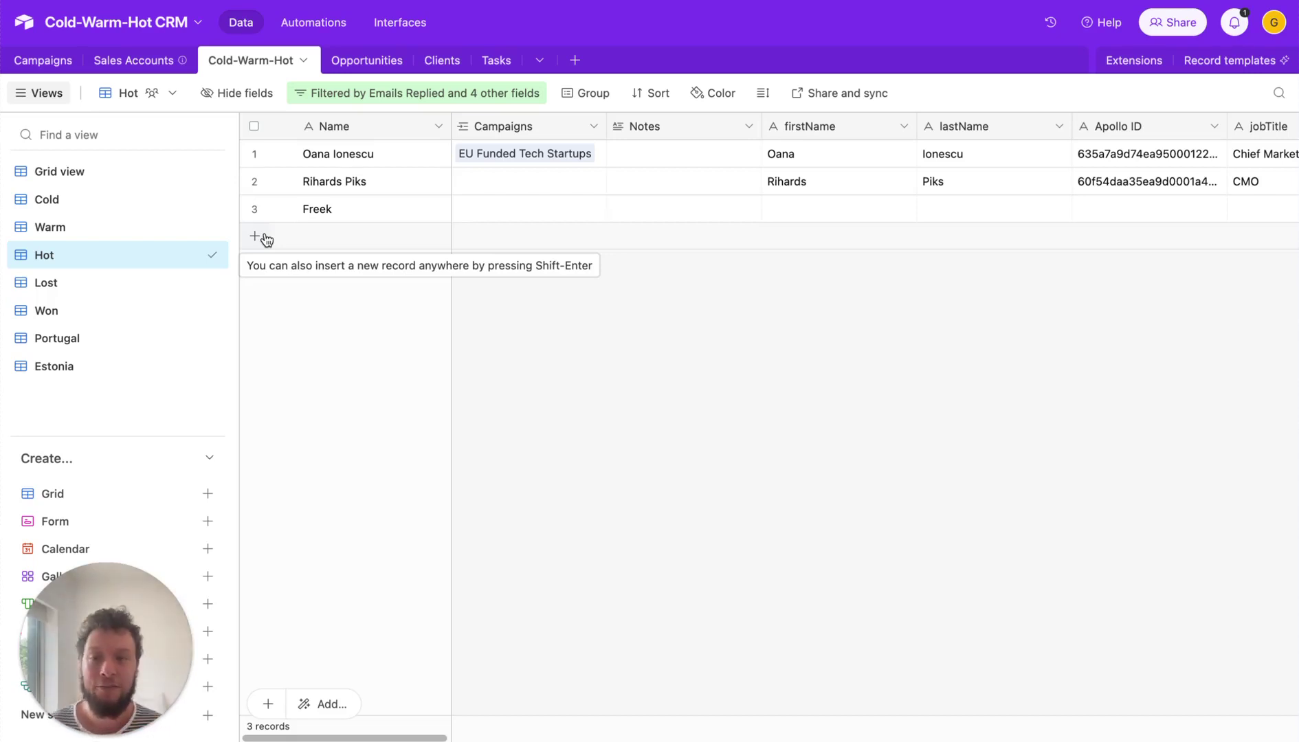
# - Look over the Make scenario's modules and the Hot view's filter conditions
pyautogui.moveTo(292, 1)
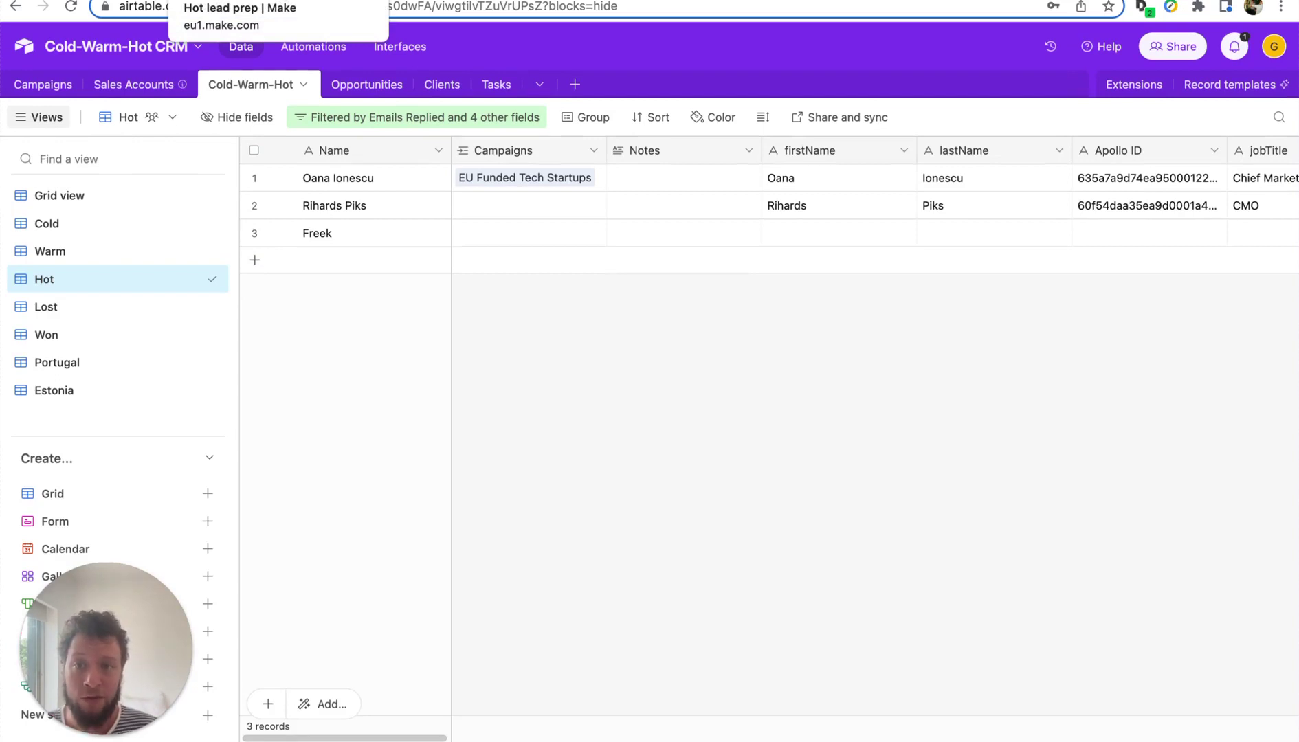
pyautogui.click(279, 1)
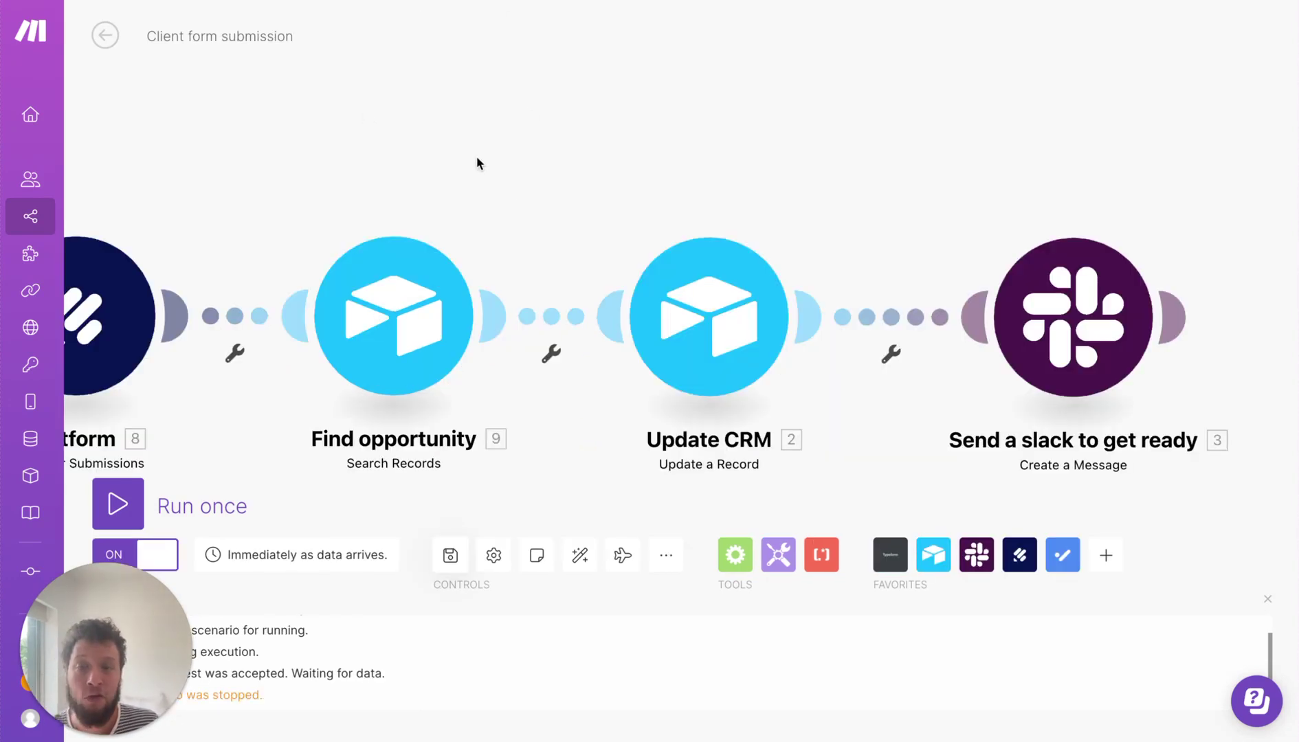
pyautogui.moveTo(476, 156); pyautogui.dragTo(519, 152)
pyautogui.scroll(-2, 519, 152)
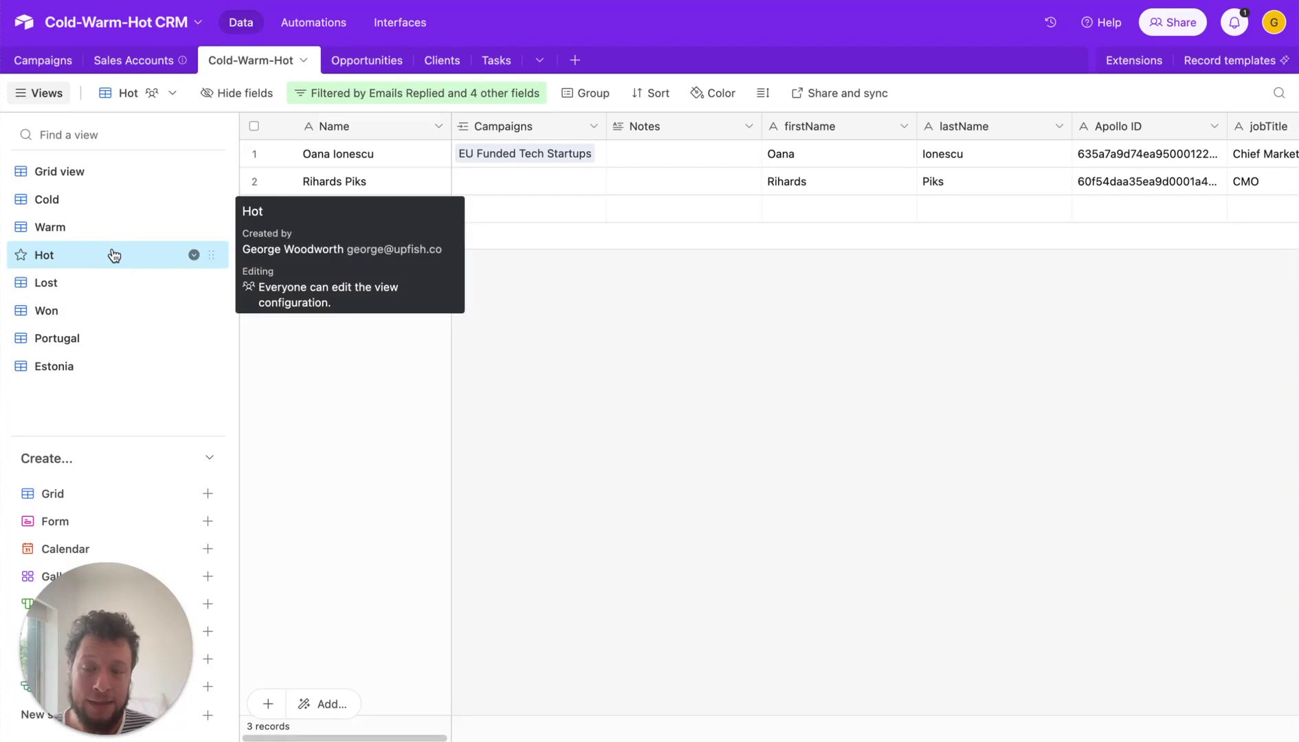
pyautogui.click(488, 97)
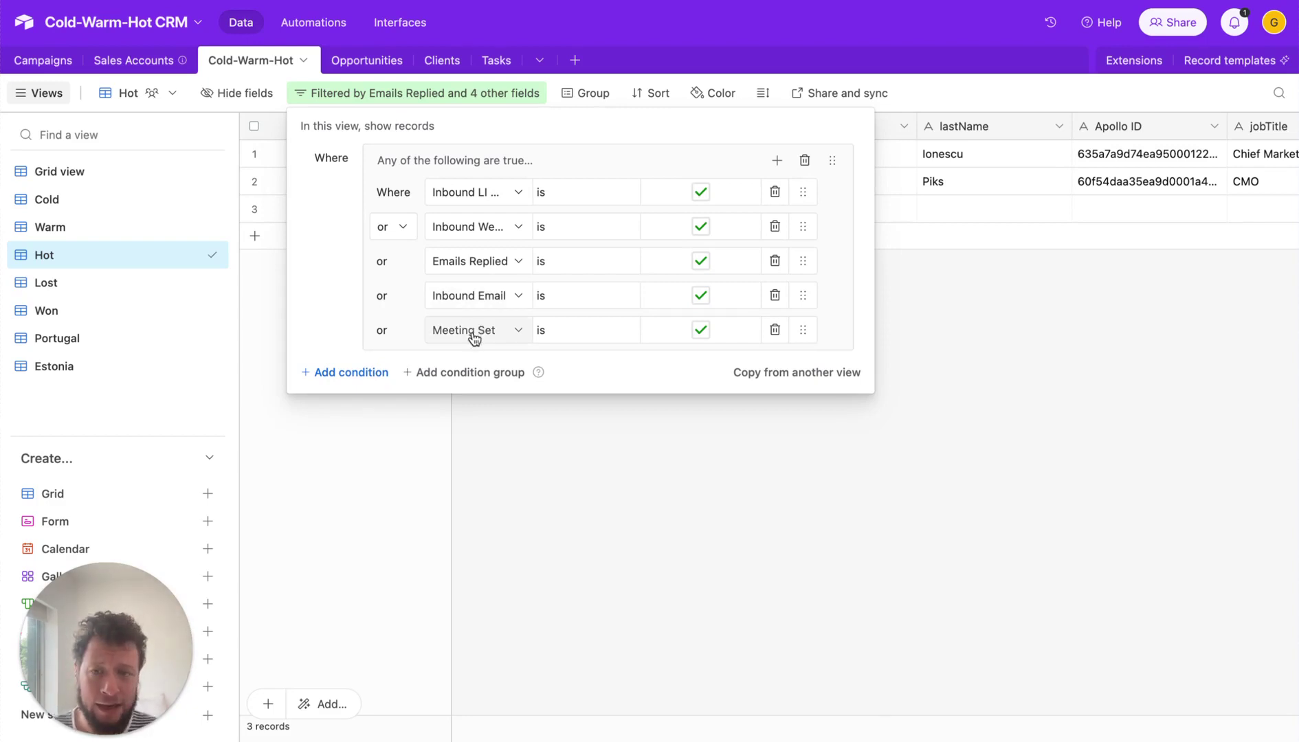
# - Add a new lead record in the Hot view and enter the lead's full name
pyautogui.click(553, 448)
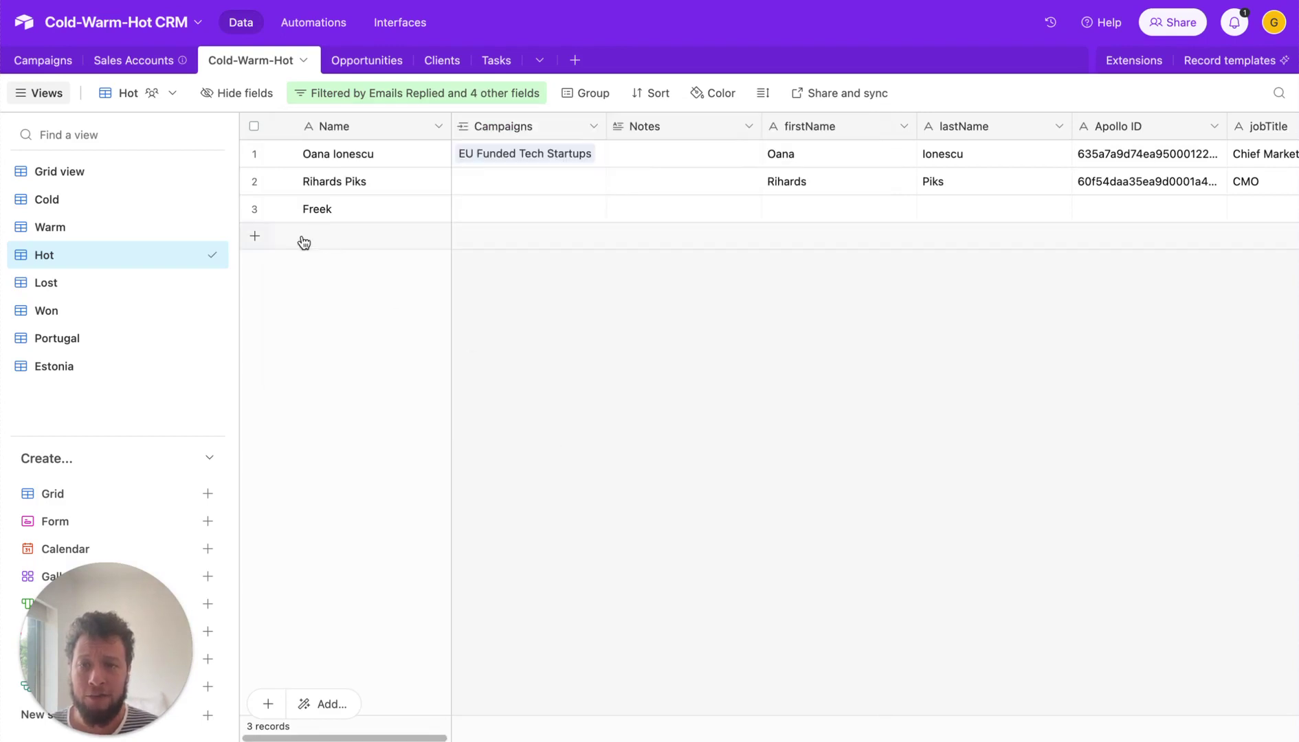
pyautogui.click(255, 240)
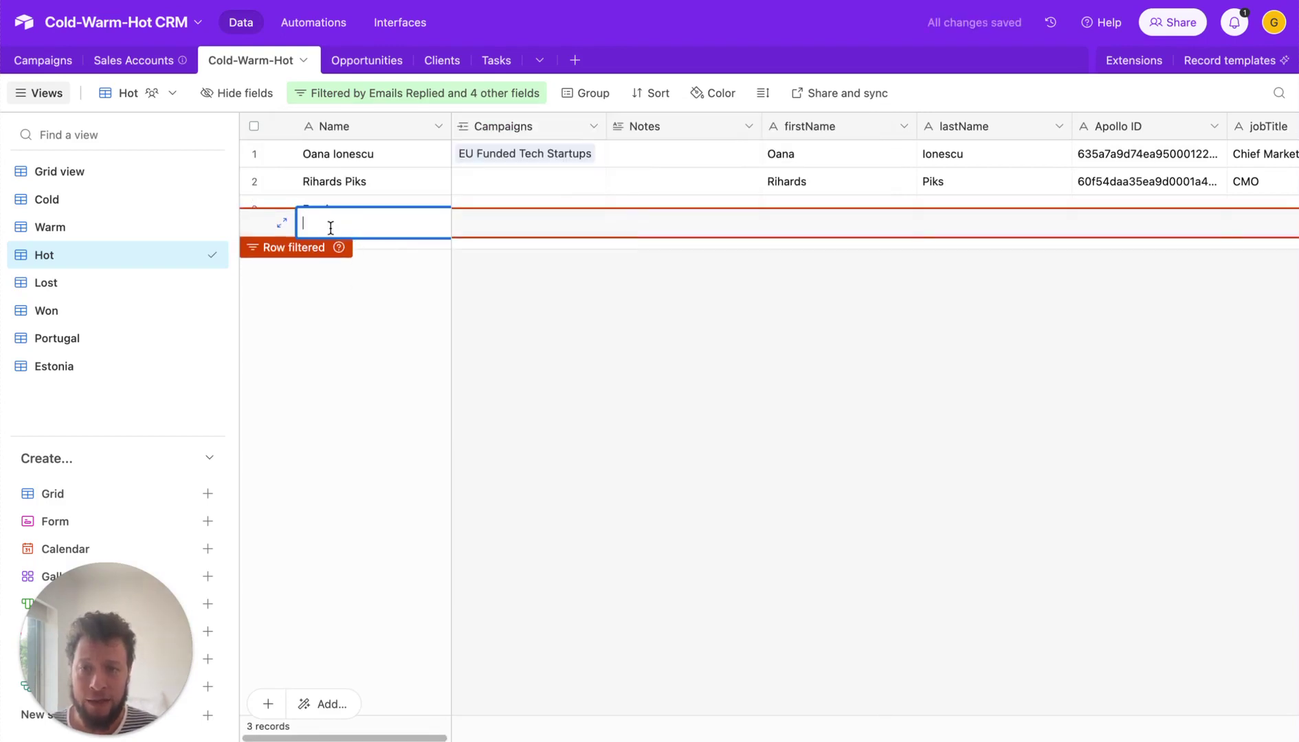
pyautogui.click(283, 225)
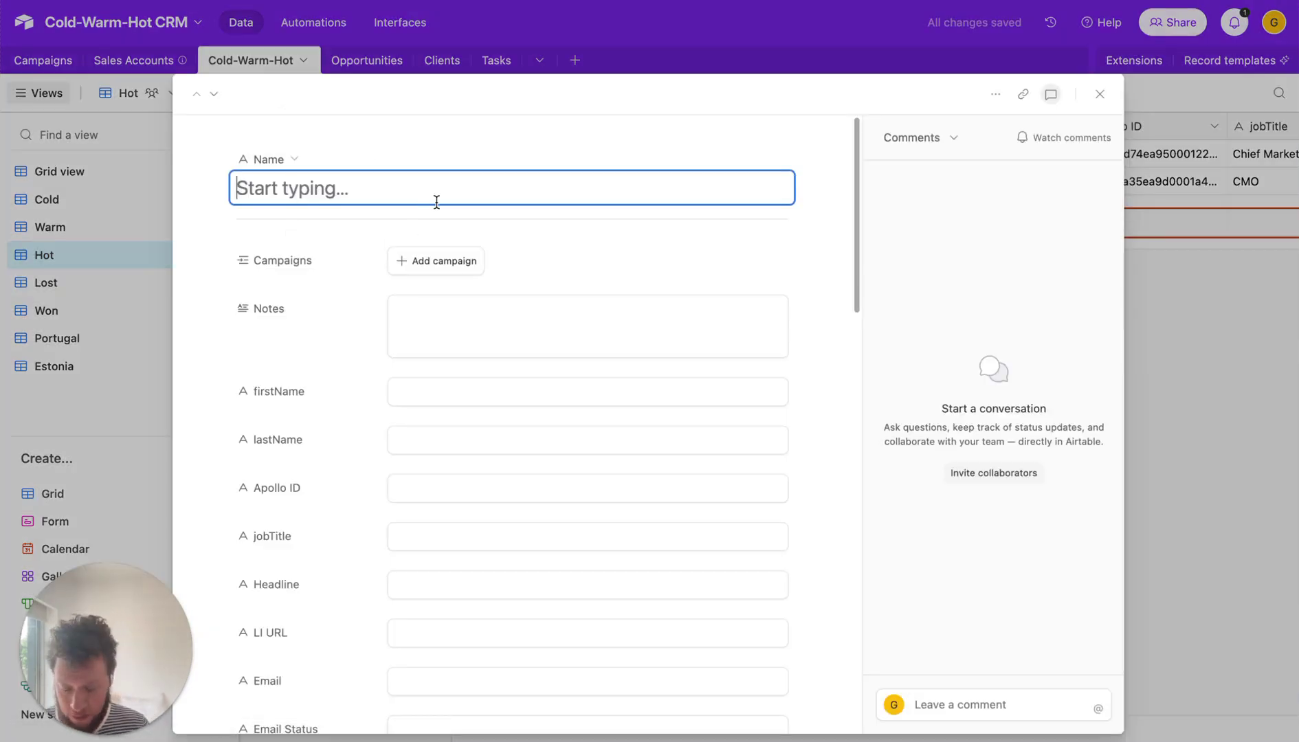
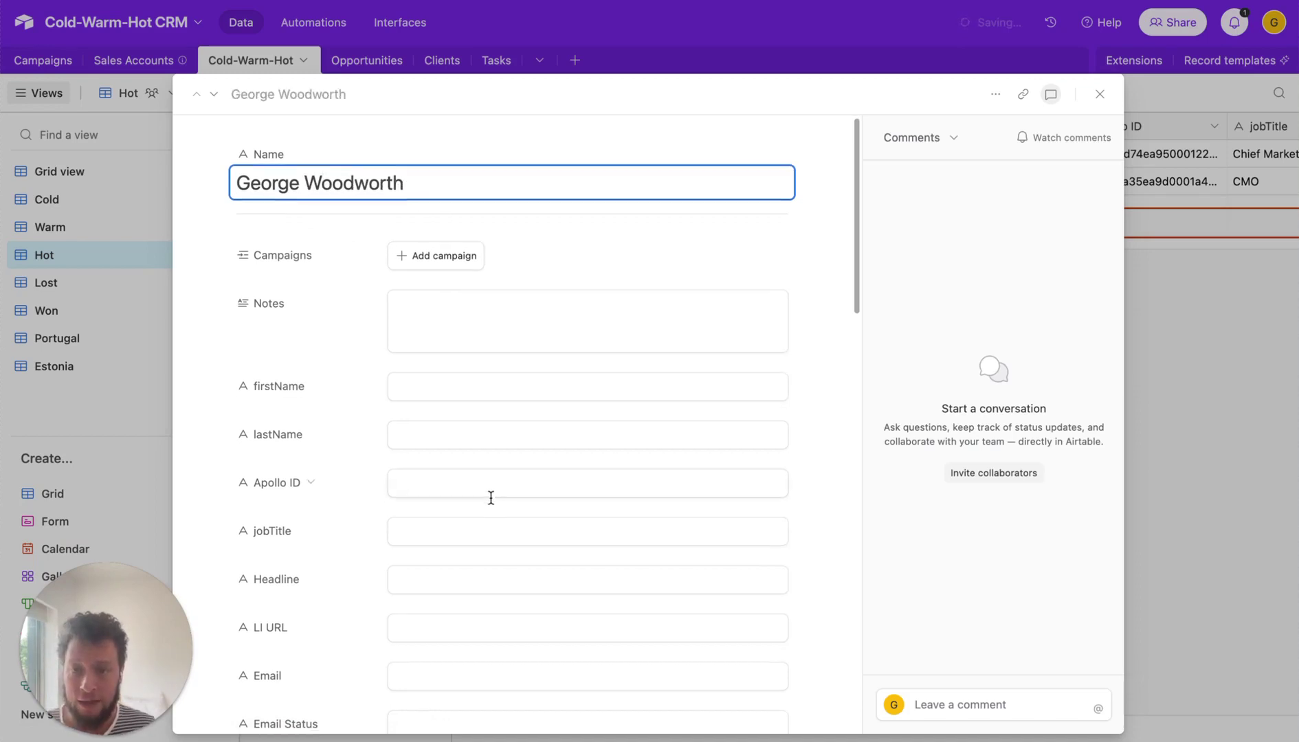
# - Fill in the lead's e-mail address and tick Meeting Set
pyautogui.scroll(-1, 485, 543)
pyautogui.click(468, 620)
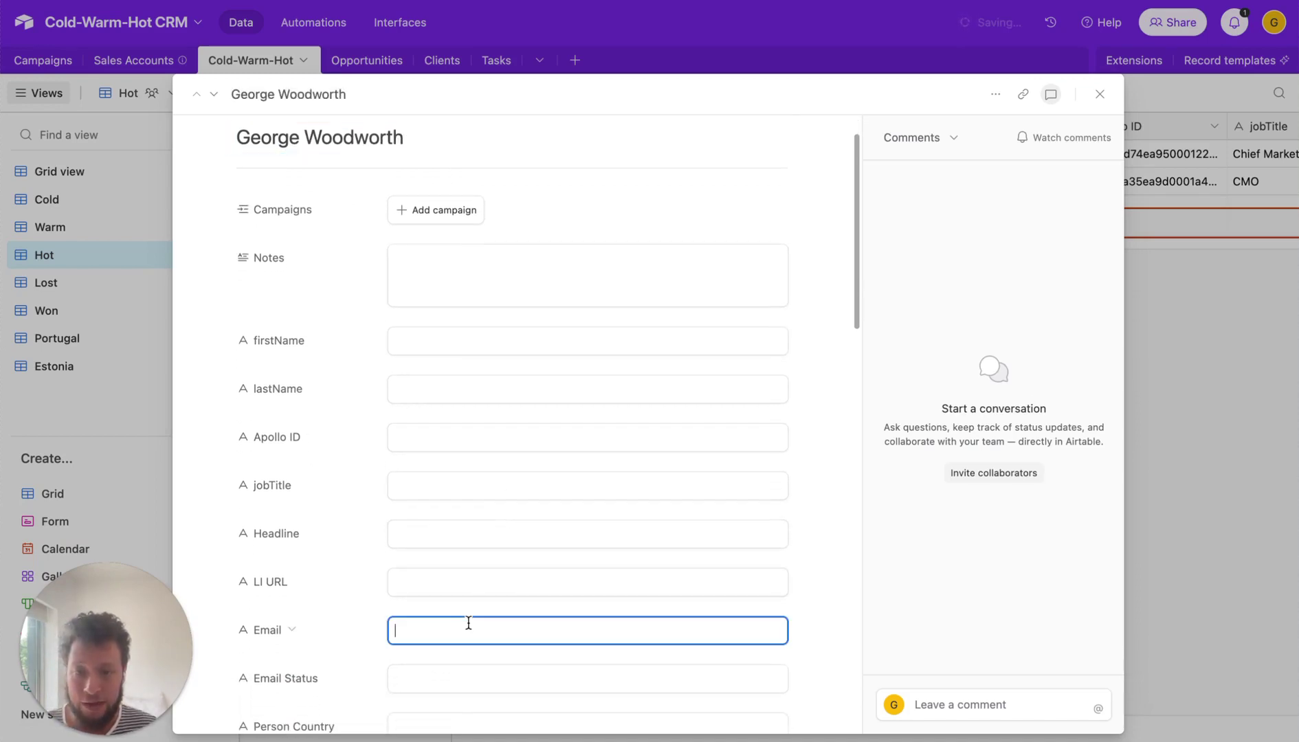
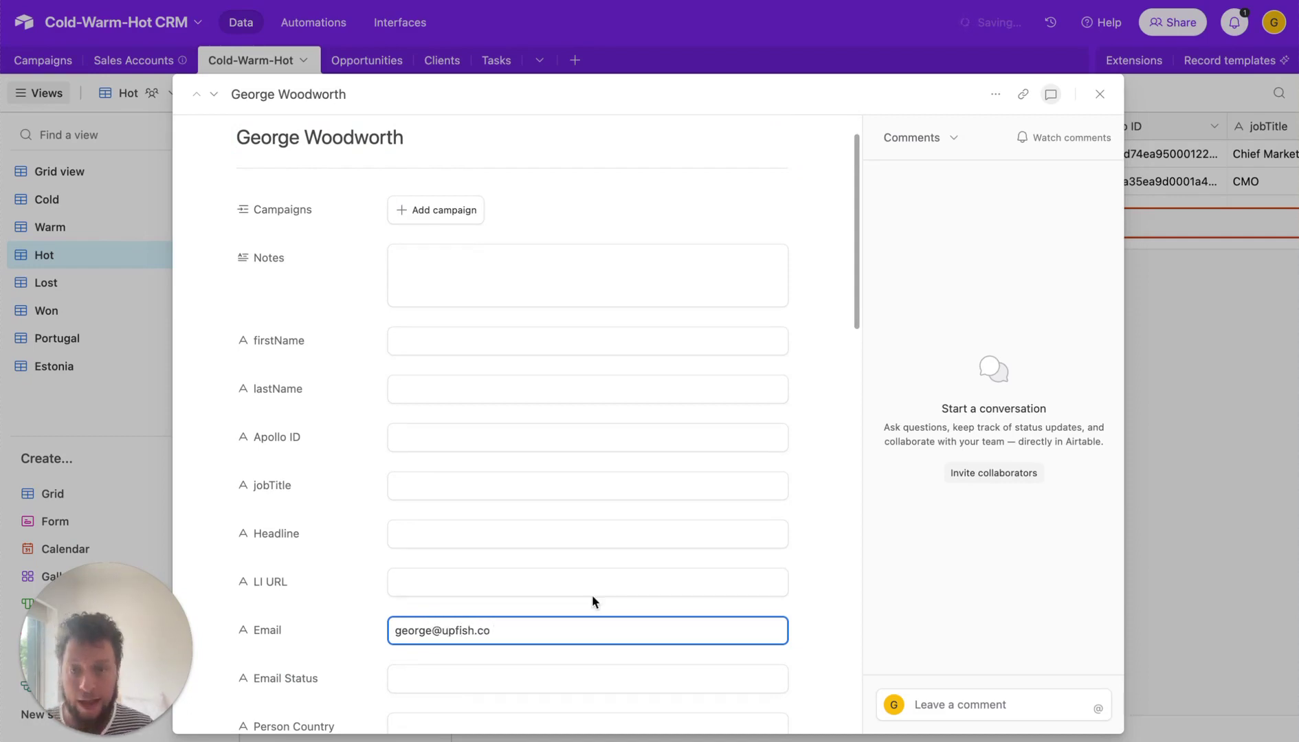
pyautogui.scroll(-10, 592, 595)
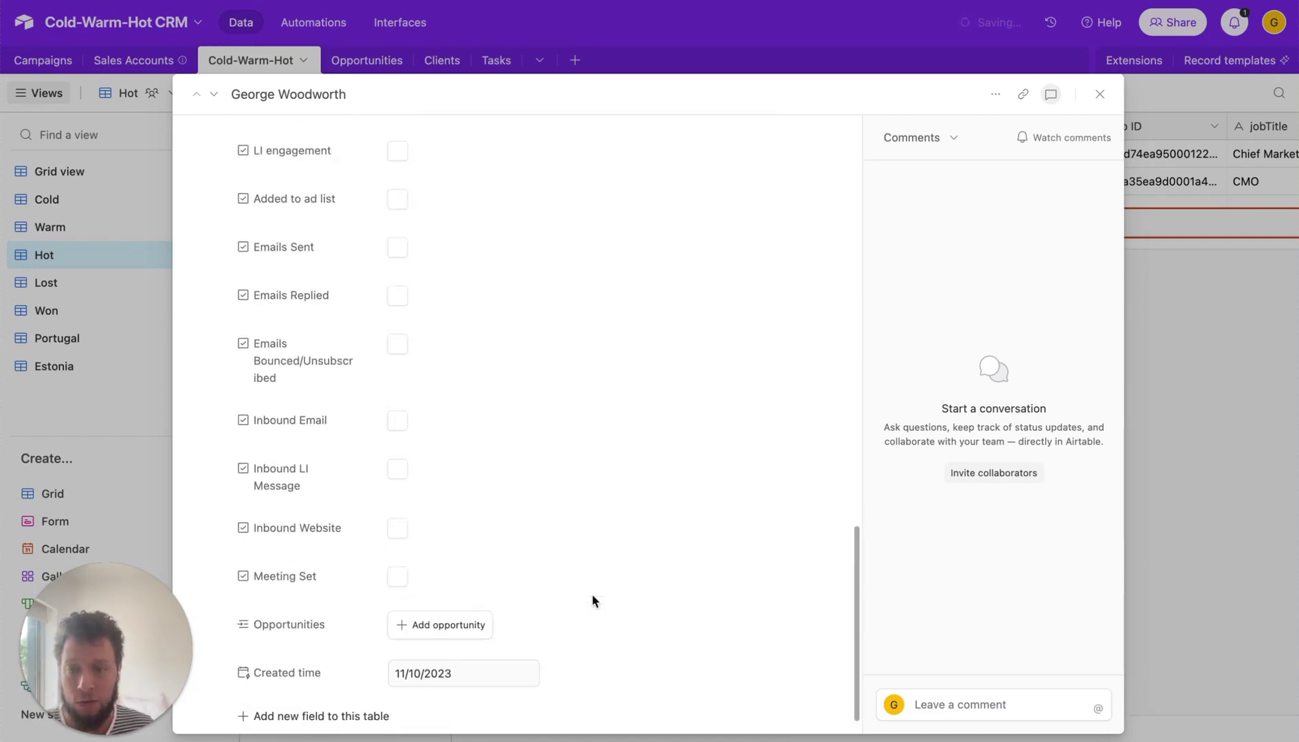
pyautogui.click(403, 573)
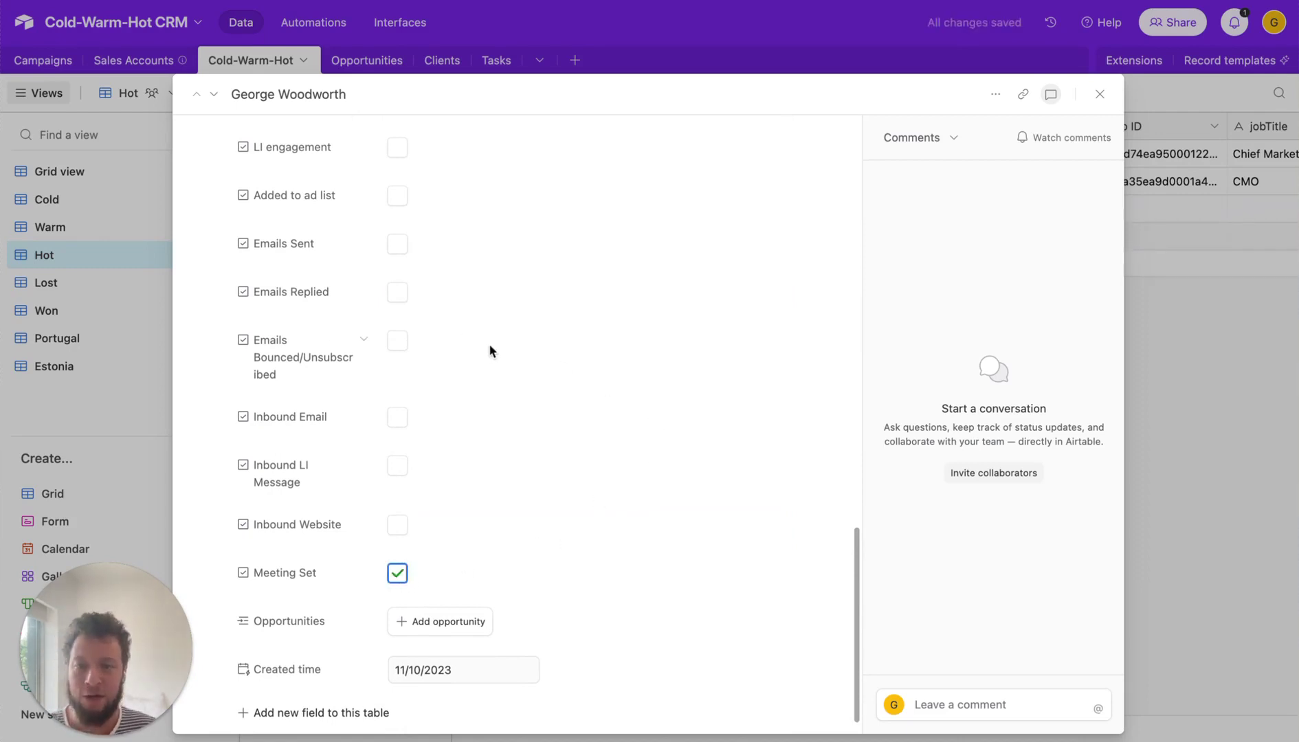
pyautogui.click(1099, 95)
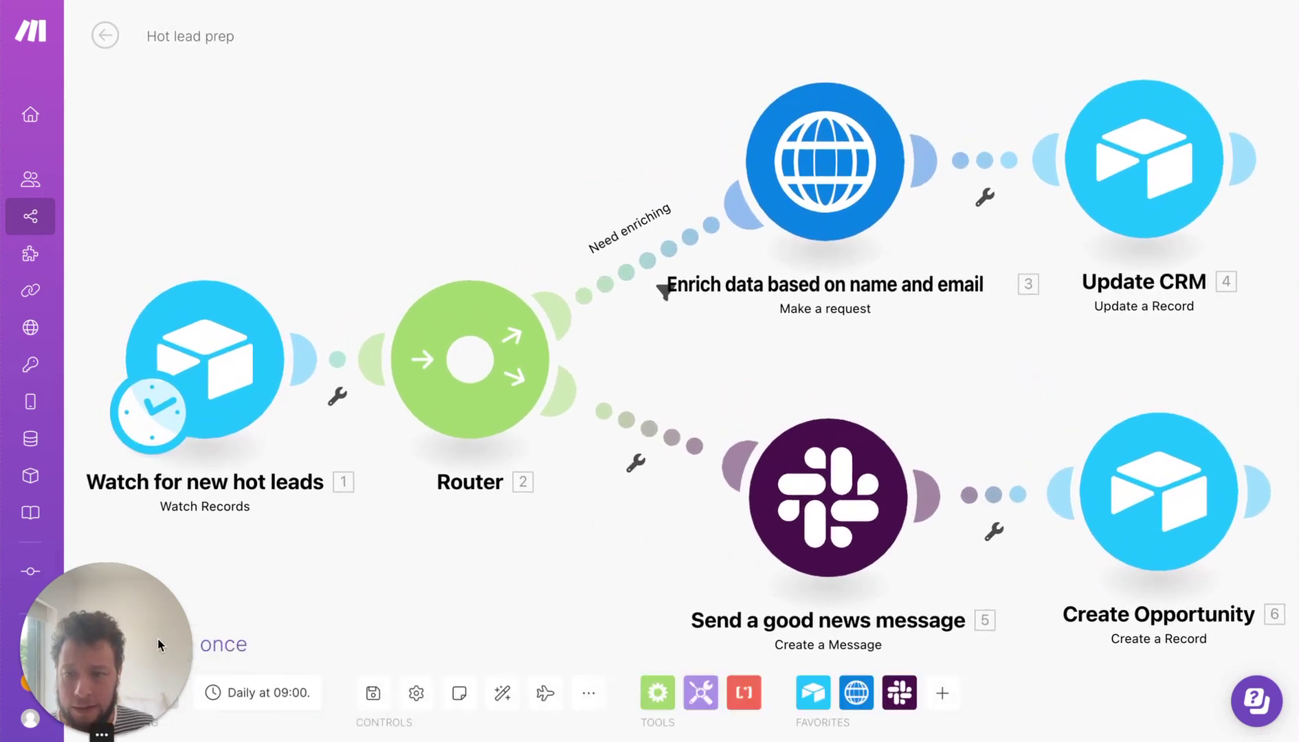
# - Run the Hot lead prep scenario once to enrich the new lead and create its opportunity
pyautogui.moveTo(127, 651); pyautogui.dragTo(124, 585)
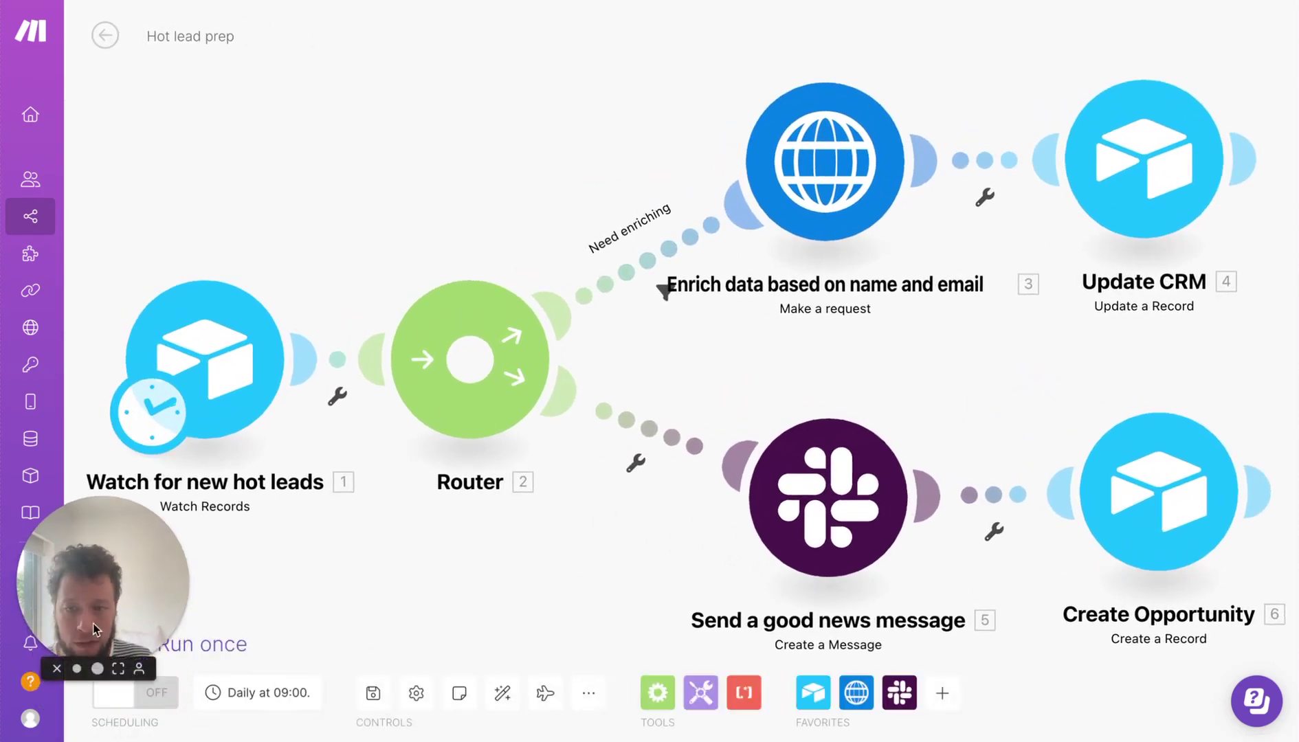
pyautogui.click(203, 644)
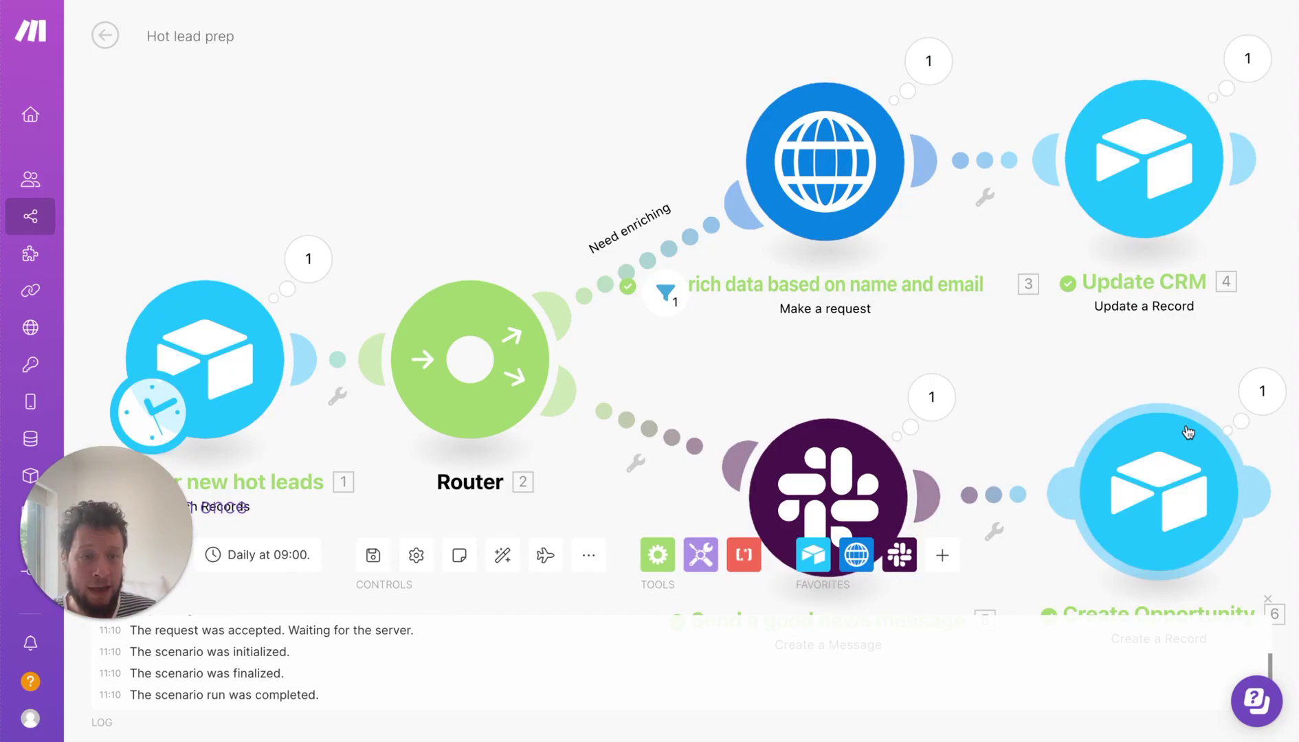
# - Back in Airtable, check the new lead's enriched names, Apollo ID, LinkedIn URL, e-mail status and seniority
pyautogui.click(152, 0)
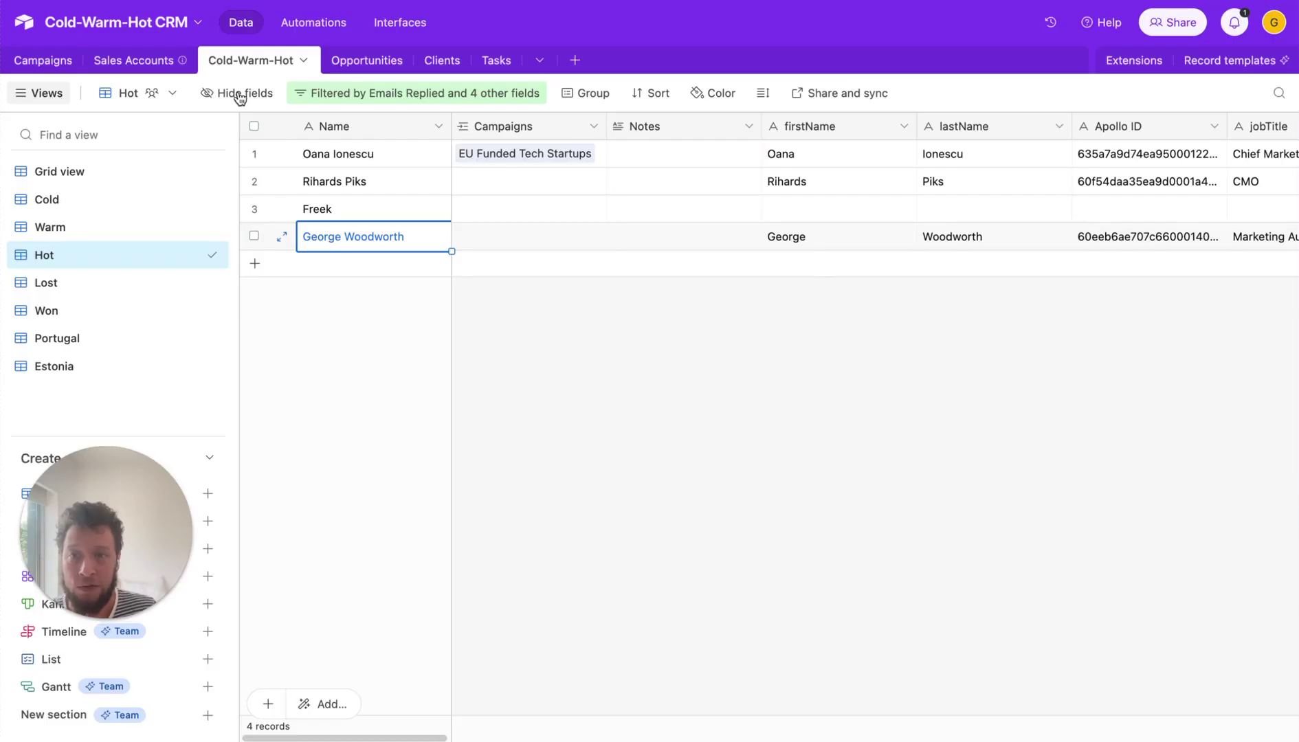
pyautogui.click(833, 245)
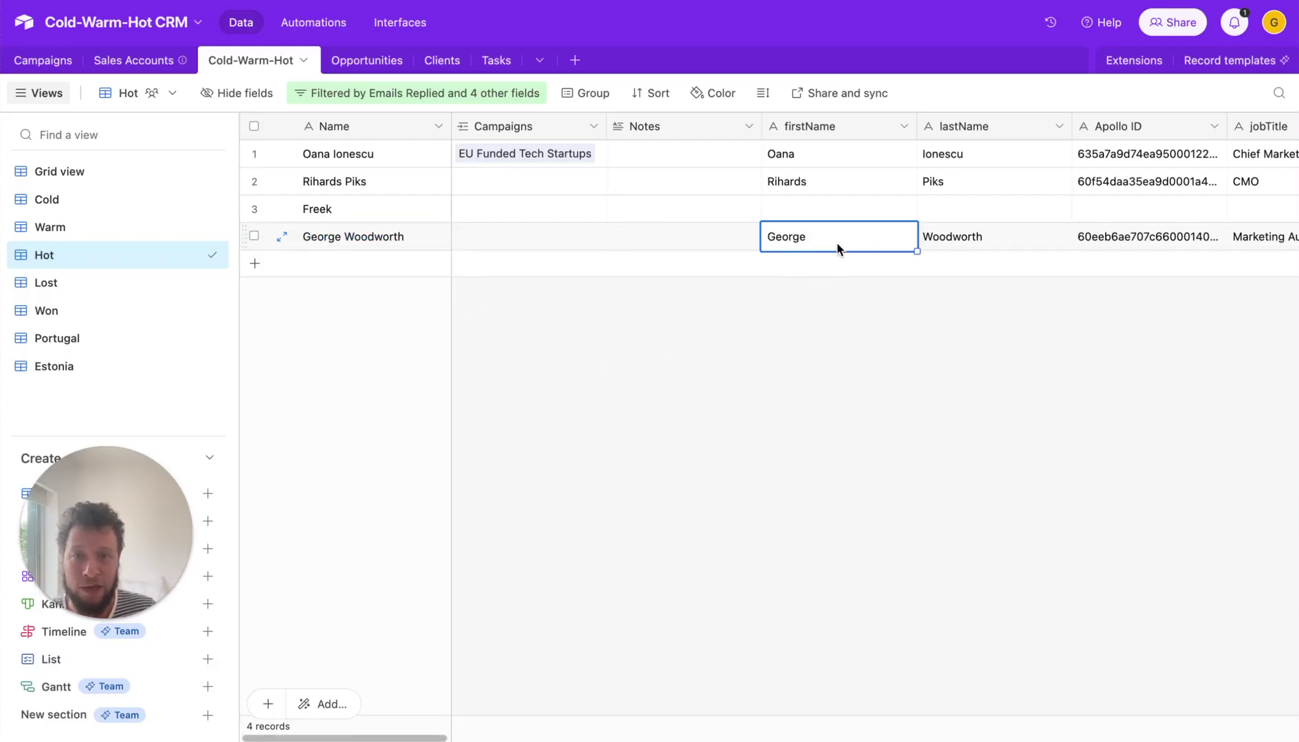
pyautogui.click(943, 244)
pyautogui.press('Right')
pyautogui.press('Right')
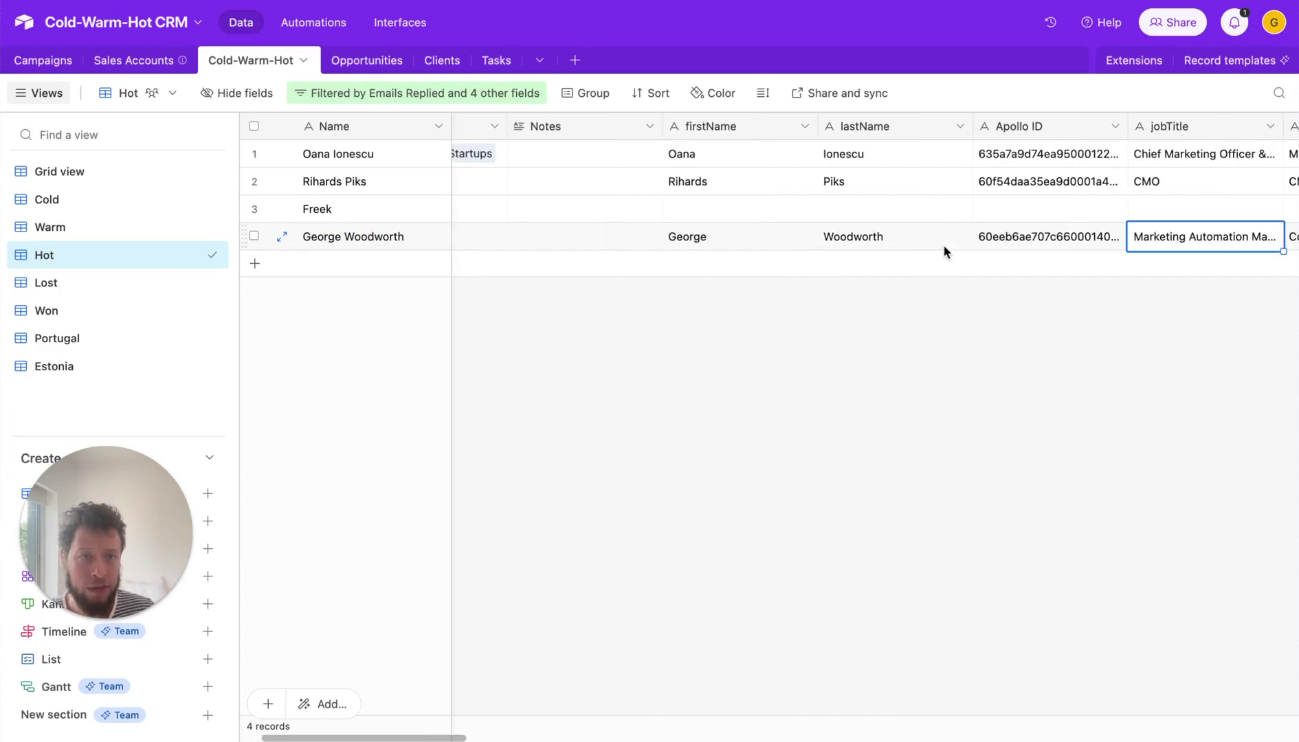
pyautogui.press('Right')
pyautogui.press('Right')
pyautogui.press('Left')
pyautogui.press('Left')
pyautogui.press('Left')
pyautogui.press('Right')
pyautogui.press('Right')
pyautogui.press('Right')
pyautogui.press('Right')
pyautogui.press('Right')
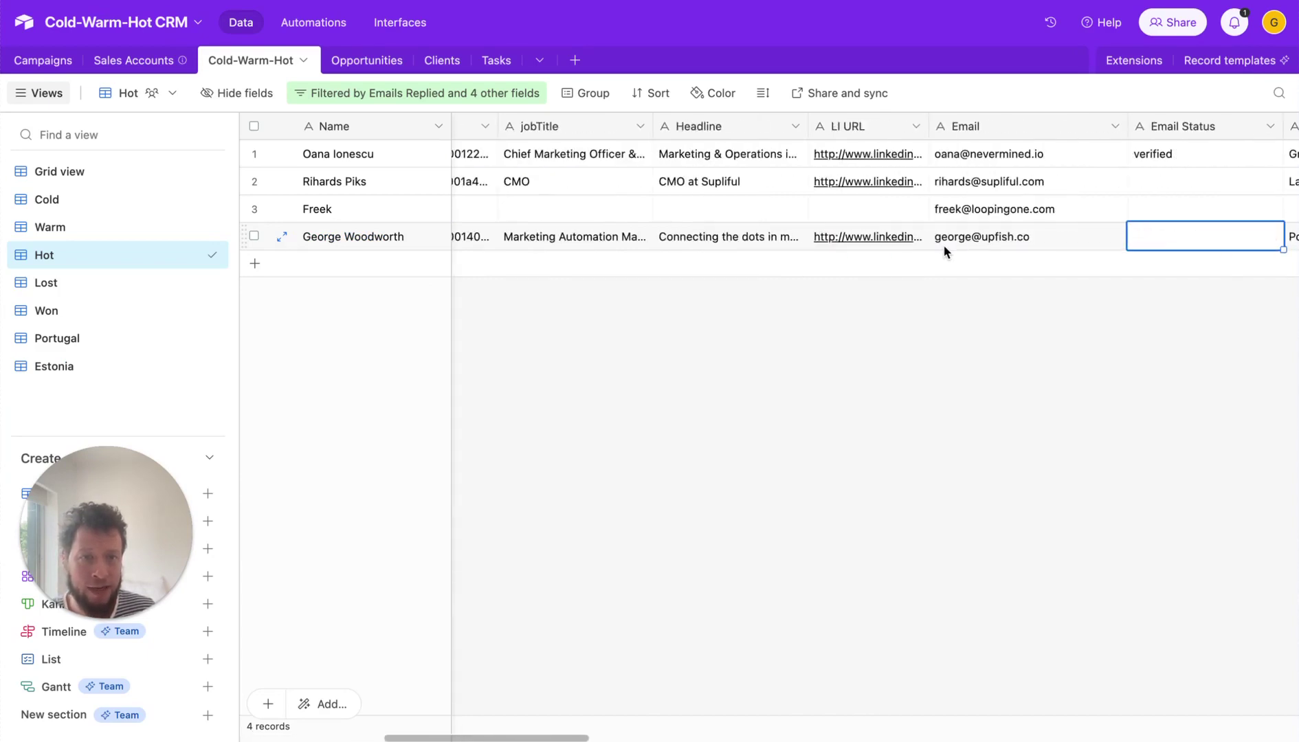
pyautogui.press('Right')
pyautogui.press('Right')
pyautogui.press('Left')
pyautogui.press('Left')
pyautogui.press('Right')
pyautogui.press('Right')
pyautogui.press('Right')
pyautogui.press('Right')
pyautogui.press('Right')
pyautogui.press('Right')
pyautogui.press('Right')
pyautogui.press('Right')
pyautogui.press('Right')
pyautogui.press('Right')
pyautogui.press('Right')
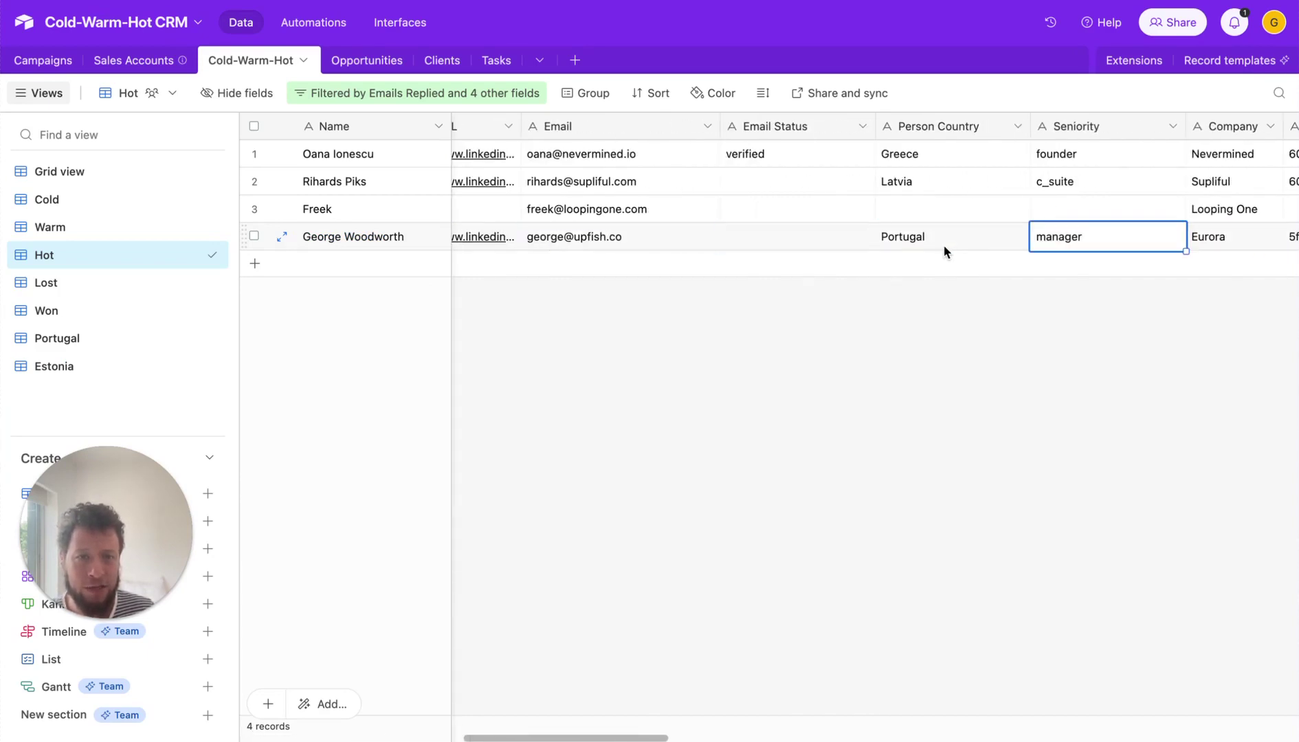
pyautogui.press('Right')
pyautogui.press('Right')
pyautogui.press('Right')
pyautogui.press('Right')
pyautogui.press('Right')
pyautogui.press('Right')
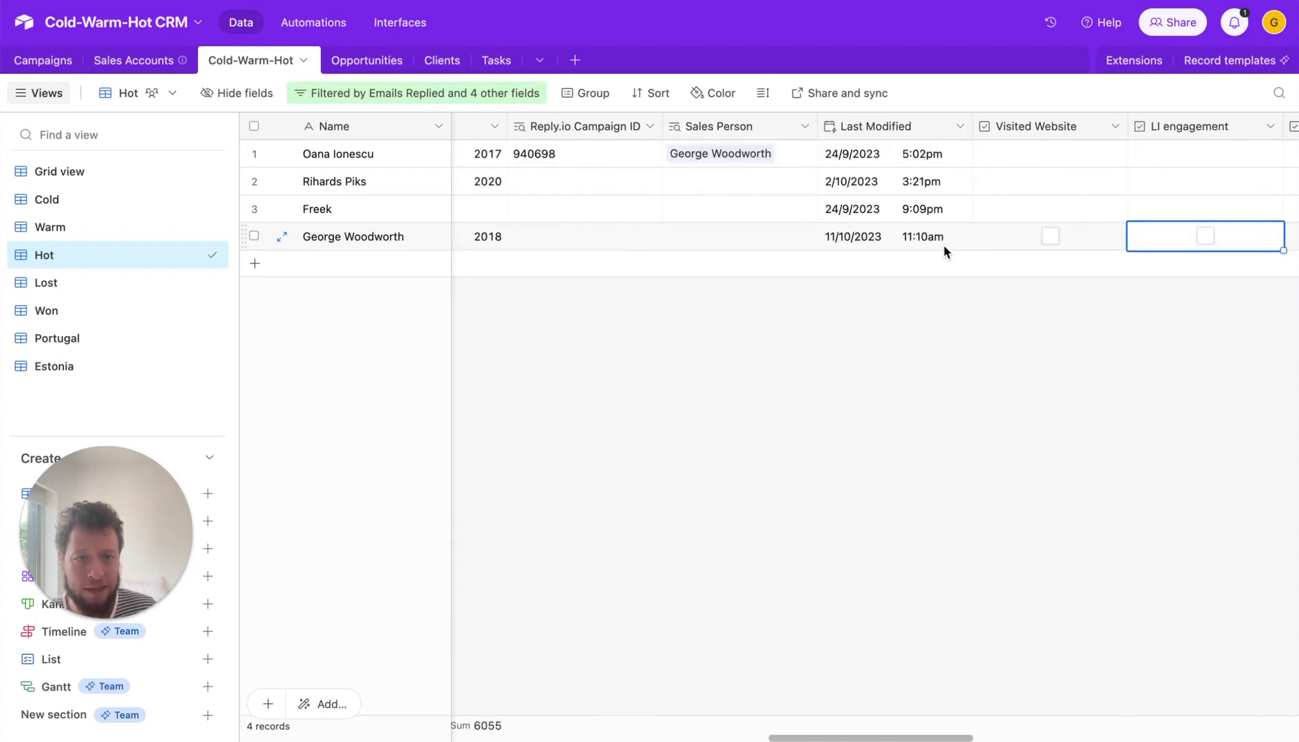
pyautogui.press('Left')
pyautogui.press('Left')
pyautogui.press('Left')
pyautogui.press('Left')
pyautogui.press('Left')
pyautogui.press('Left')
pyautogui.press('Left')
pyautogui.press('Left')
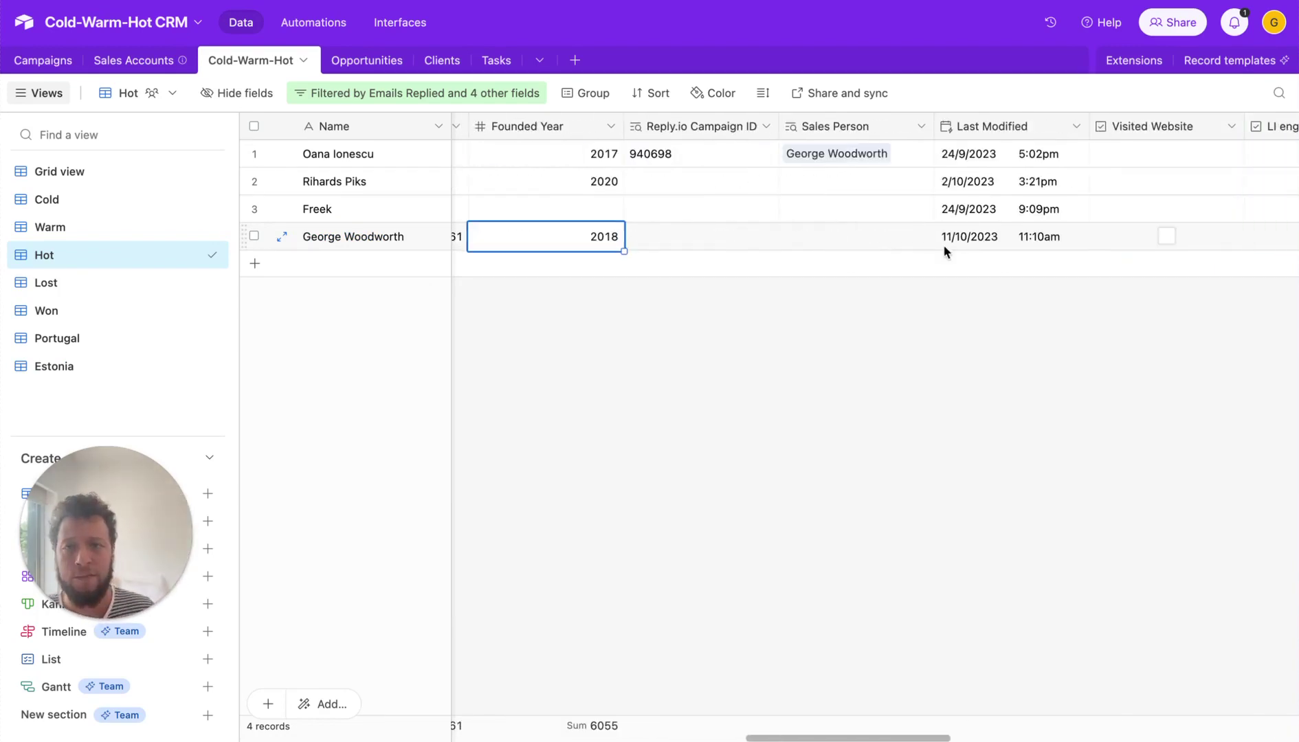
pyautogui.click(350, 60)
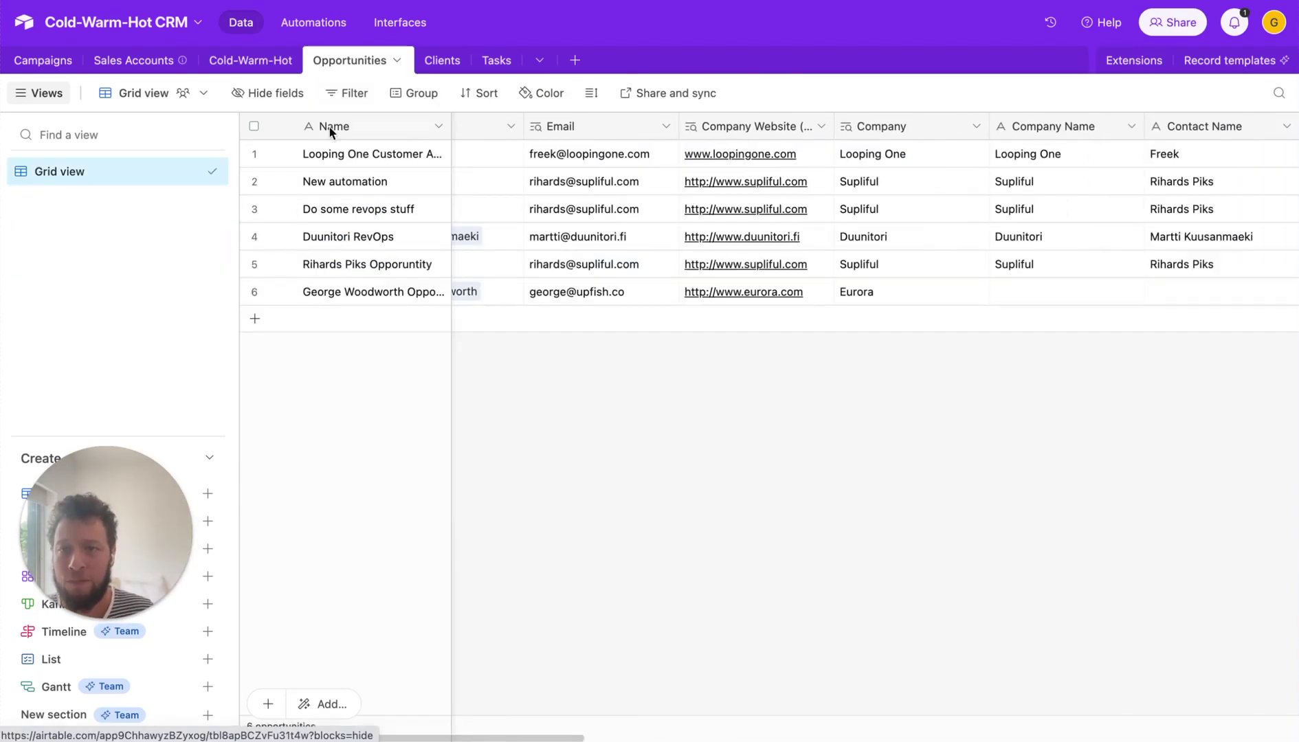
pyautogui.click(392, 298)
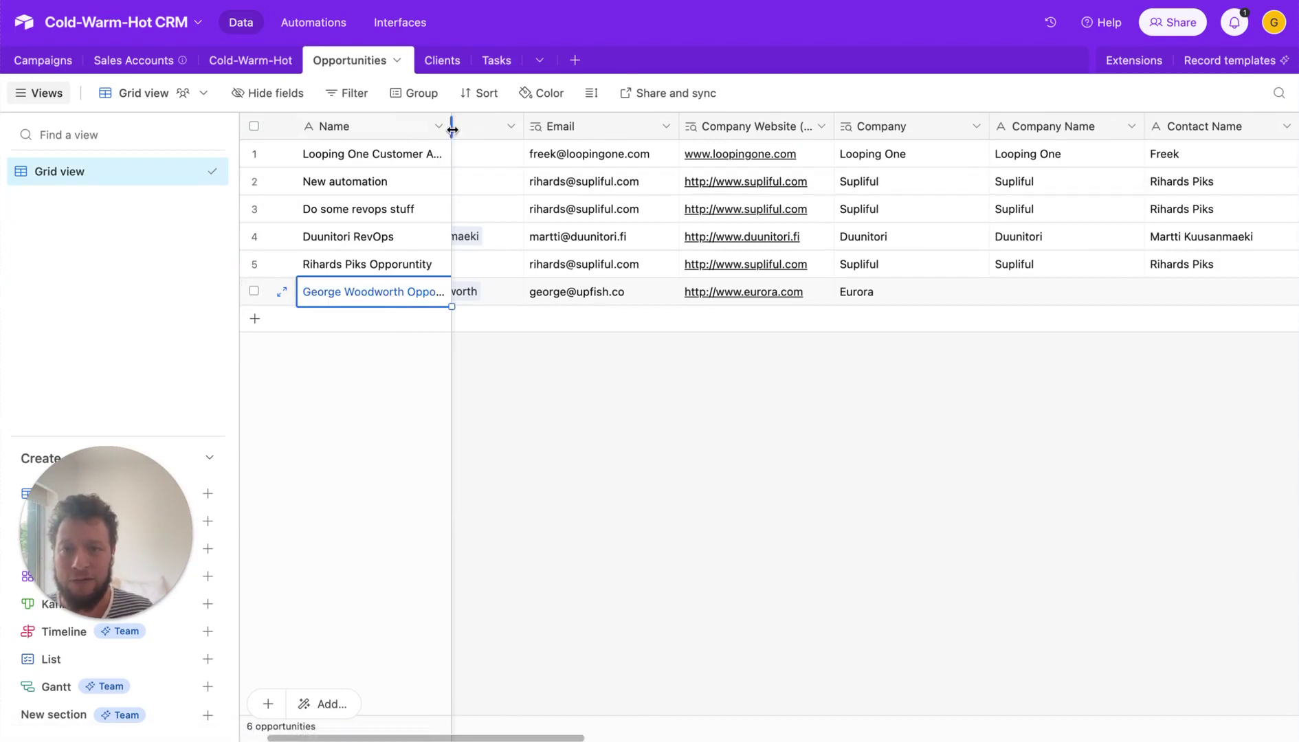
pyautogui.moveTo(450, 128); pyautogui.dragTo(600, 124)
pyautogui.moveTo(508, 154); pyautogui.dragTo(524, 294)
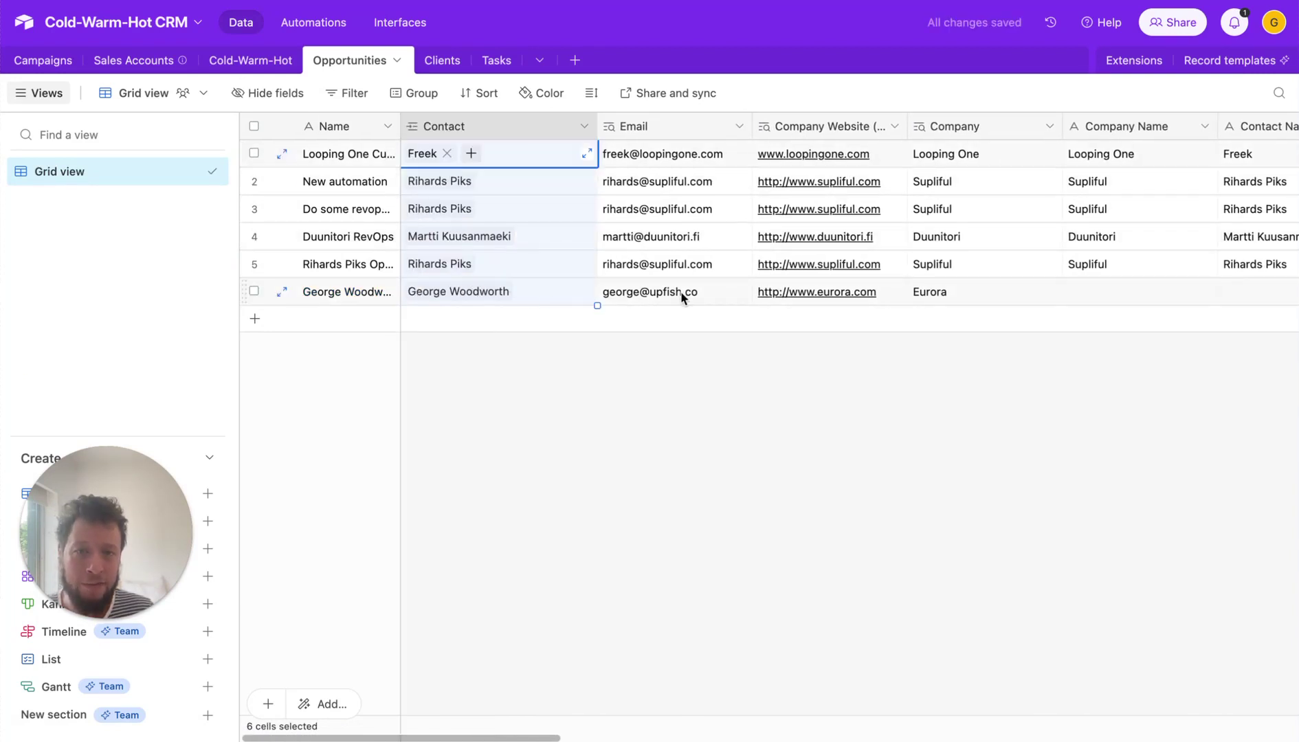
pyautogui.click(965, 292)
pyautogui.press('Left')
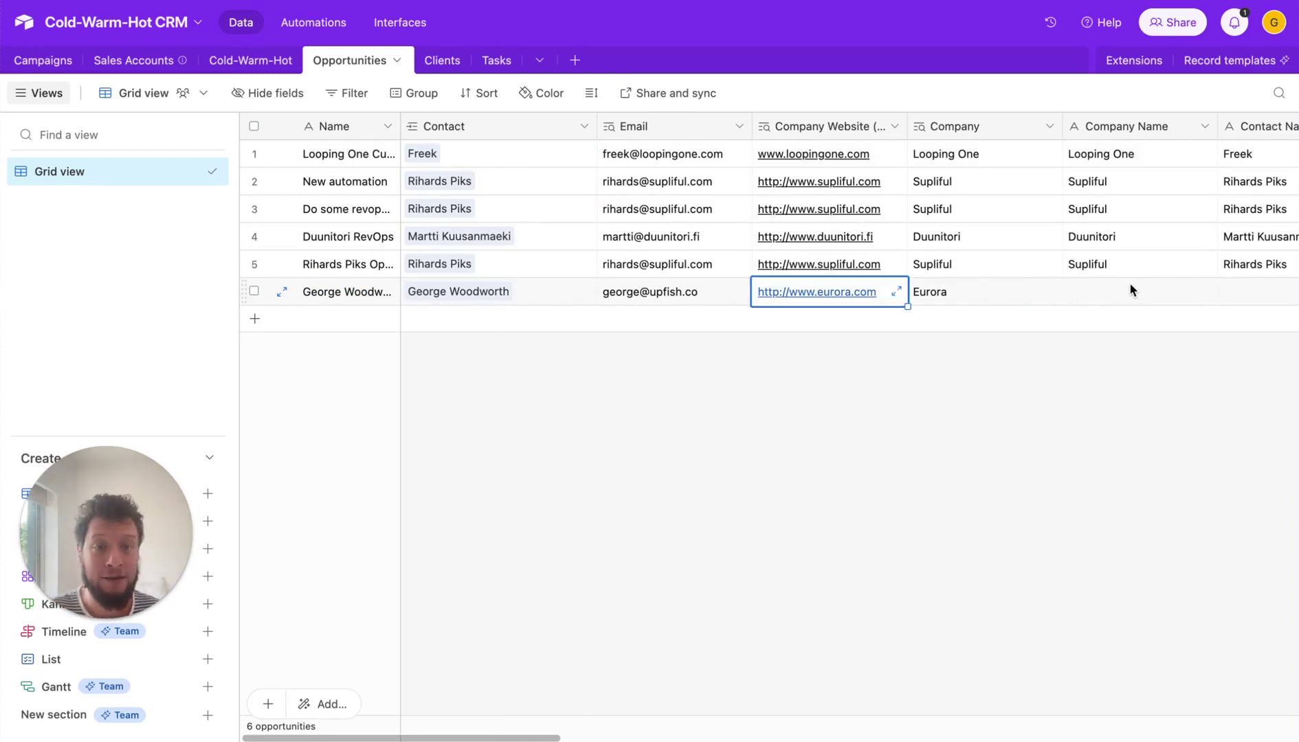
pyautogui.press('Right')
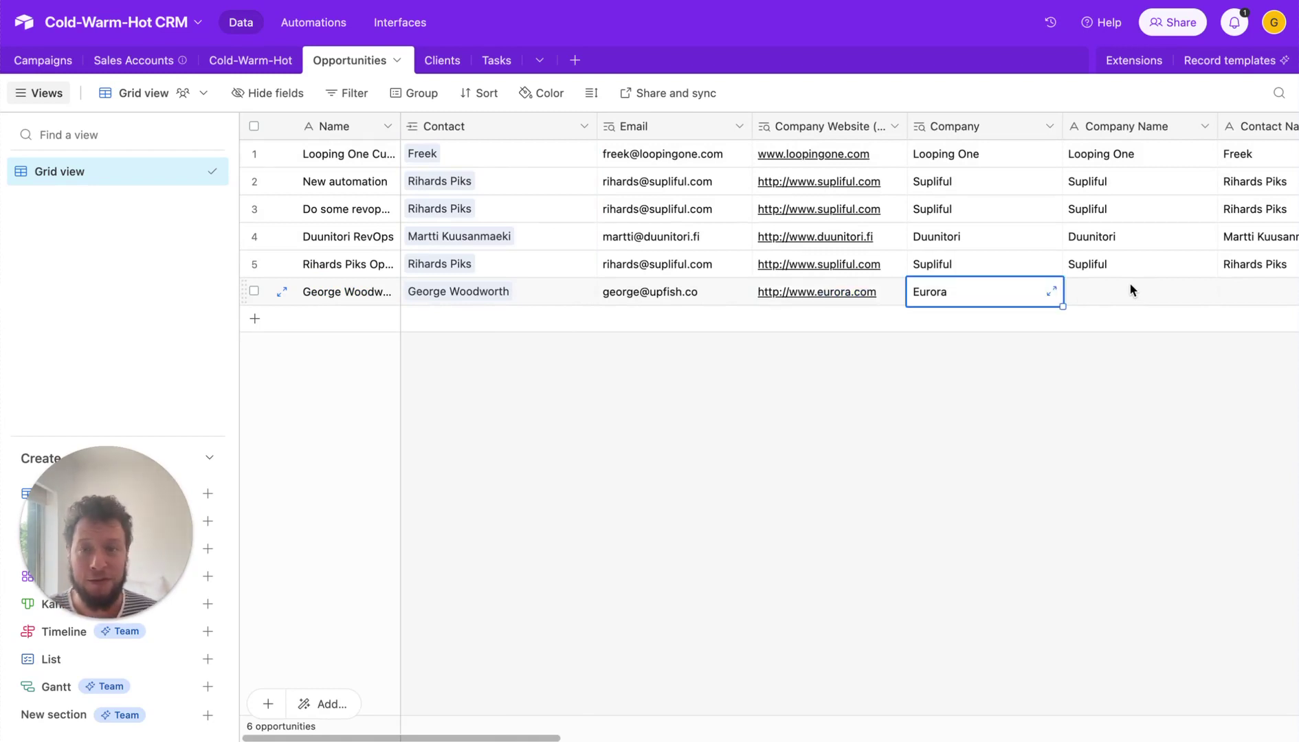
pyautogui.press('Left')
pyautogui.press('Left')
pyautogui.press('Left')
pyautogui.press('Left')
pyautogui.press('Right')
pyautogui.press('Right')
pyautogui.press('Right')
pyautogui.press('Right')
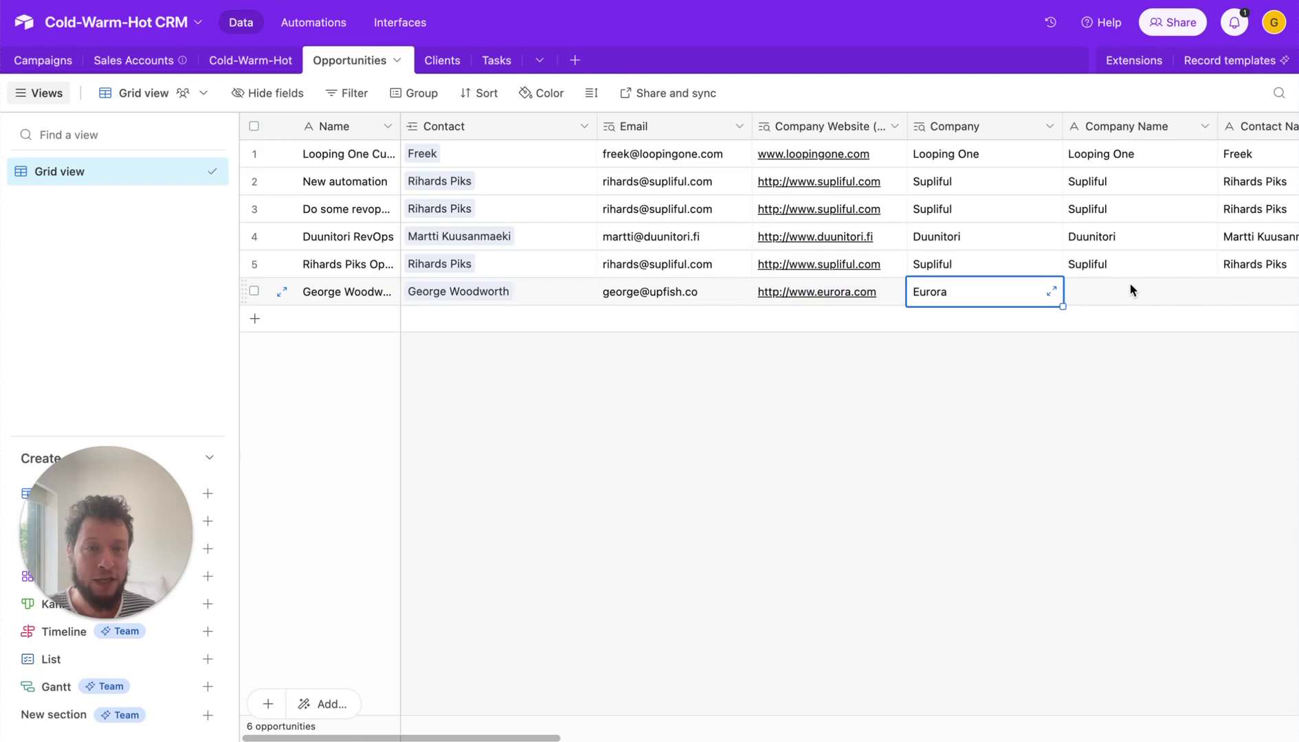
pyautogui.press('Right')
pyautogui.press('Right')
pyautogui.press('Right')
pyautogui.press('Right')
pyautogui.press('Left')
pyautogui.press('Left')
pyautogui.press('Left')
pyautogui.press('Left')
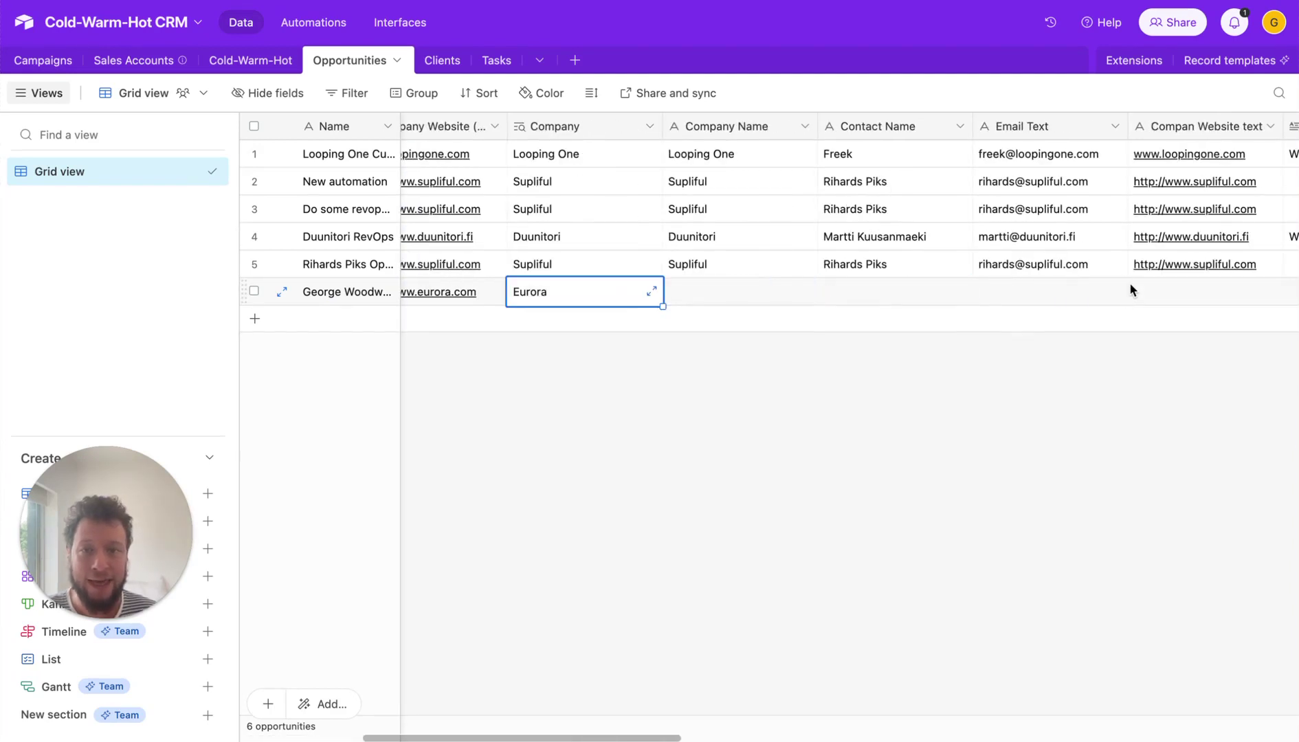
pyautogui.press('Right')
pyautogui.press('Right')
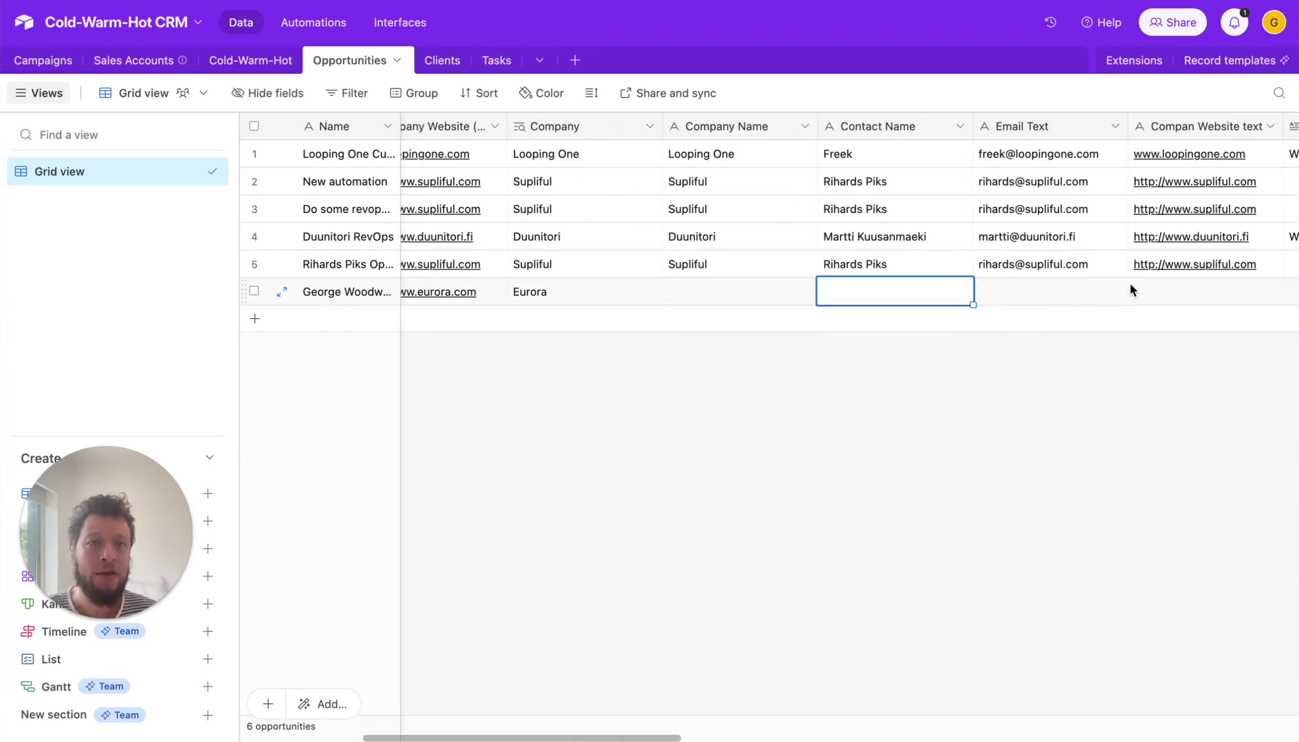
pyautogui.press('Right')
pyautogui.press('Right')
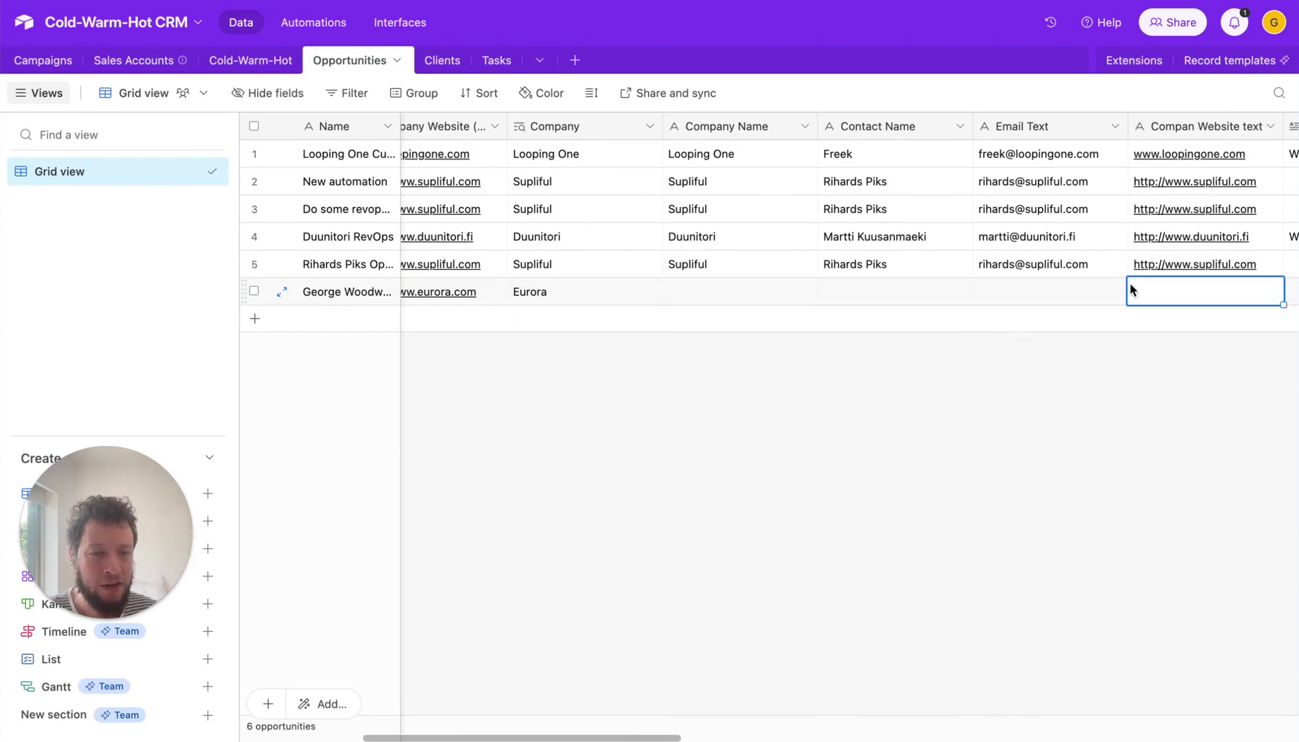
pyautogui.press('Right')
pyautogui.press('Left')
pyautogui.press('Left')
pyautogui.press('Left')
pyautogui.press('Left')
pyautogui.press('Left')
pyautogui.press('Right')
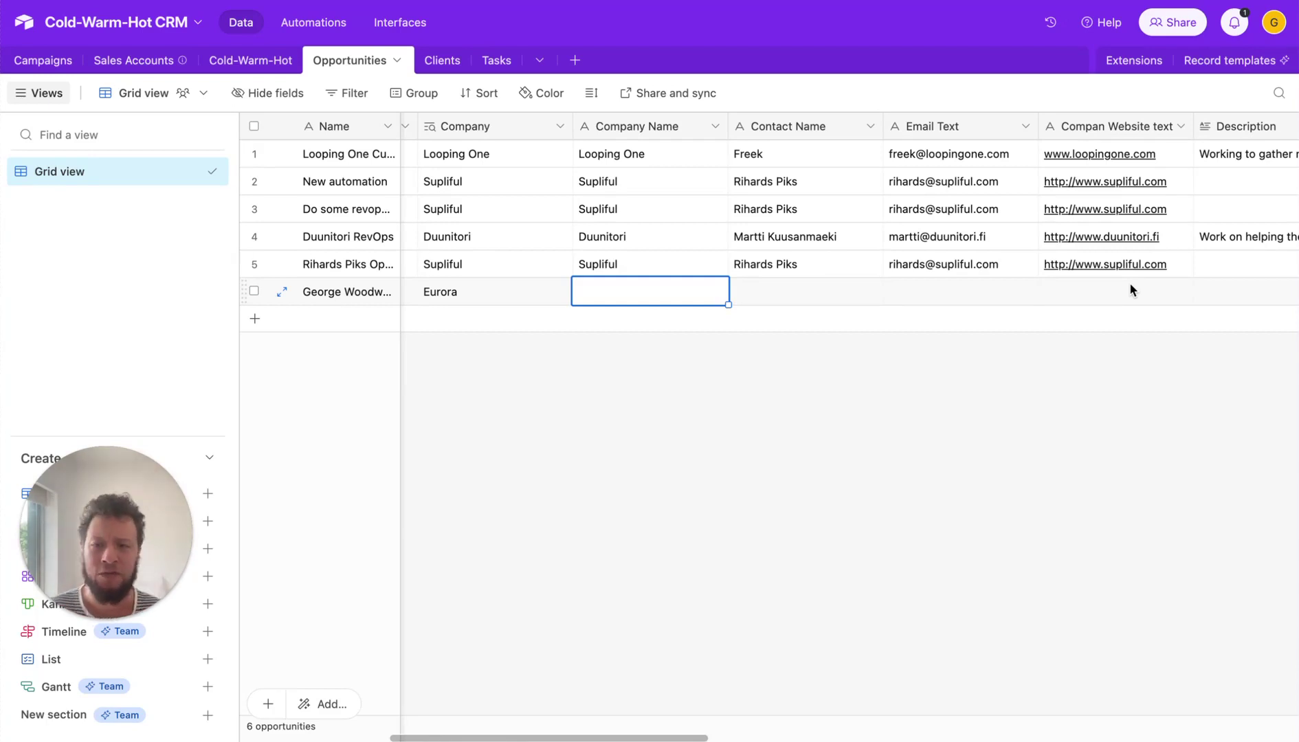
pyautogui.press('Left')
pyautogui.press('Left')
pyautogui.press('Right')
pyautogui.press('Right')
pyautogui.press('Right')
pyautogui.press('Right')
pyautogui.press('Left')
pyautogui.press('Left')
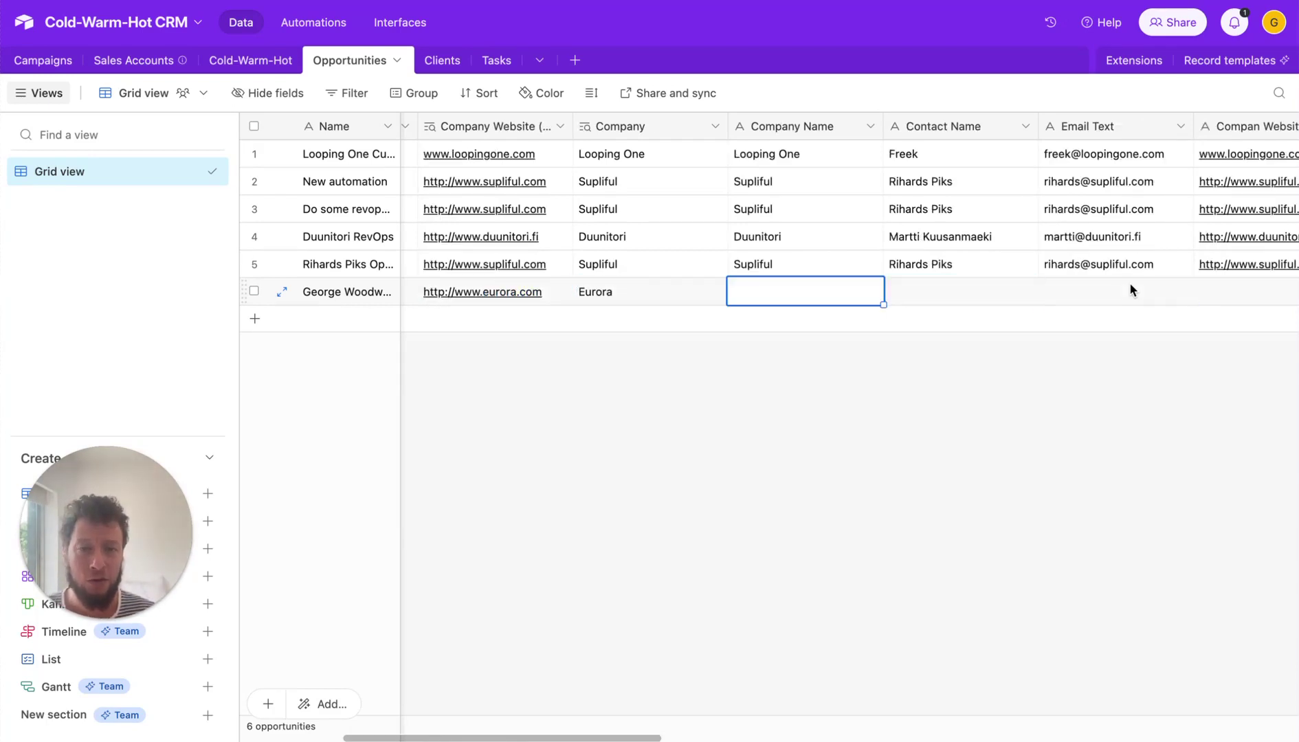
pyautogui.press('Right')
pyautogui.press('Right')
pyautogui.press('Right')
pyautogui.press('Left')
pyautogui.press('Left')
pyautogui.press('Left')
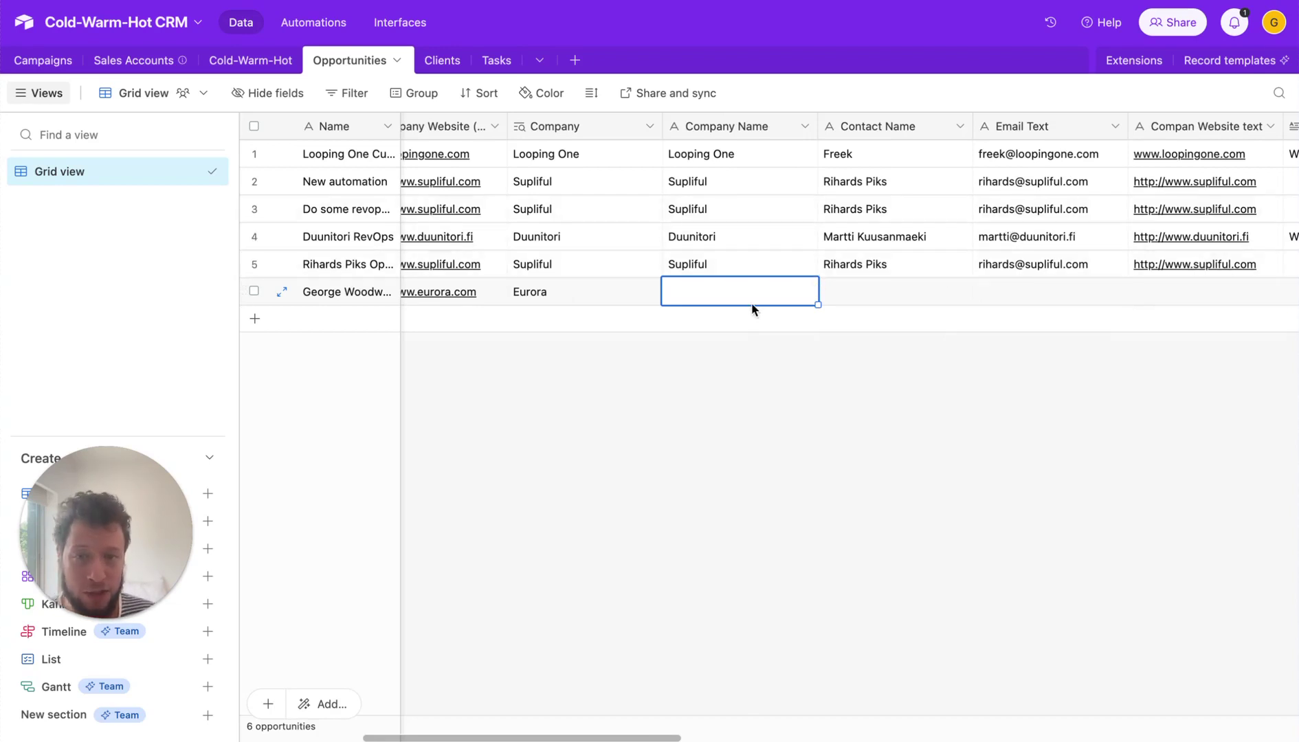
# - Enter Upfish as the new opportunity's company name
pyautogui.press('Left')
pyautogui.press('Left')
pyautogui.press('Left')
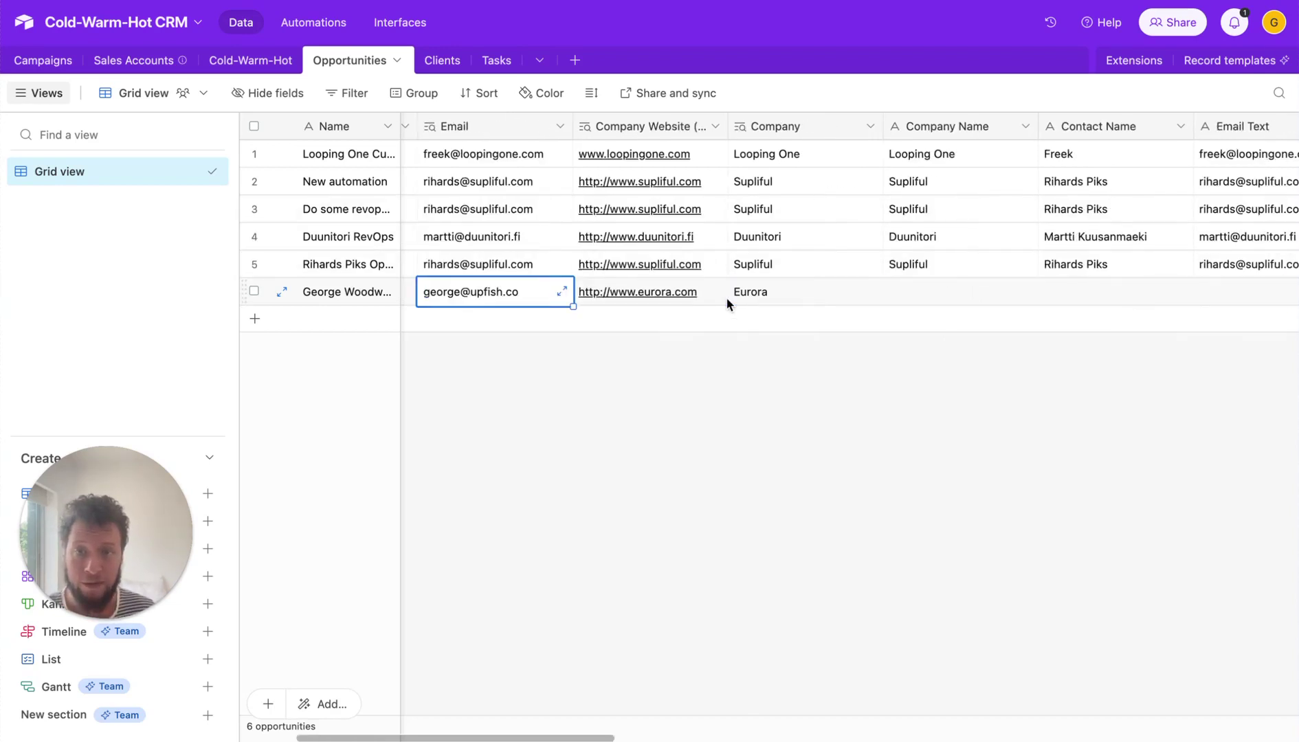
pyautogui.press('Left')
pyautogui.press('Right')
pyautogui.press('Right')
pyautogui.press('Right')
pyautogui.press('Right')
pyautogui.press('Right')
pyautogui.press('Right')
pyautogui.press('Left')
pyautogui.press('Left')
pyautogui.press('Left')
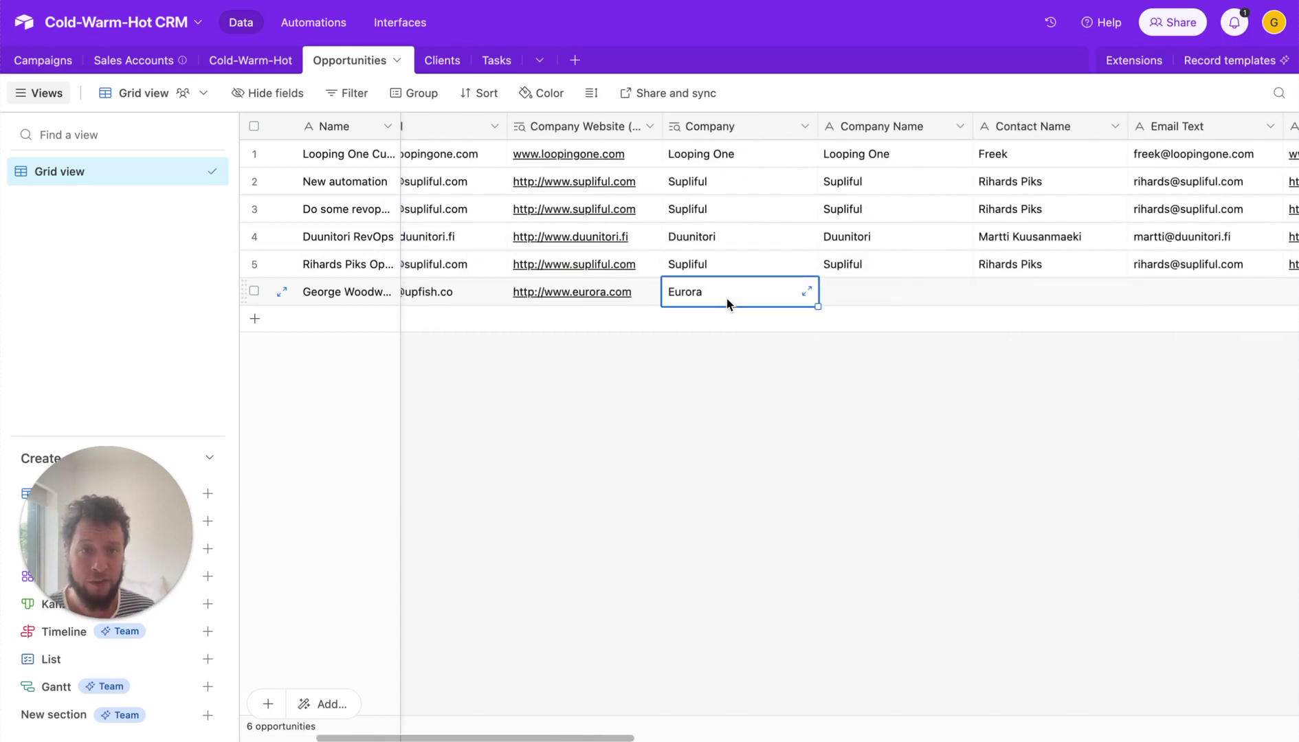
pyautogui.press('Right')
pyautogui.write('Uofs')
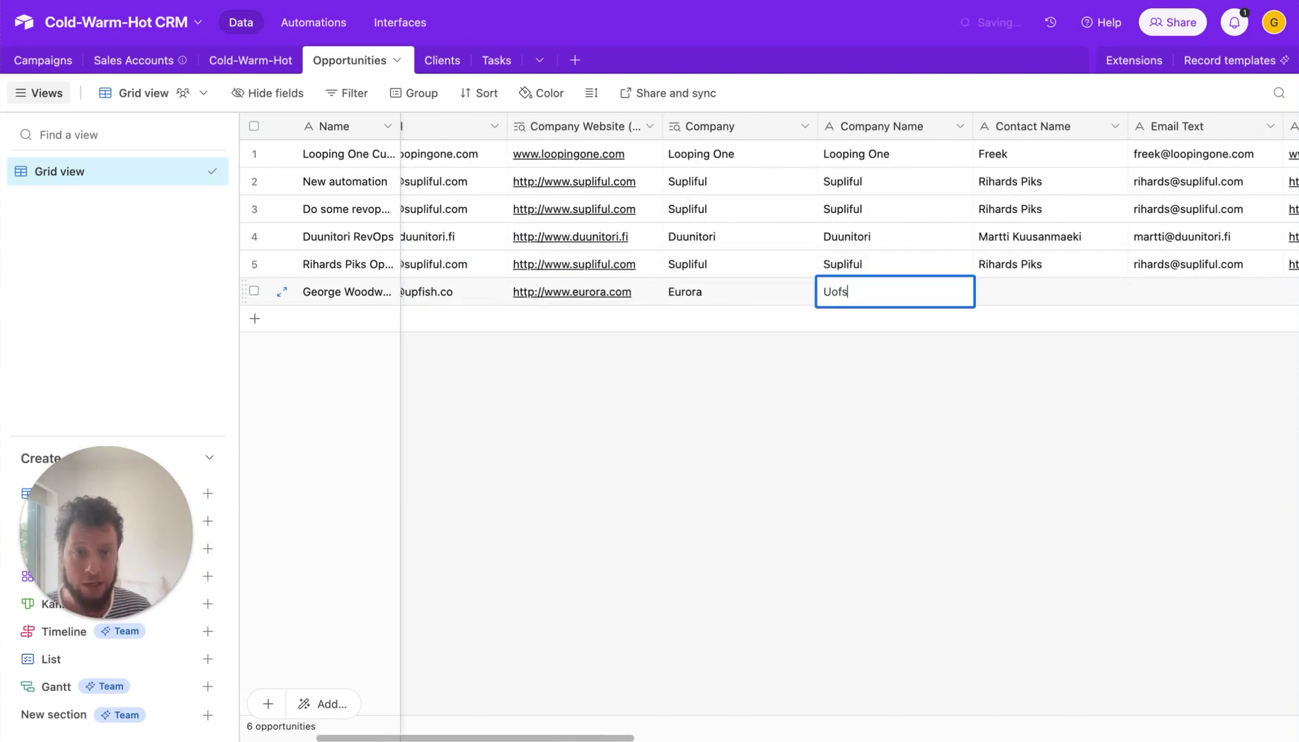
pyautogui.press('BackSpace')
pyautogui.press('BackSpace')
pyautogui.press('BackSpace')
pyautogui.write('pfish')
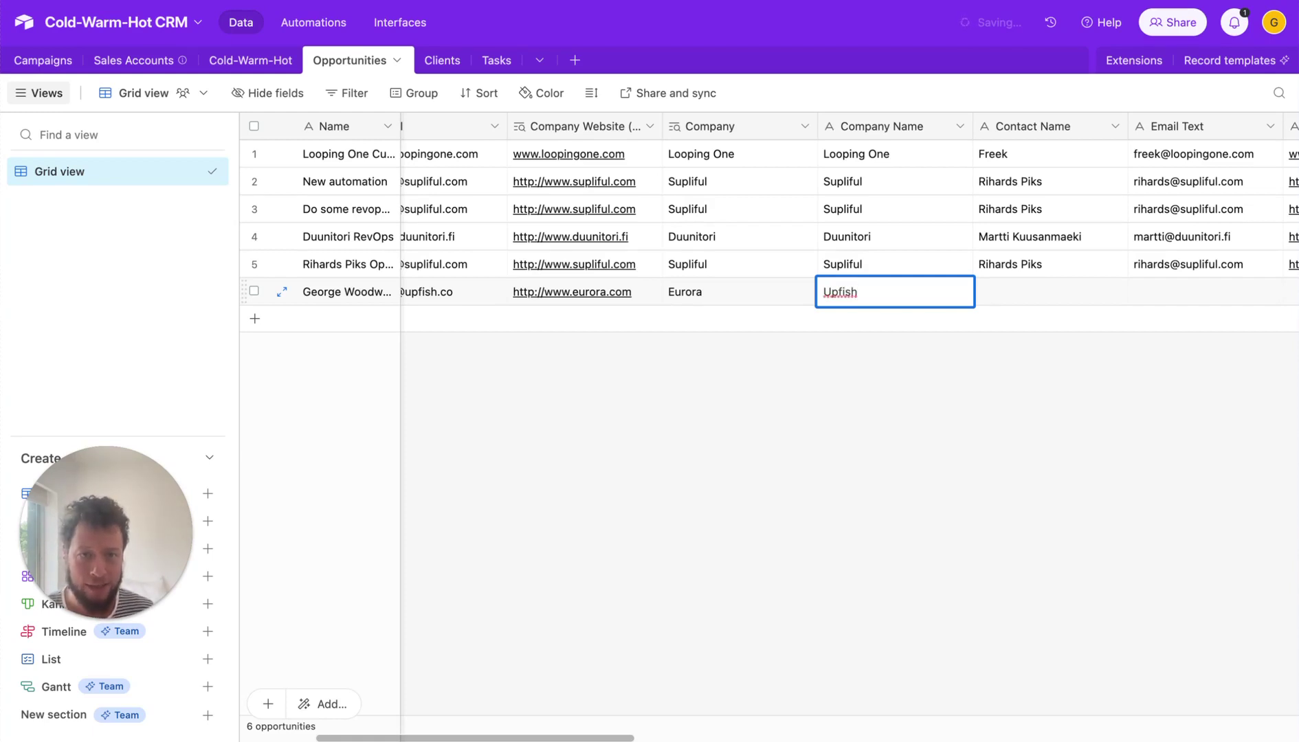
pyautogui.click(1052, 288)
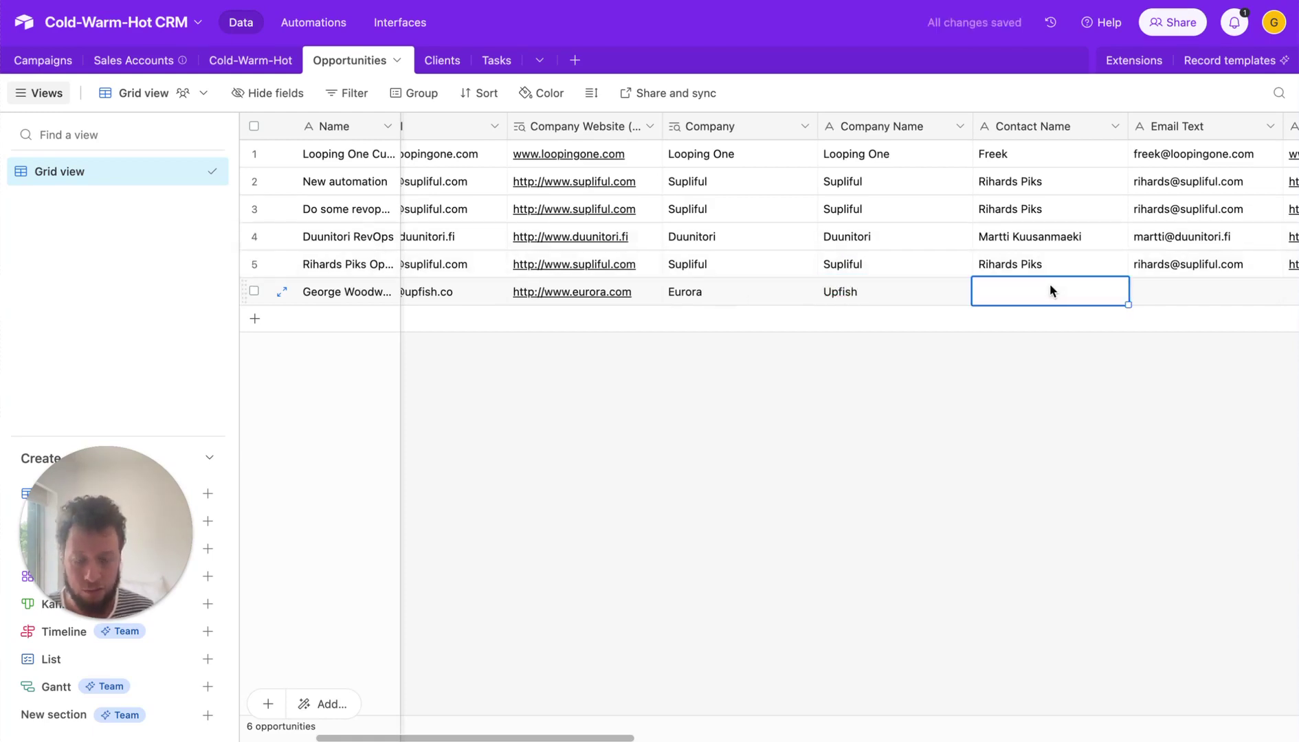
# - Fill in the opportunity's contact name and the contact's e-mail address
pyautogui.write('Davuid')
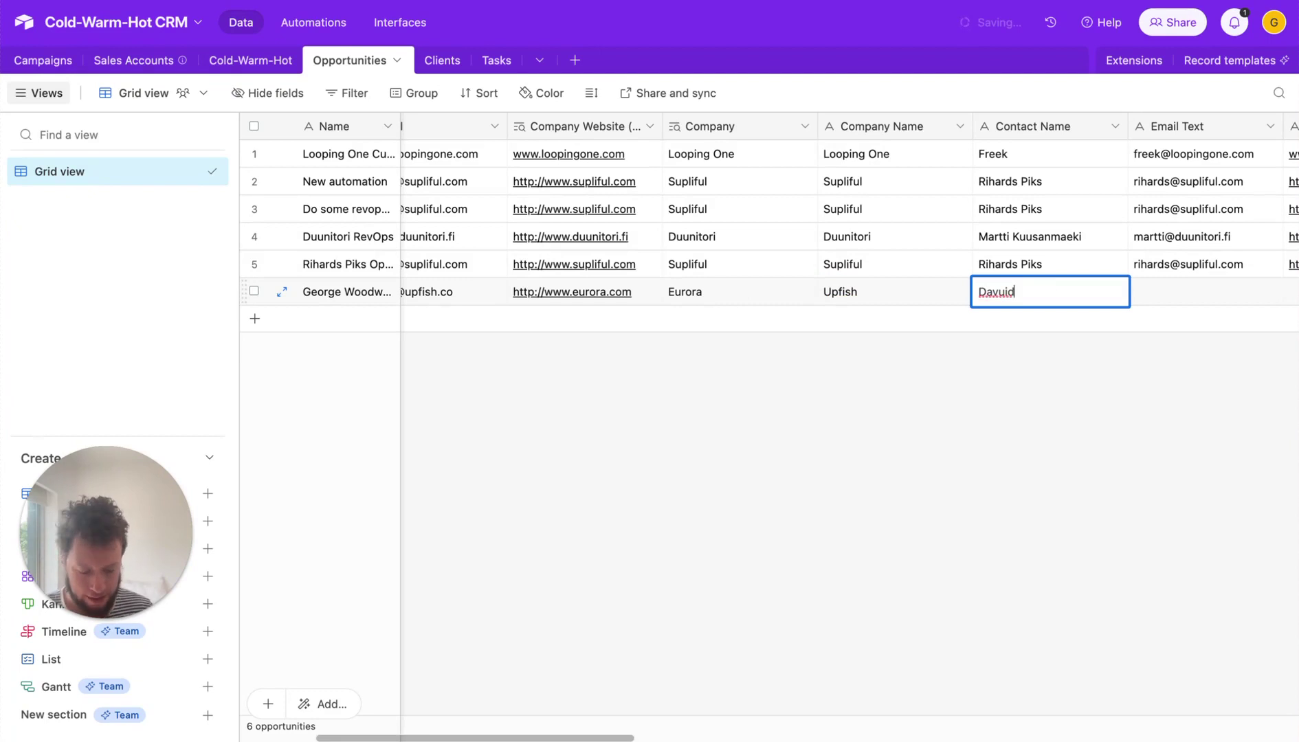
pyautogui.press('BackSpace')
pyautogui.press('BackSpace')
pyautogui.press('BackSpace')
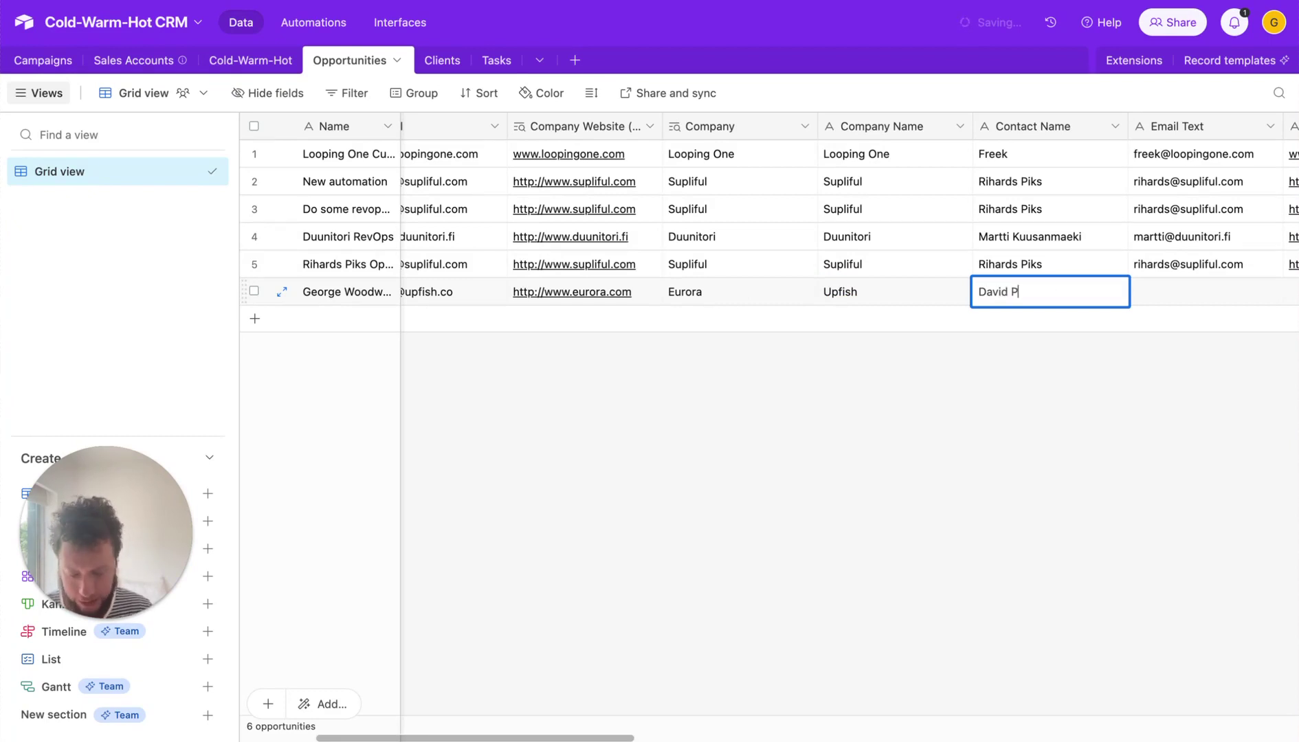
pyautogui.write('ike')
pyautogui.click(1206, 290)
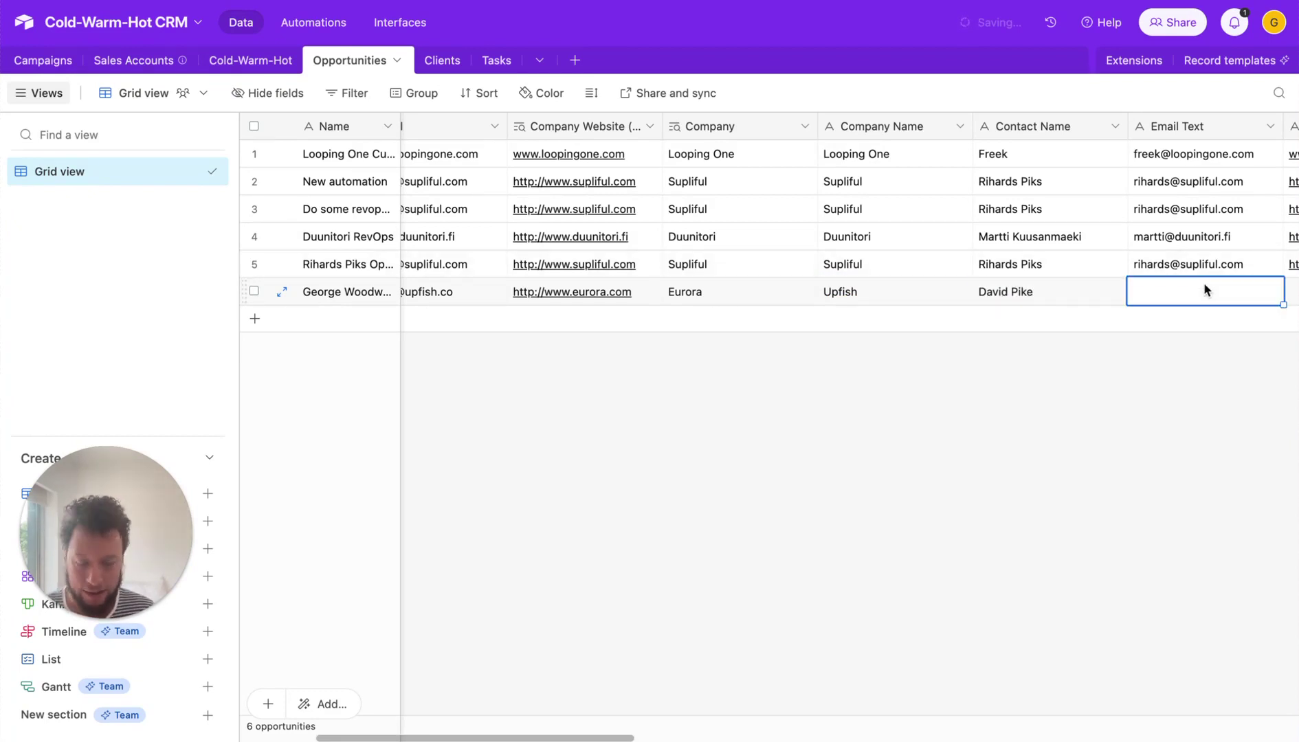
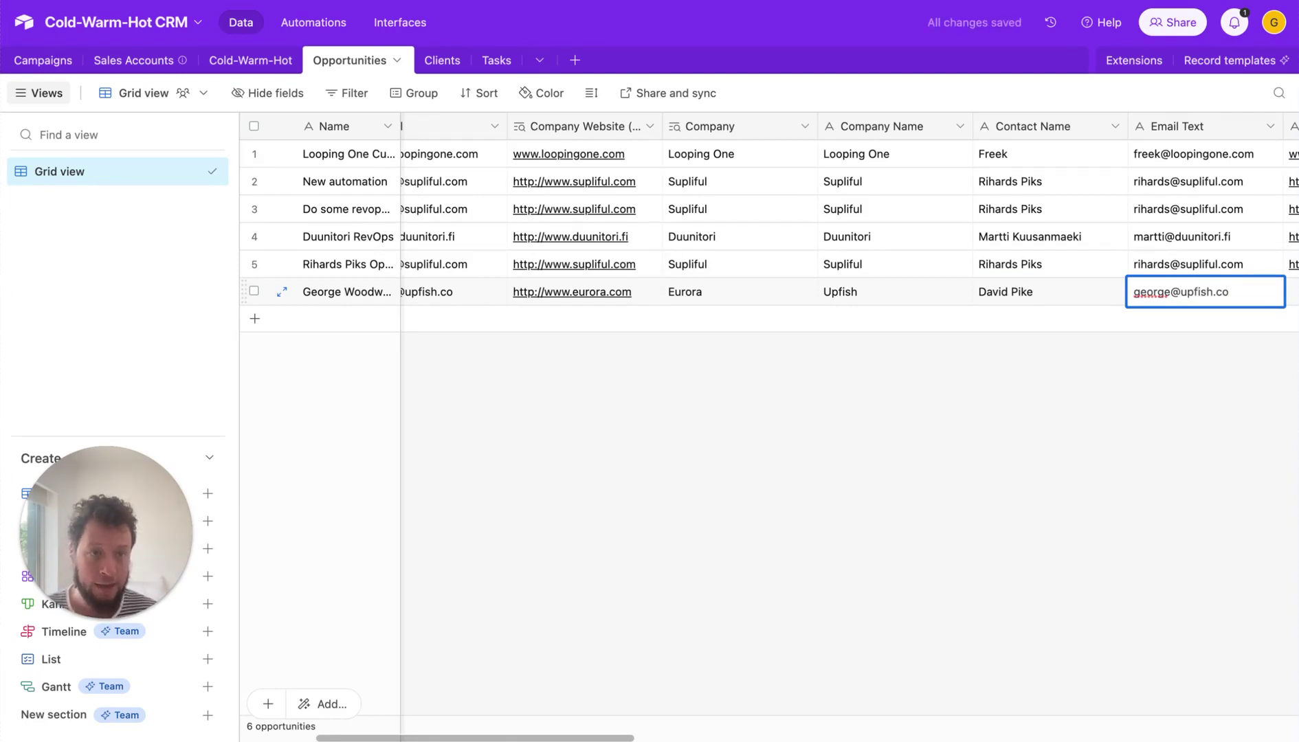
pyautogui.moveTo(621, 736); pyautogui.dragTo(789, 734)
pyautogui.doubleClick(811, 288)
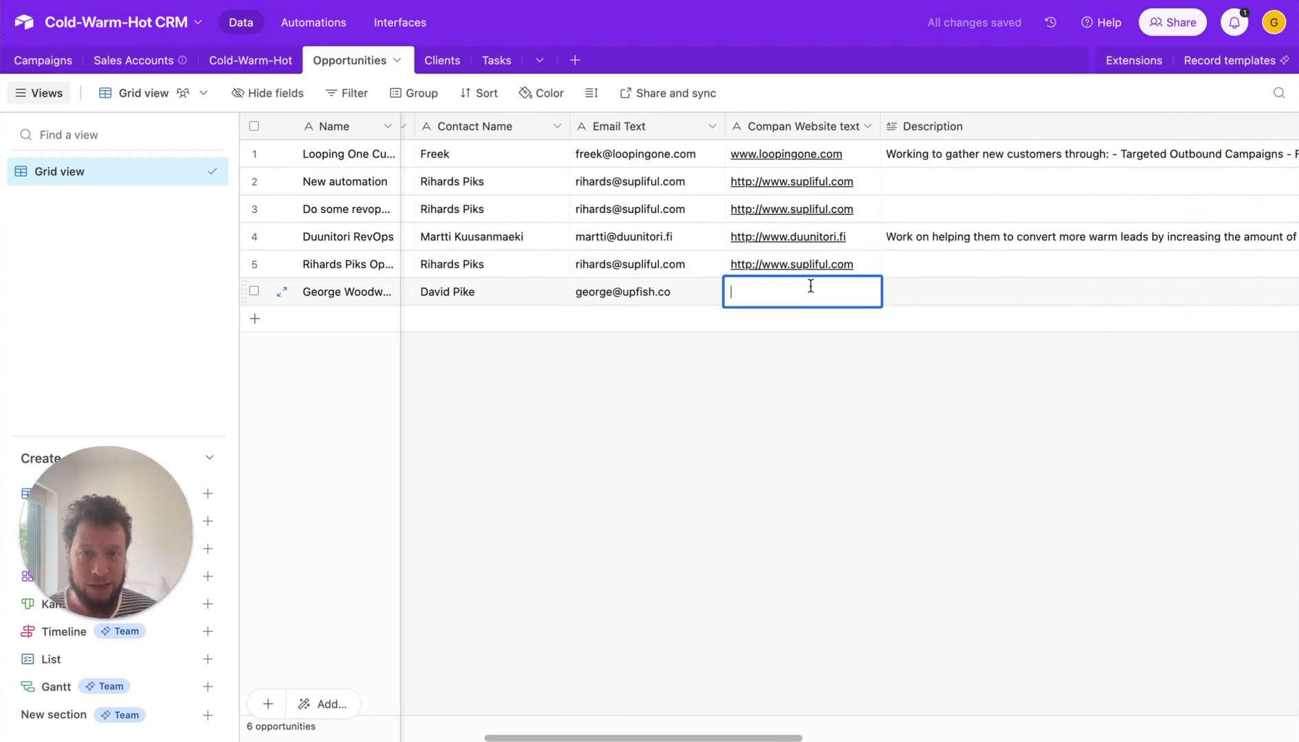
pyautogui.write('www.up')
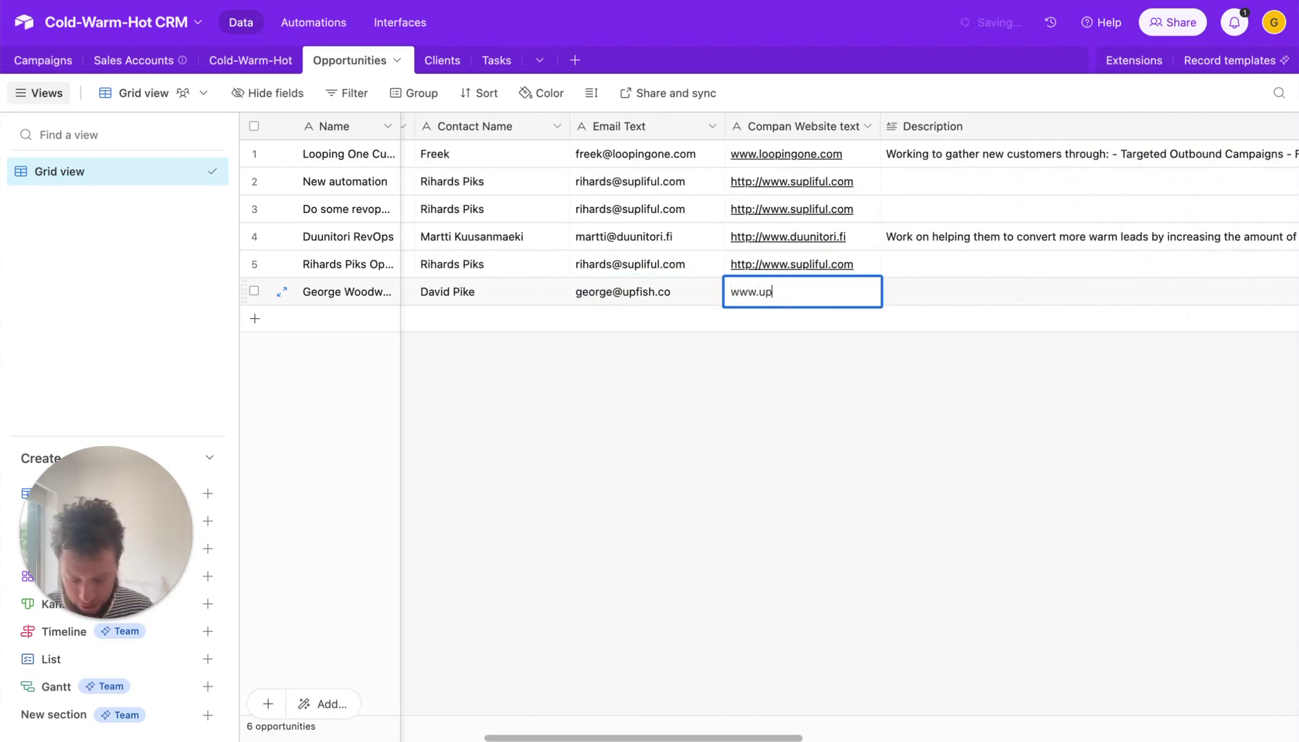
pyautogui.write('fish.co')
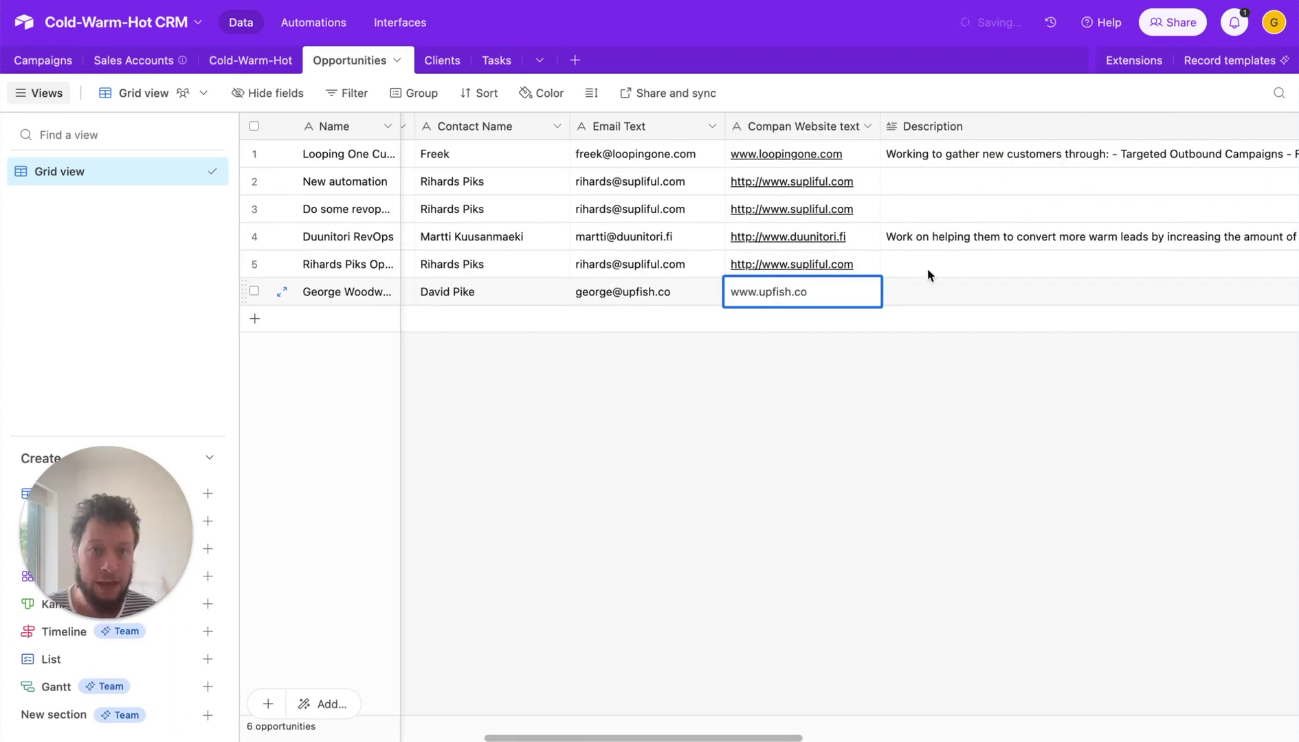
pyautogui.click(950, 290)
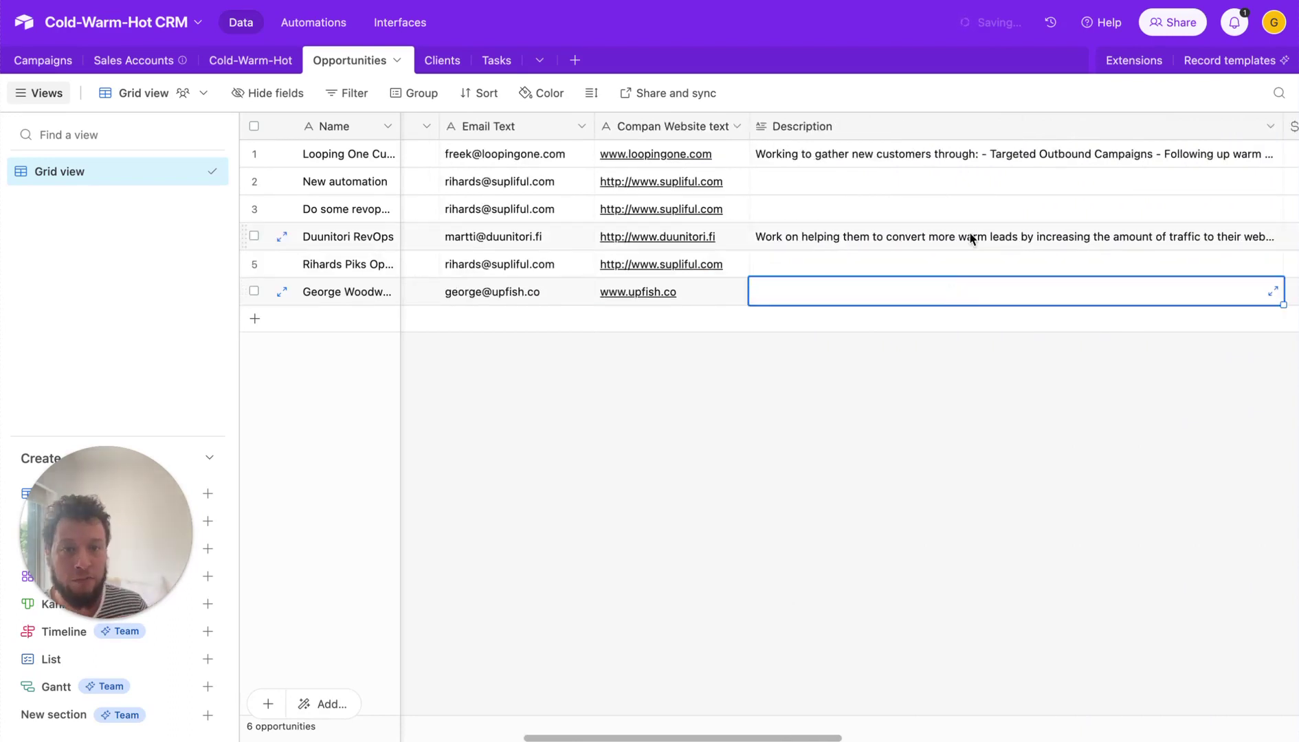
pyautogui.click(971, 237)
pyautogui.hotkey('ctrl', 'c')
pyautogui.click(933, 301)
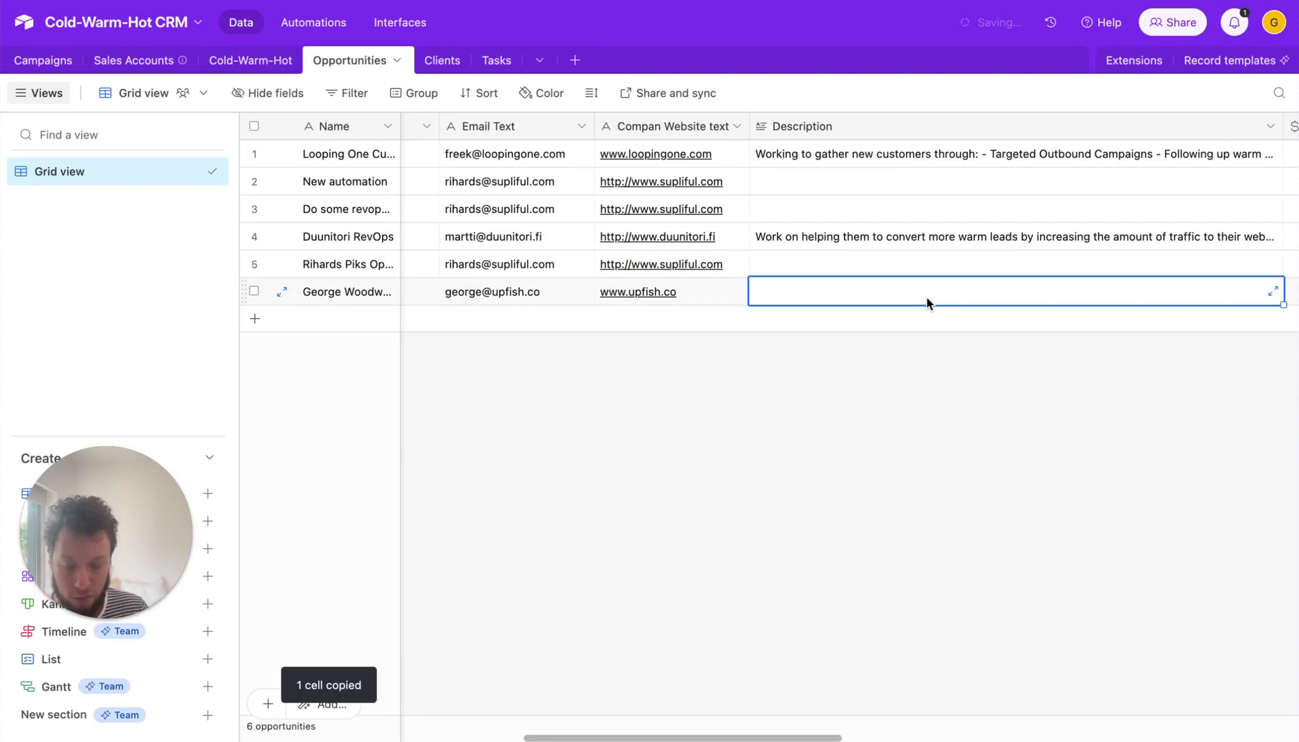
pyautogui.hotkey('ctrl', 'v')
# - Add 'responsible for managing all marketing tools' and 'Payment to be on last working day of each month' lines
pyautogui.click(1272, 292)
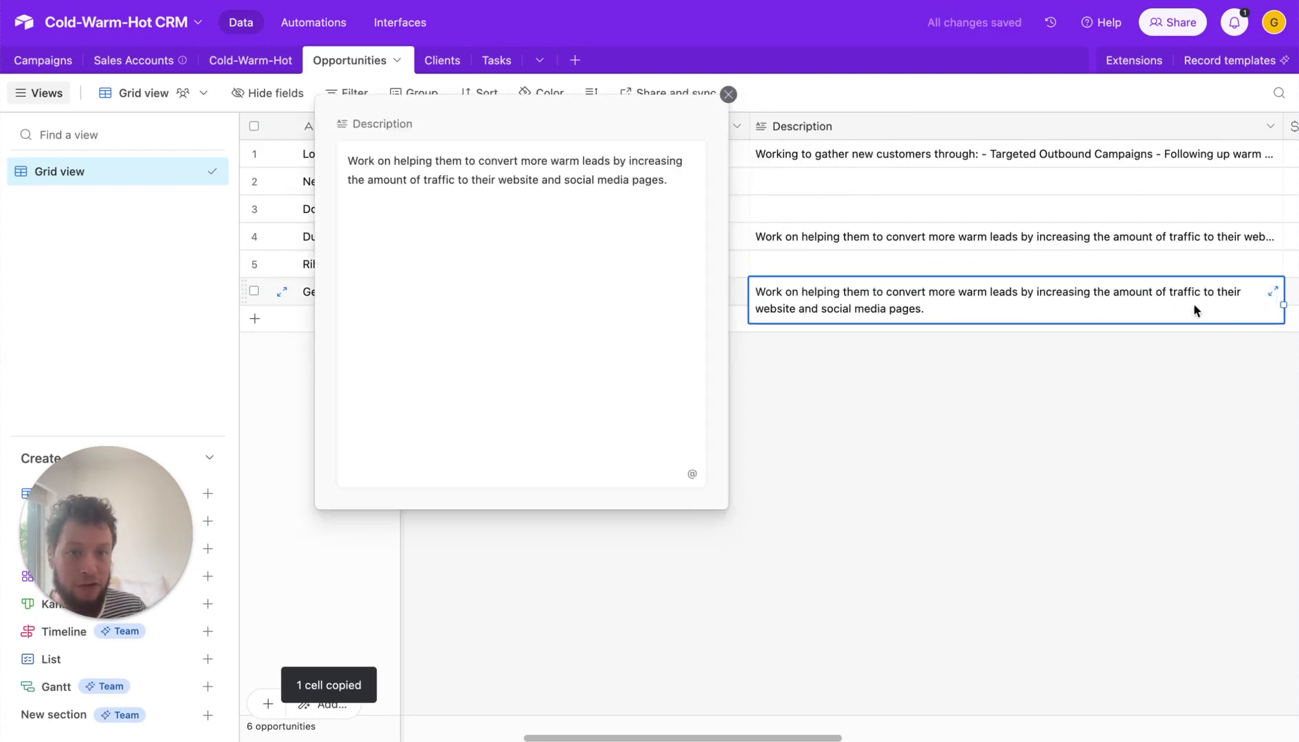
pyautogui.click(675, 184)
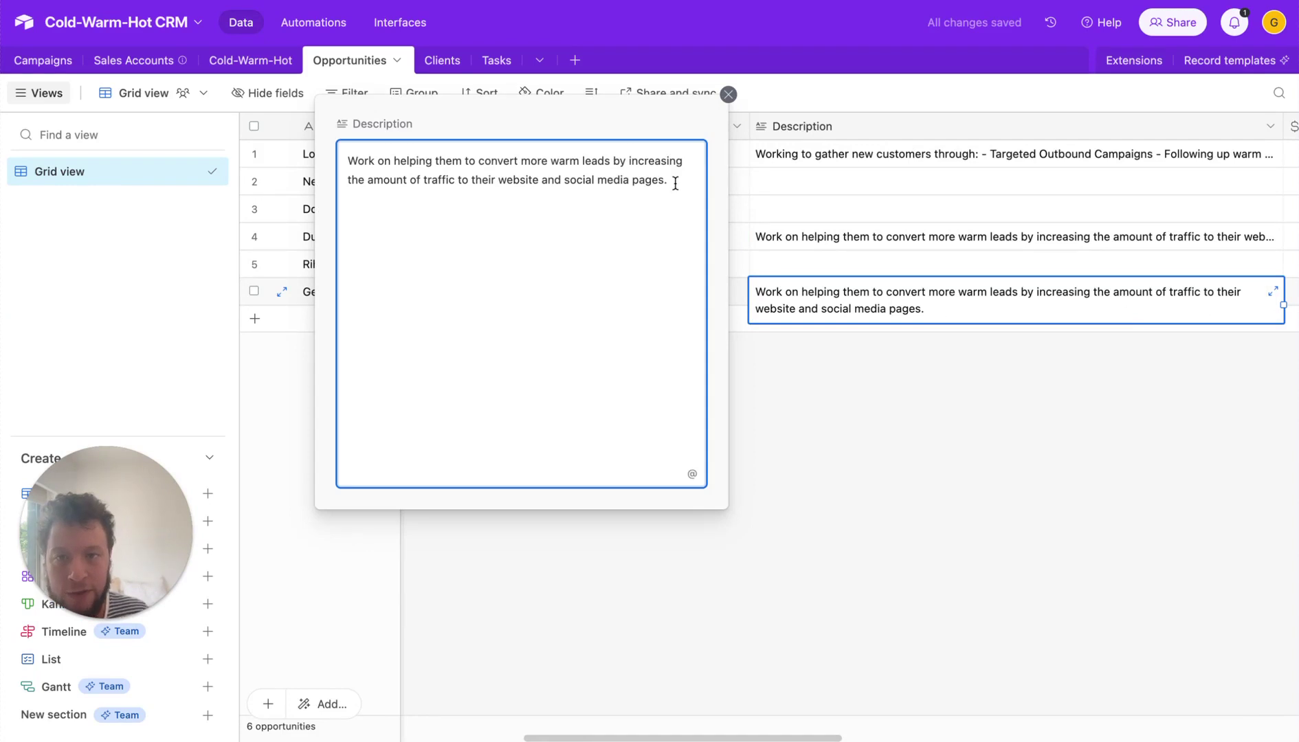
pyautogui.press('Return')
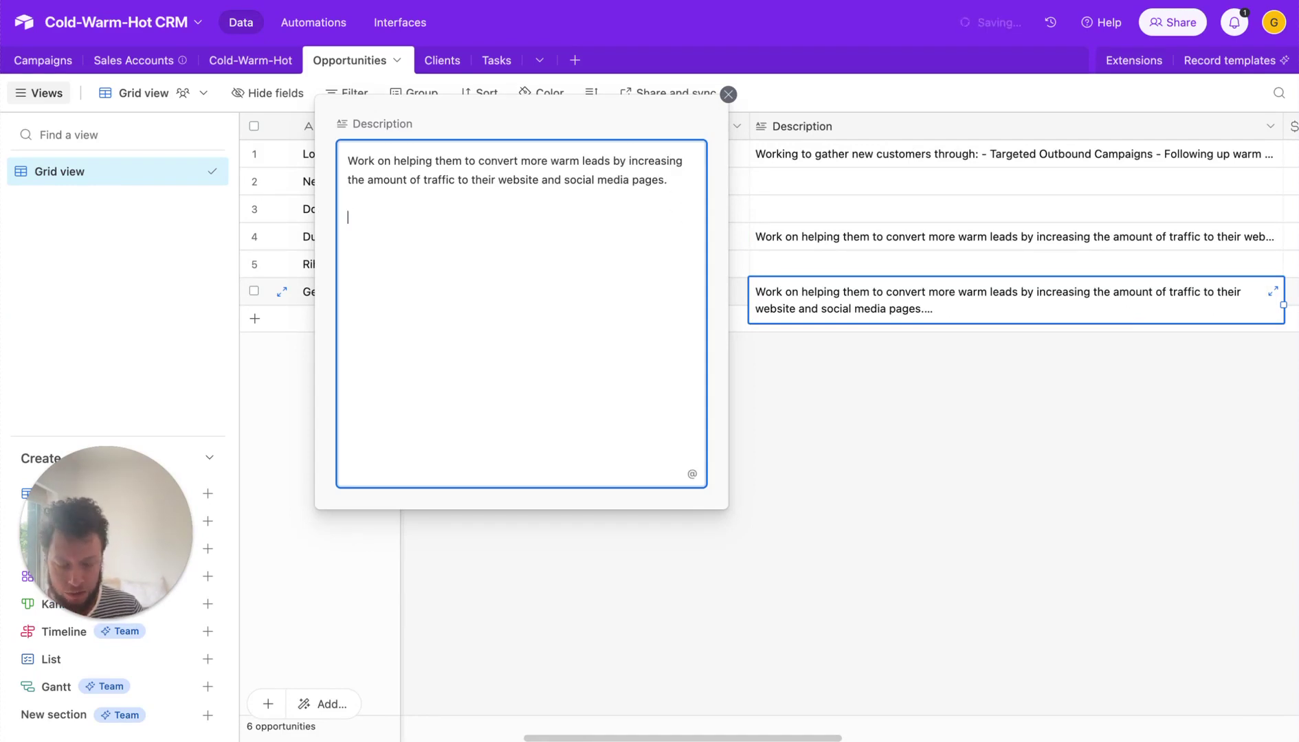
pyautogui.write('- Will ')
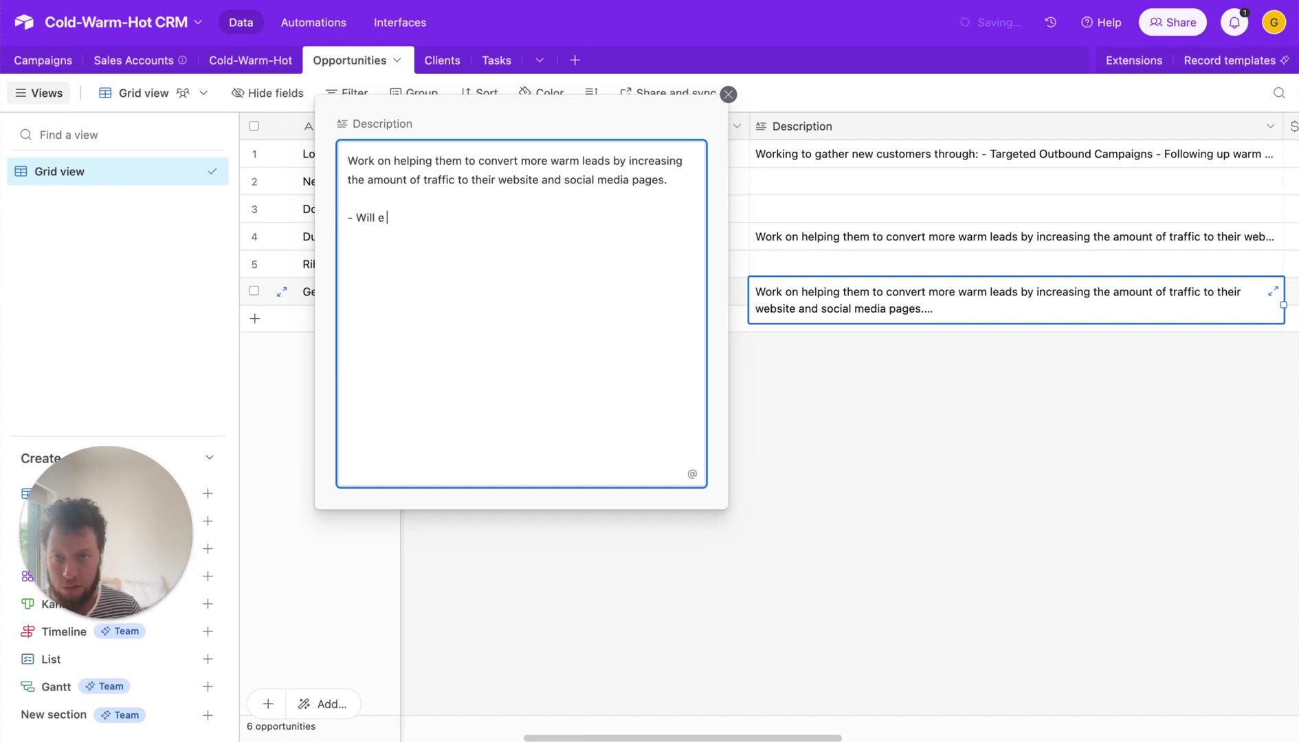
pyautogui.write('be responsible for manag')
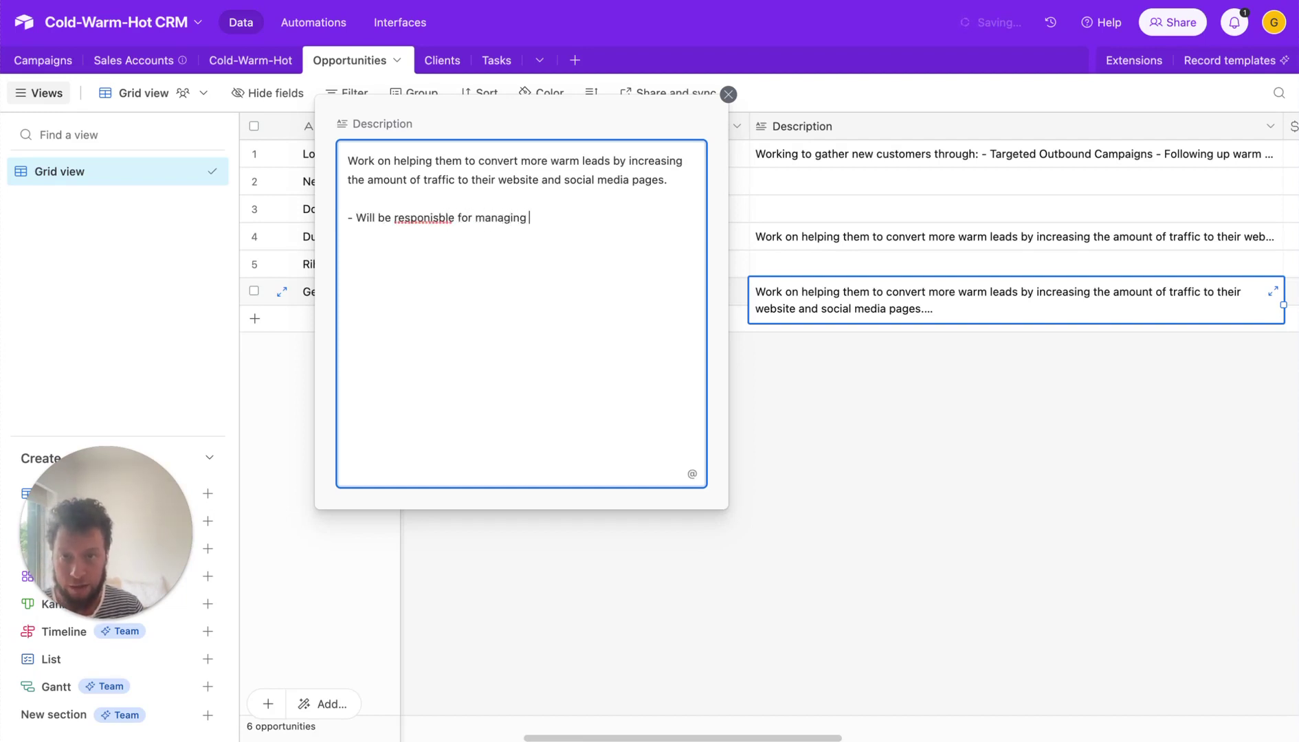
pyautogui.write('ing all marketing to')
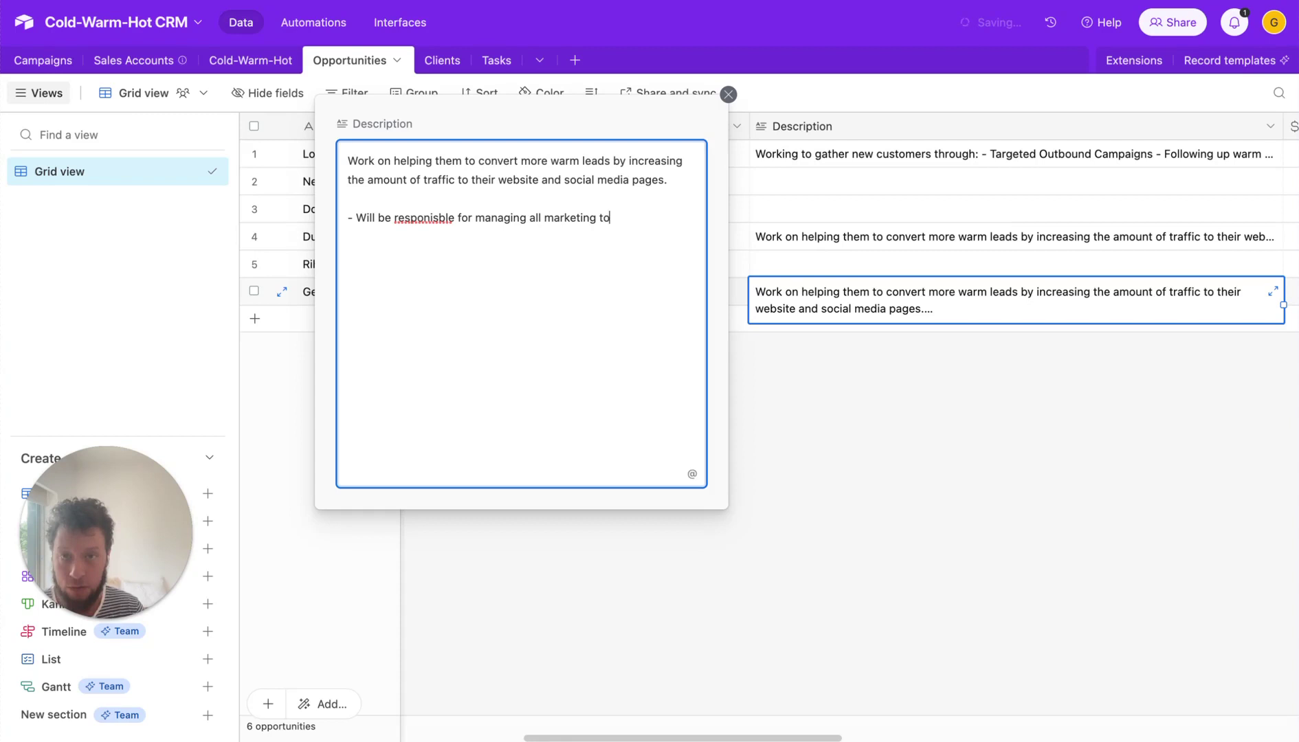
pyautogui.write('ols')
pyautogui.rightClick(432, 217)
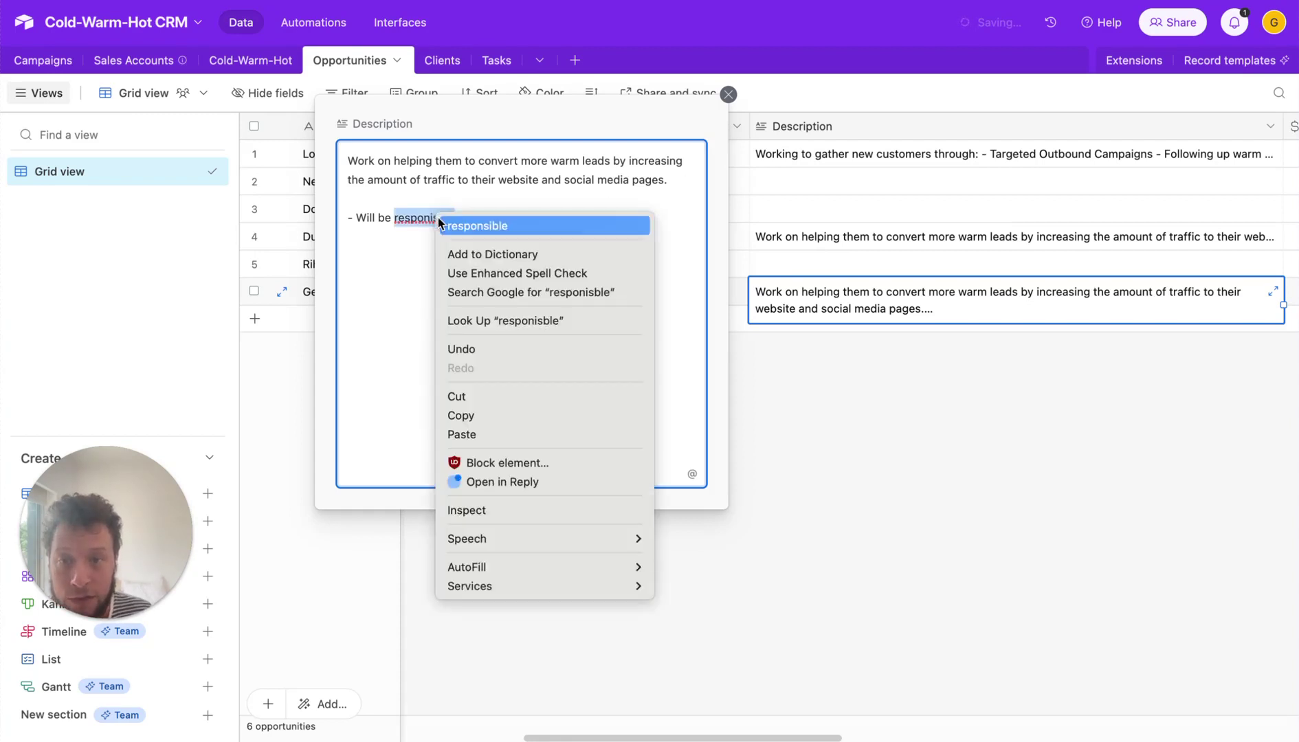
pyautogui.click(497, 222)
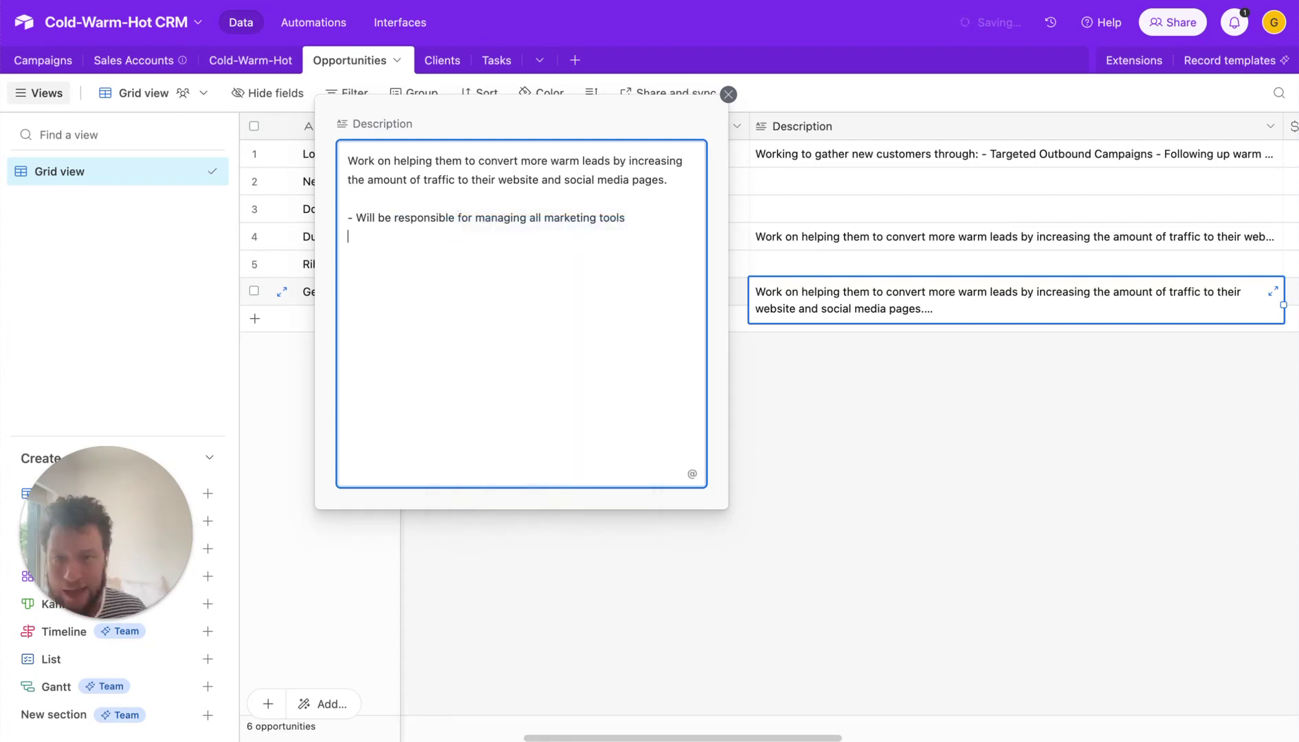
pyautogui.press('Return')
pyautogui.press('Return')
pyautogui.write('Payment')
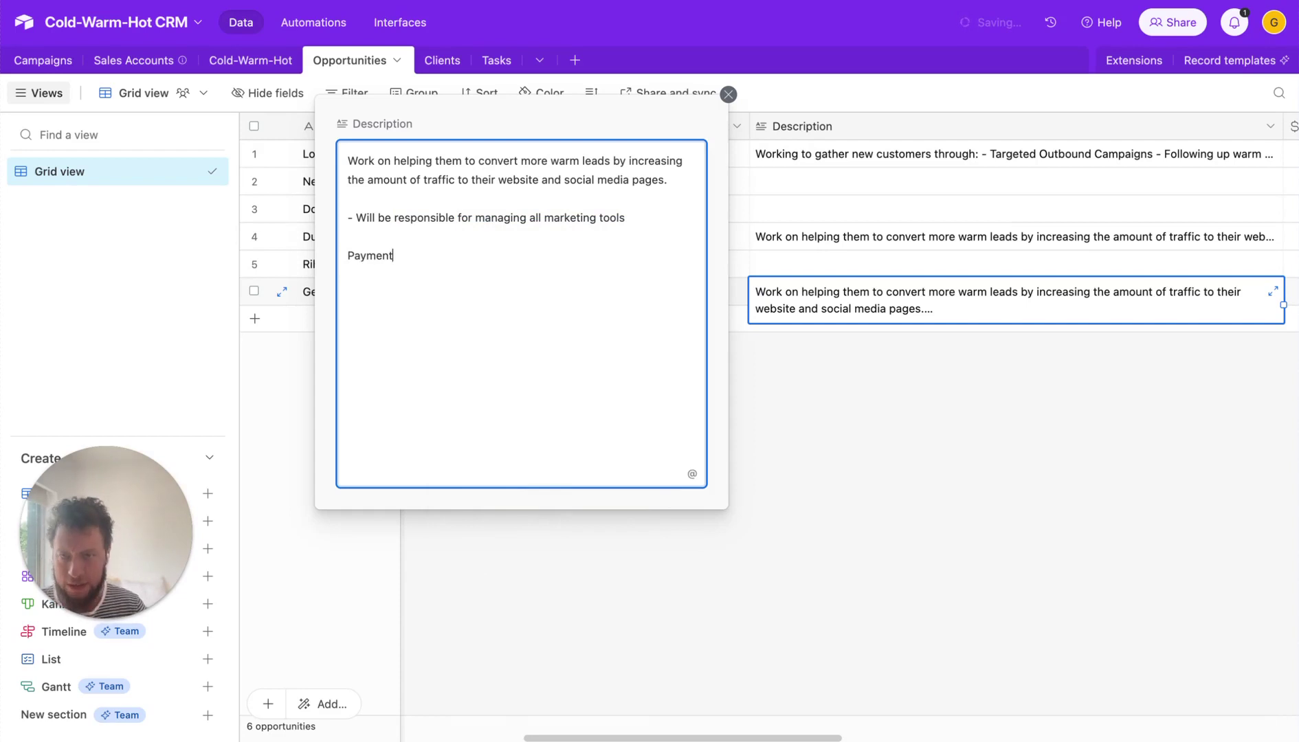
pyautogui.write(' to be on last work')
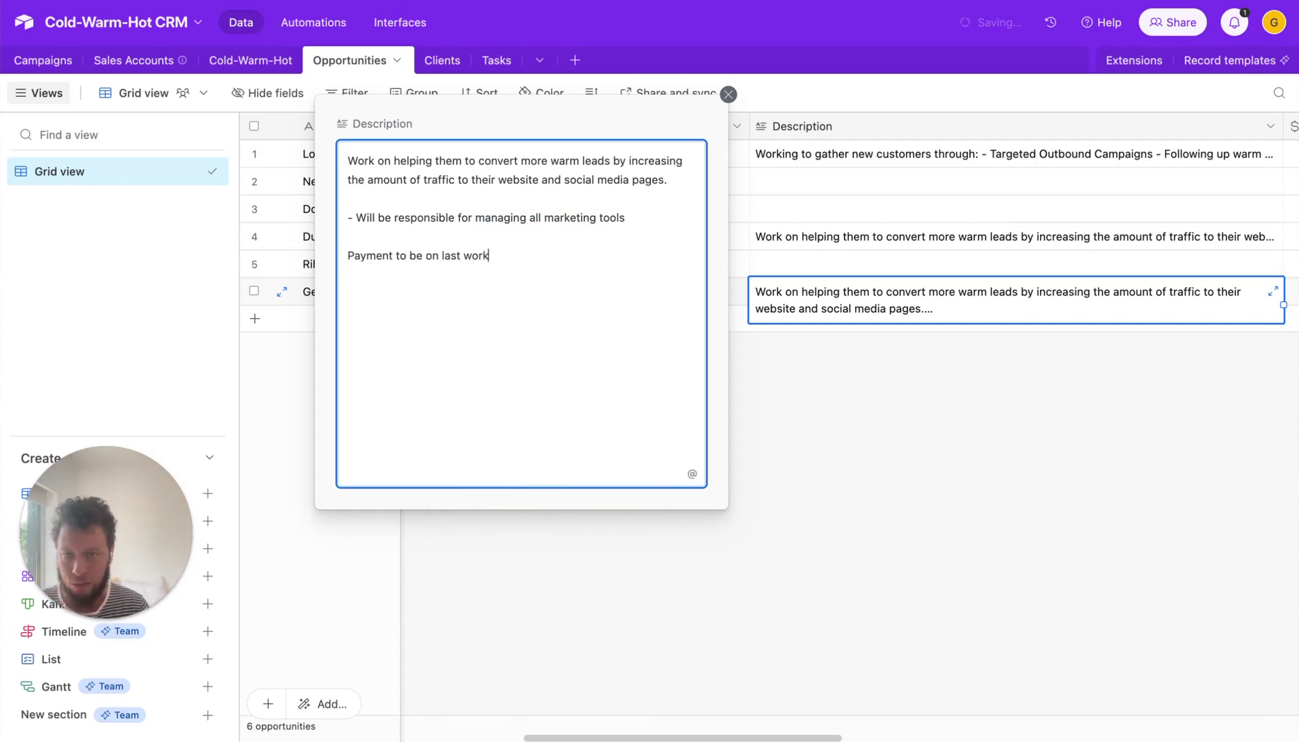
pyautogui.write('ing day of each month')
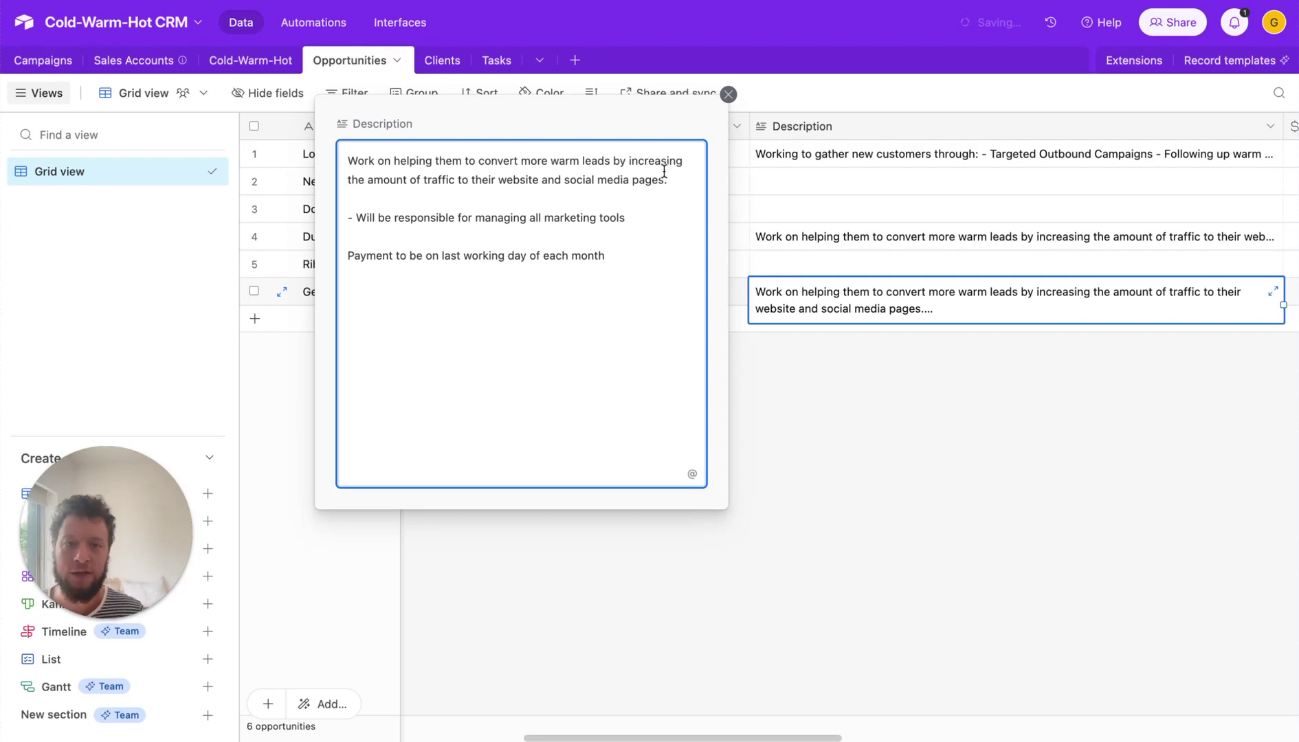
pyautogui.click(937, 462)
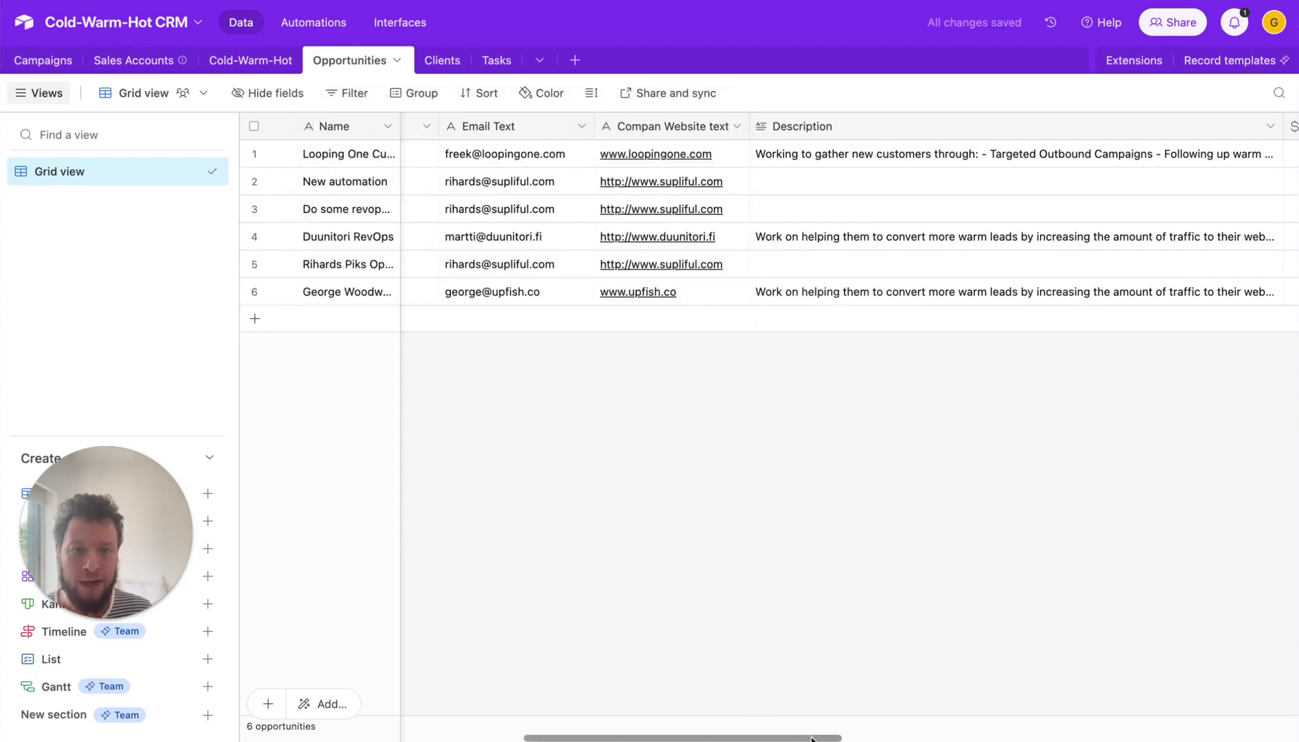
# - Set row 6's price to €2,000.00 and its billing cycle to Monthly
pyautogui.moveTo(811, 738); pyautogui.dragTo(966, 725)
pyautogui.click(876, 288)
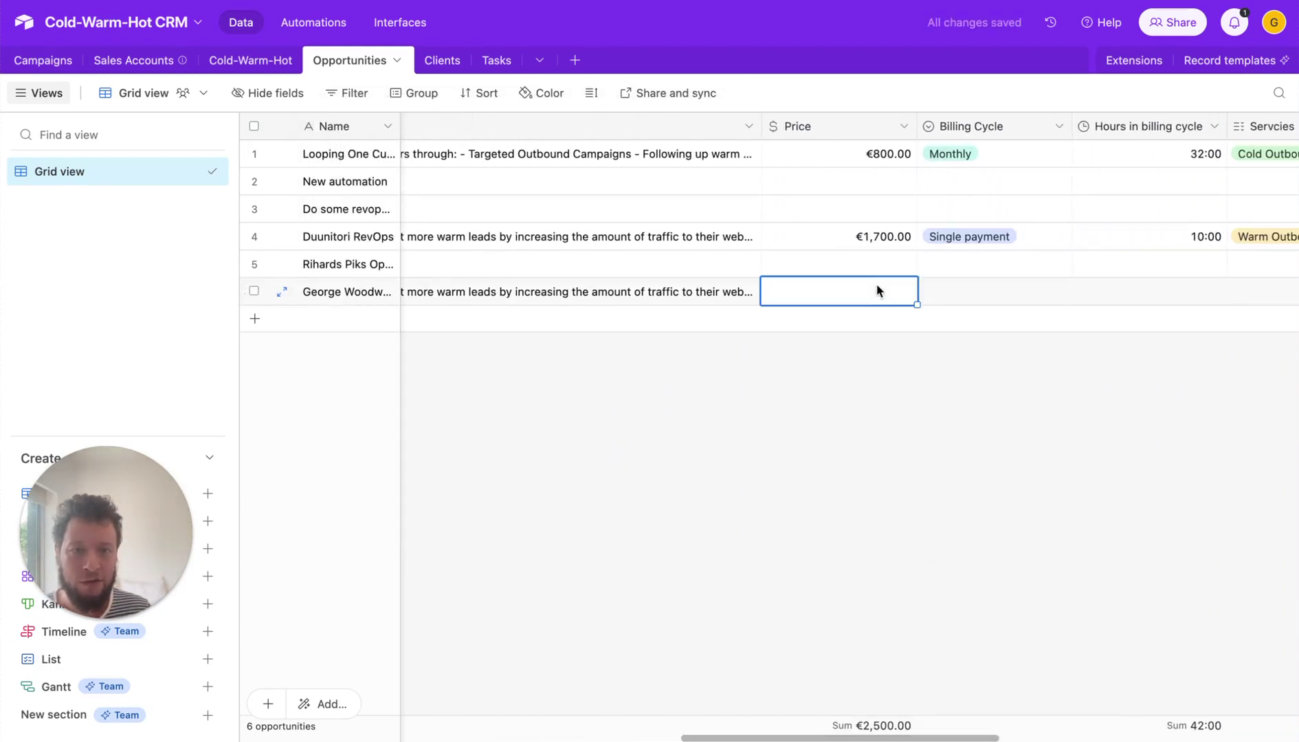
pyautogui.click(877, 287)
pyautogui.write('2000')
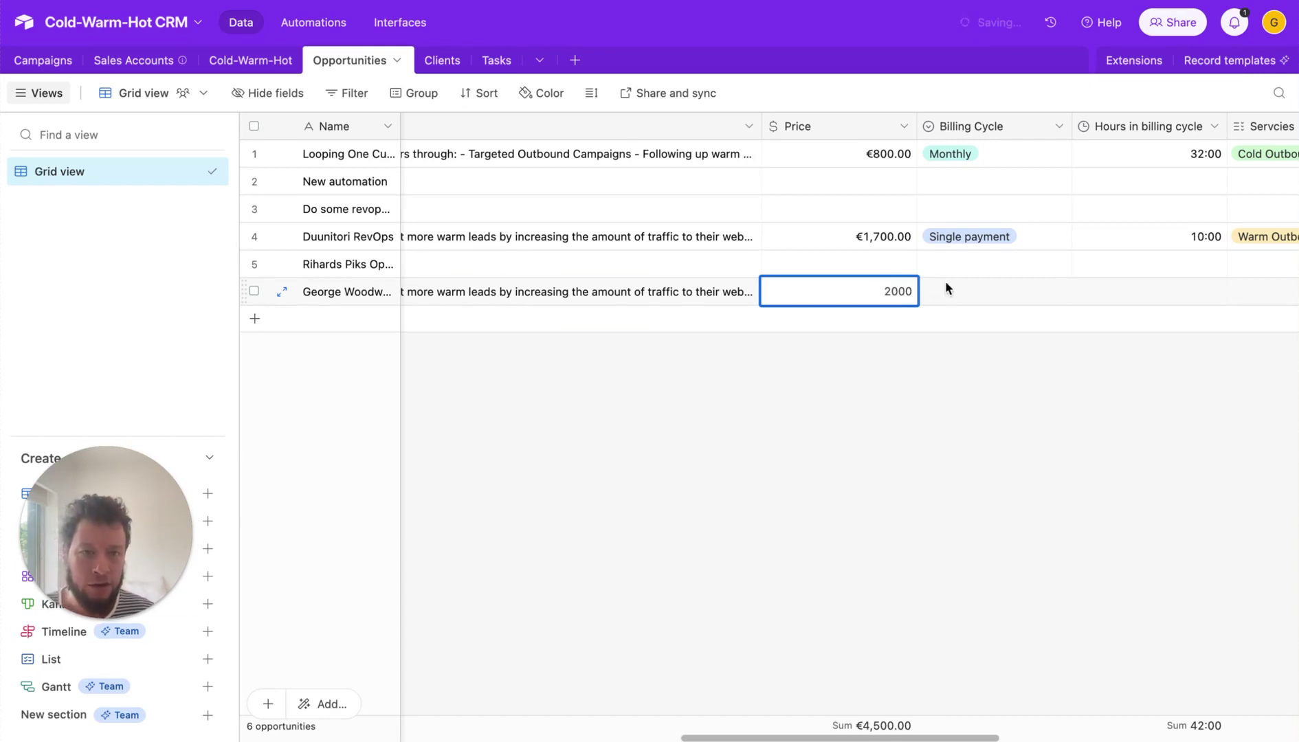
pyautogui.click(974, 288)
pyautogui.click(974, 291)
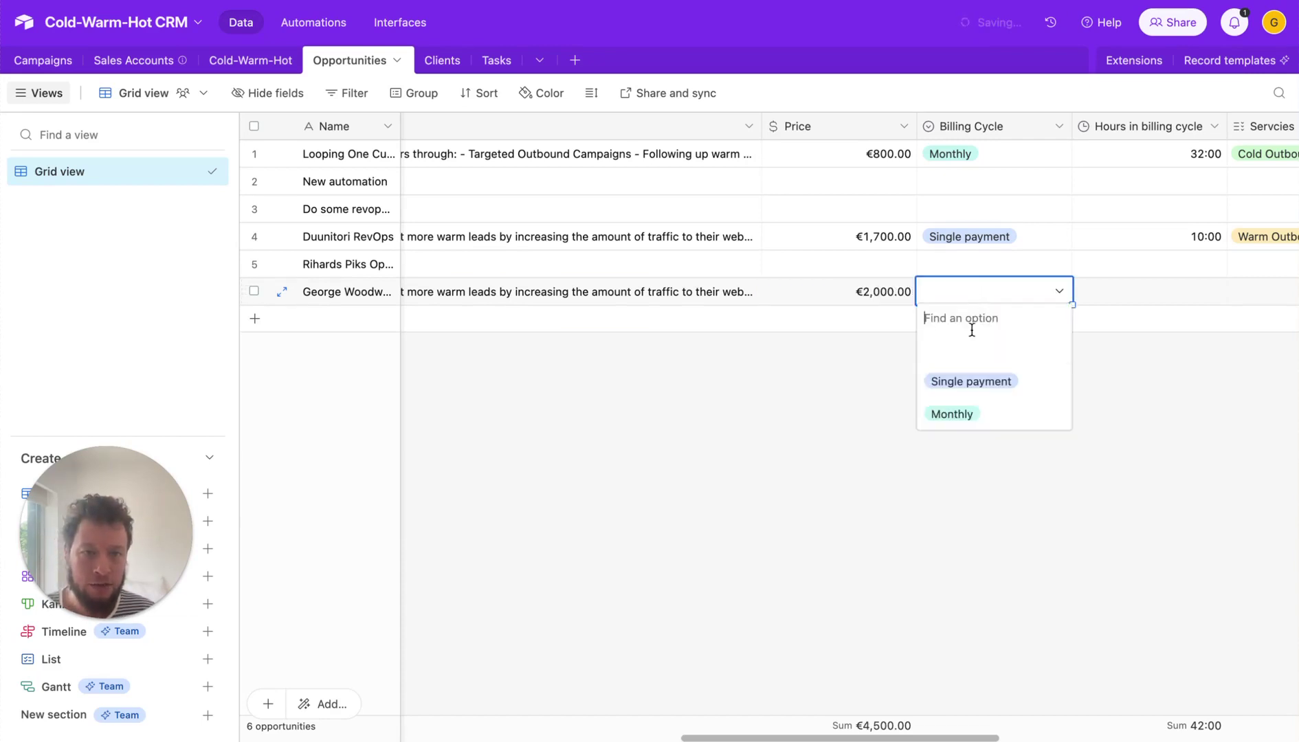
pyautogui.click(957, 414)
pyautogui.click(1011, 356)
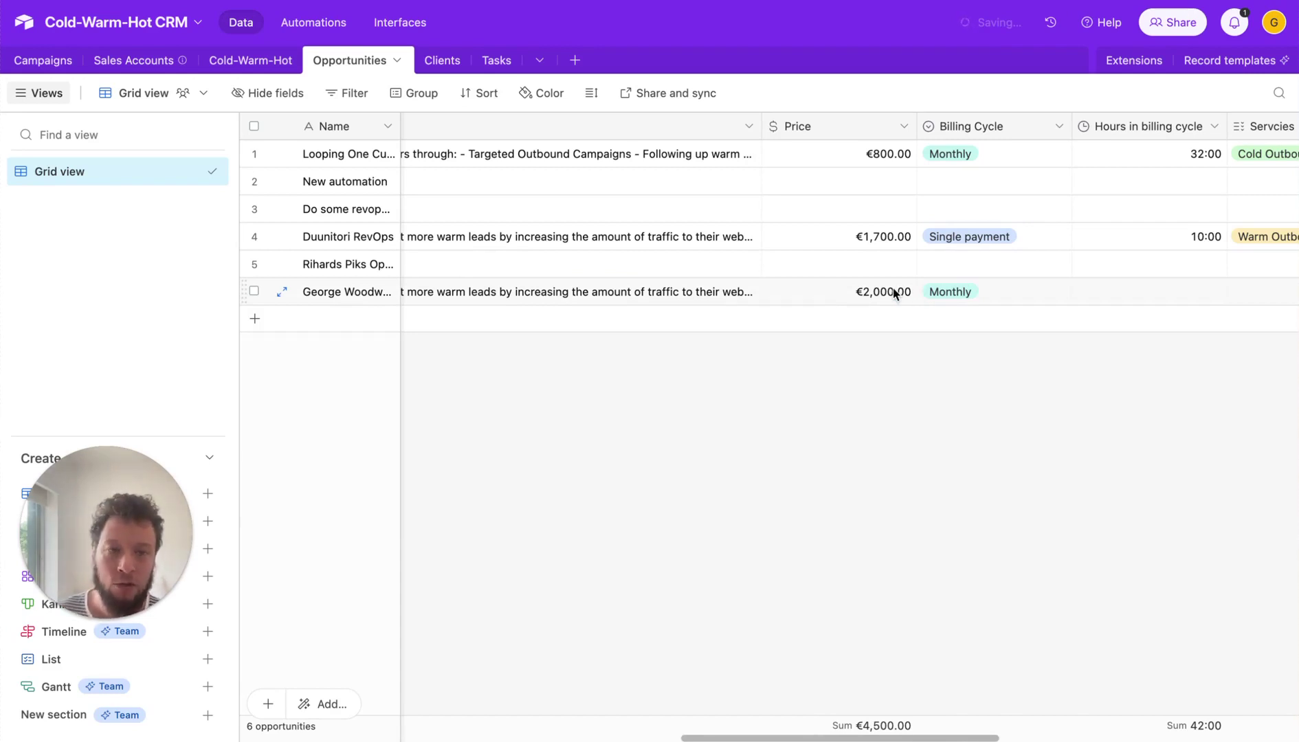
# - Enter 5:00 in row 6's Hours in billing cycle
pyautogui.click(1172, 294)
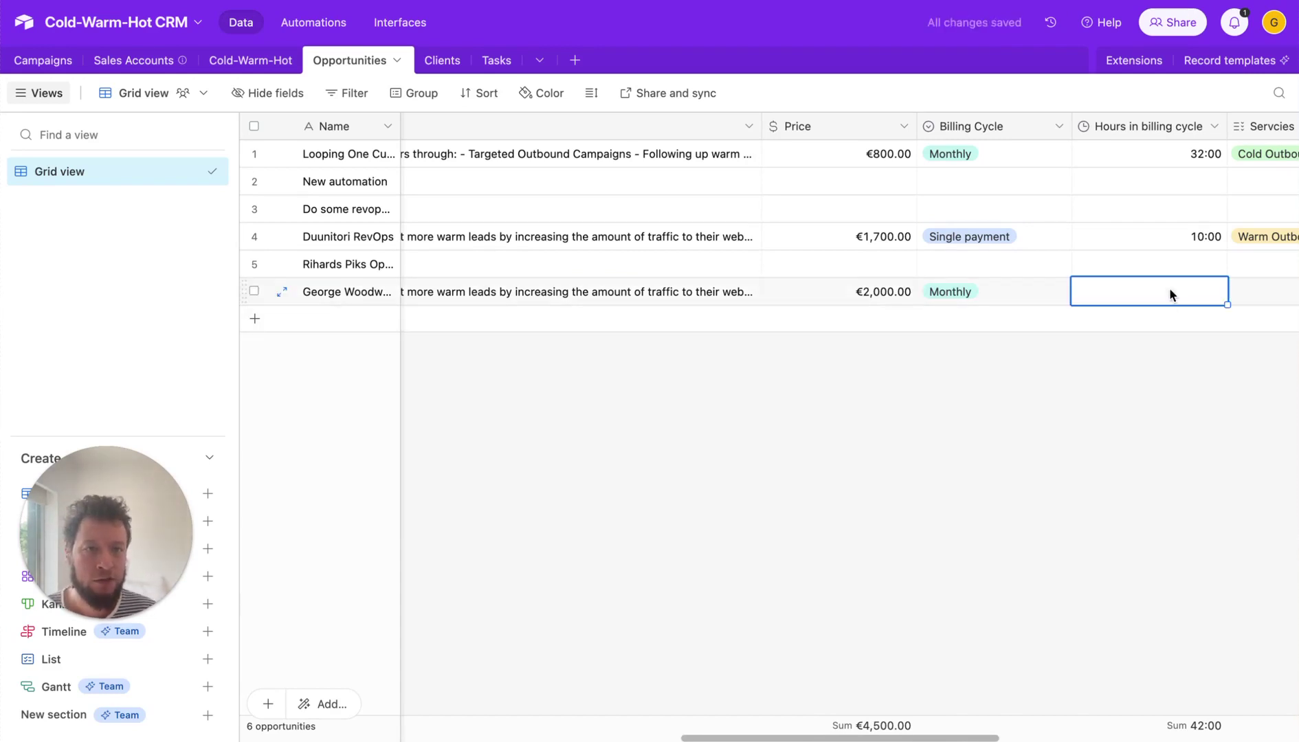
pyautogui.click(1171, 293)
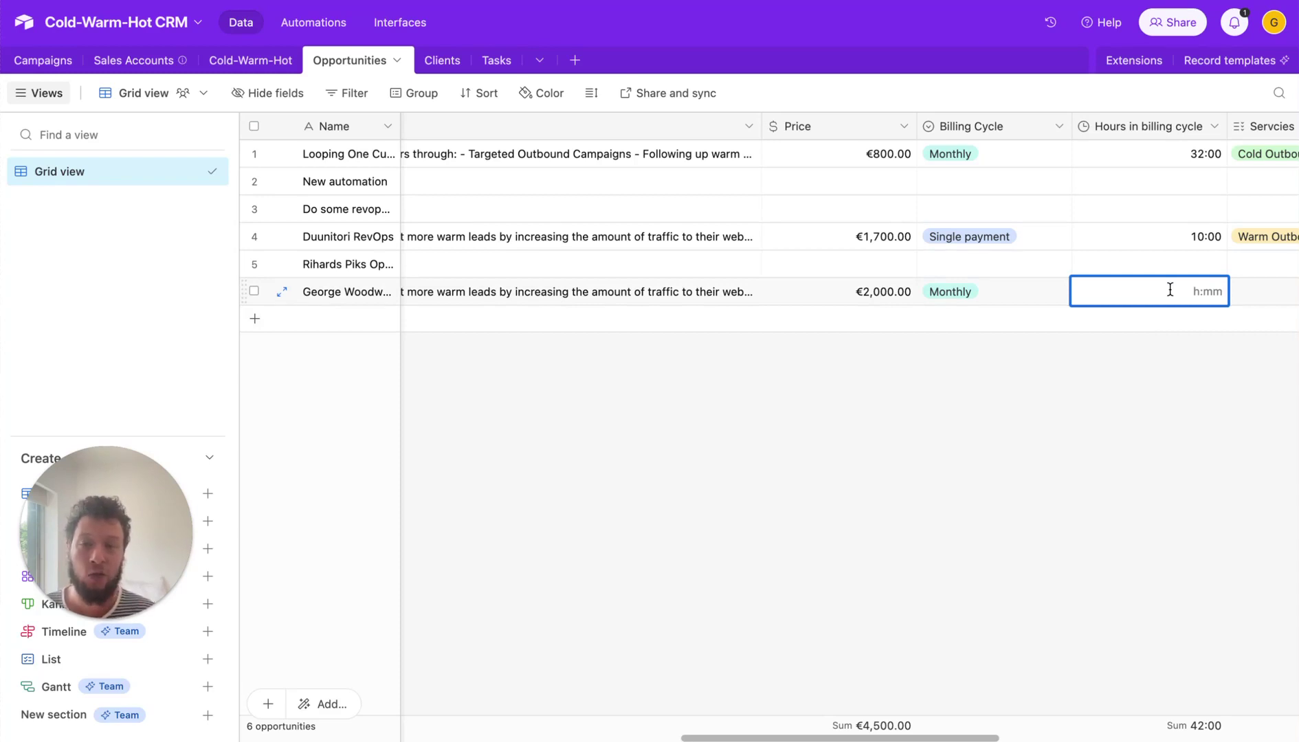
pyautogui.write('5')
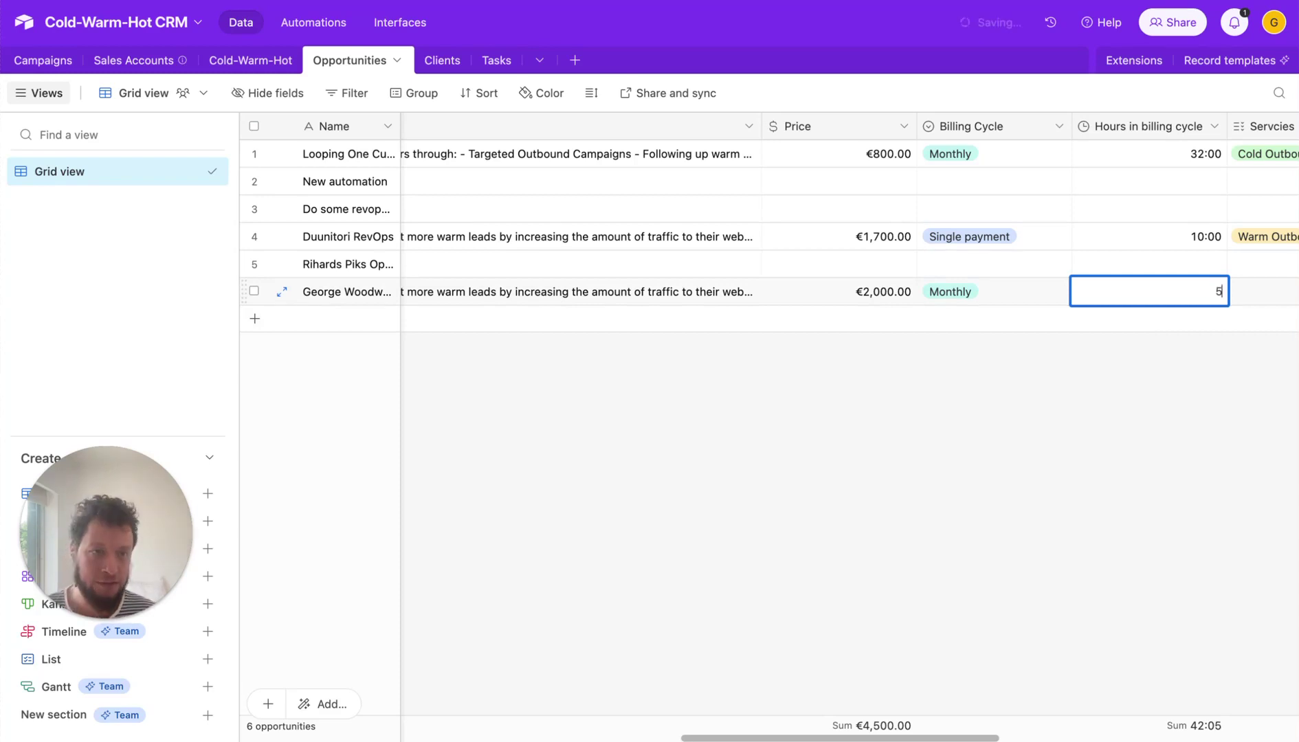
pyautogui.press('Return')
pyautogui.press('Up')
pyautogui.press('Down')
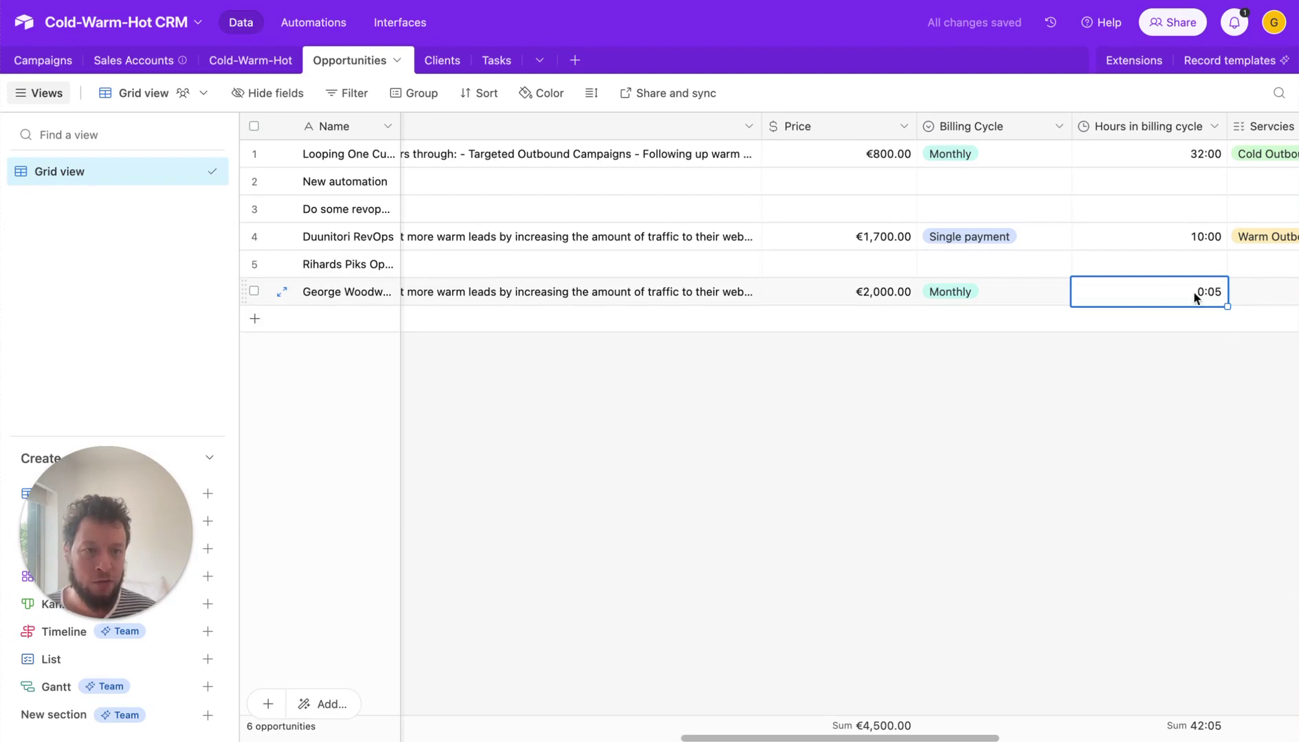
pyautogui.click(1196, 295)
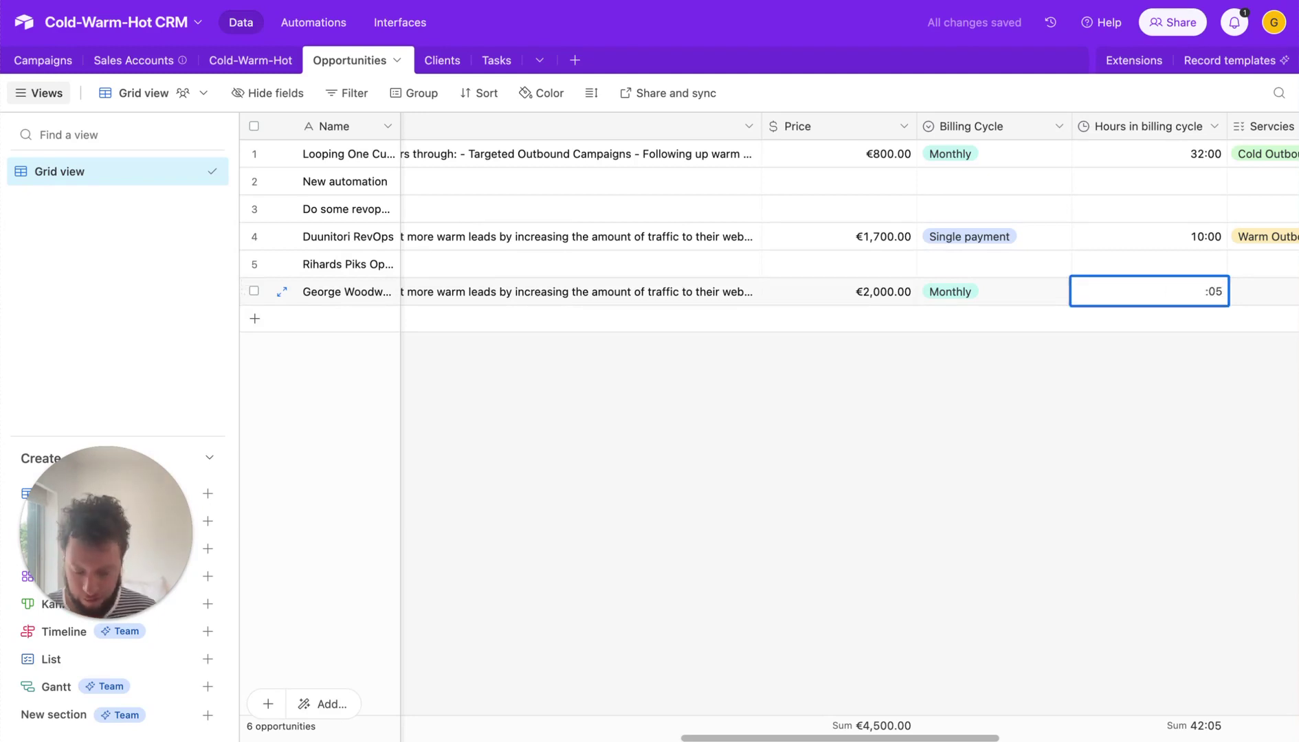
pyautogui.write('5')
pyautogui.press('BackSpace')
pyautogui.write('0')
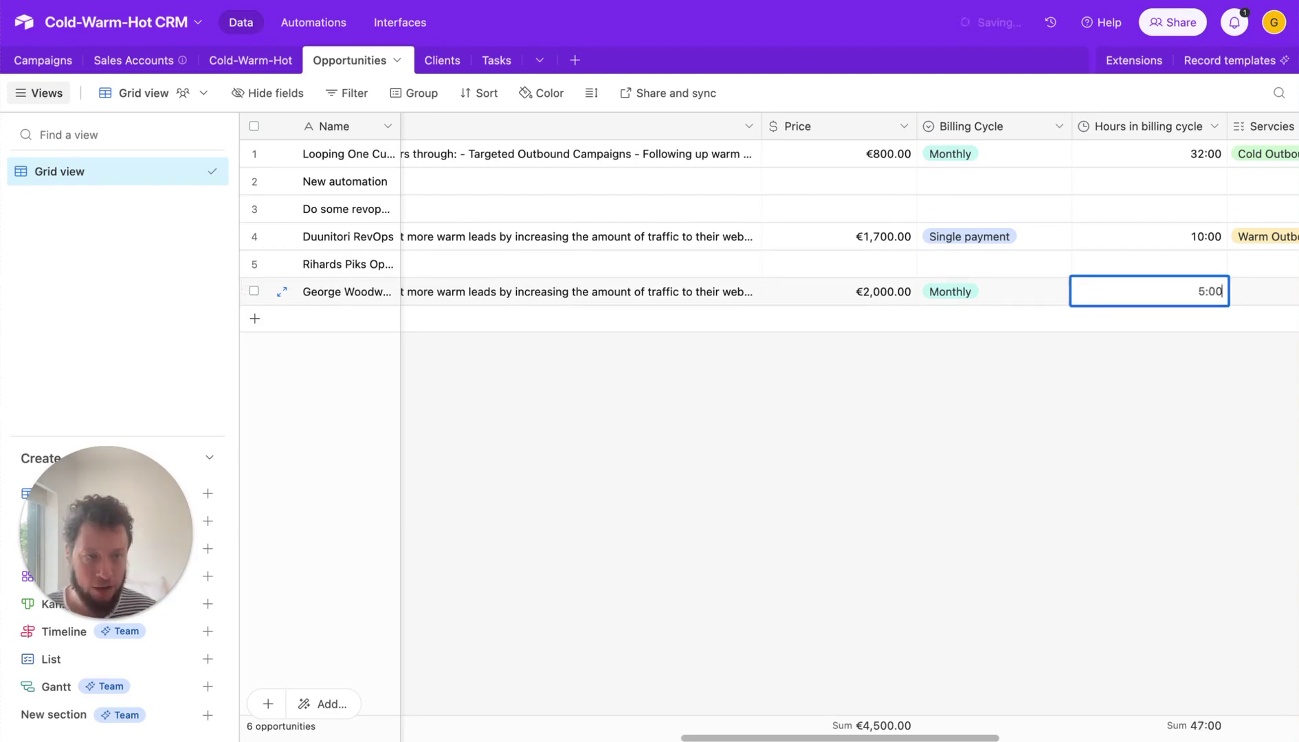
pyautogui.press('Tab')
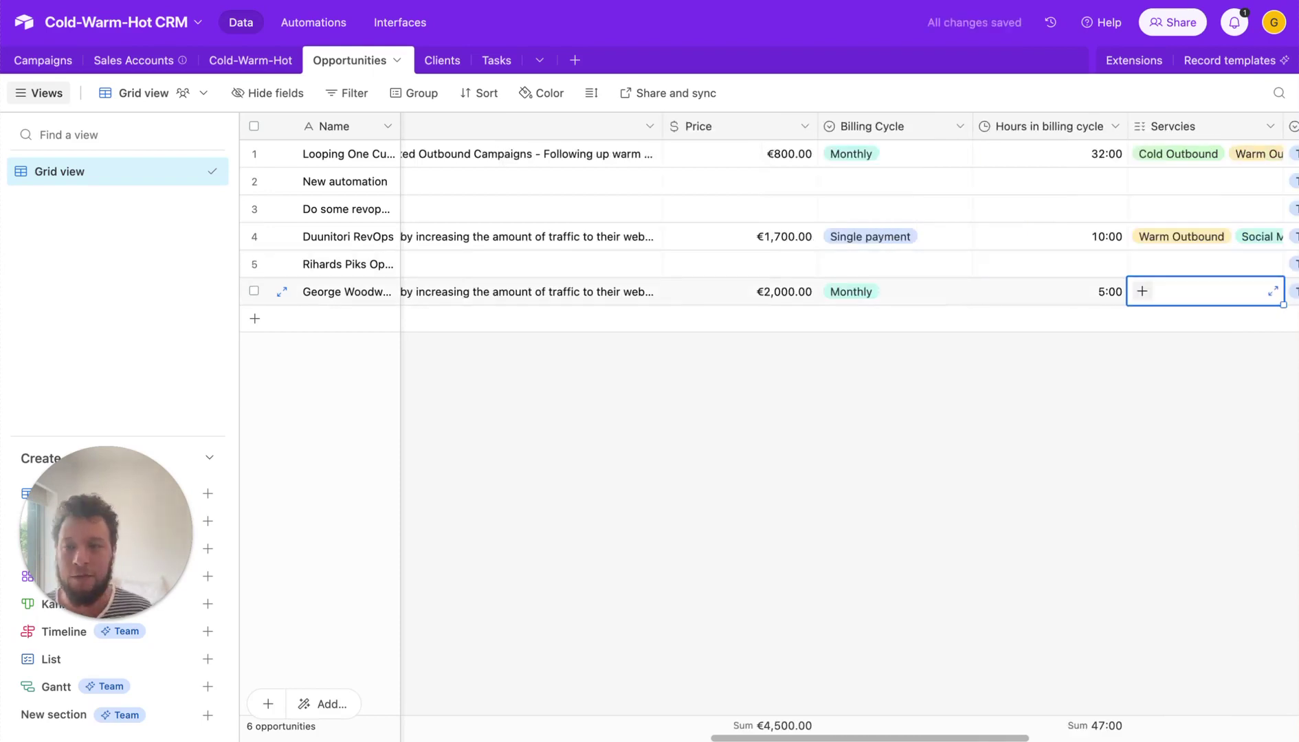
# - Link row 6's opportunity to the listed sales account
pyautogui.press('Tab')
pyautogui.press('Tab')
pyautogui.hotkey('shift', 'Tab')
pyautogui.hotkey('shift', 'Tab')
pyautogui.hotkey('shift', 'Tab')
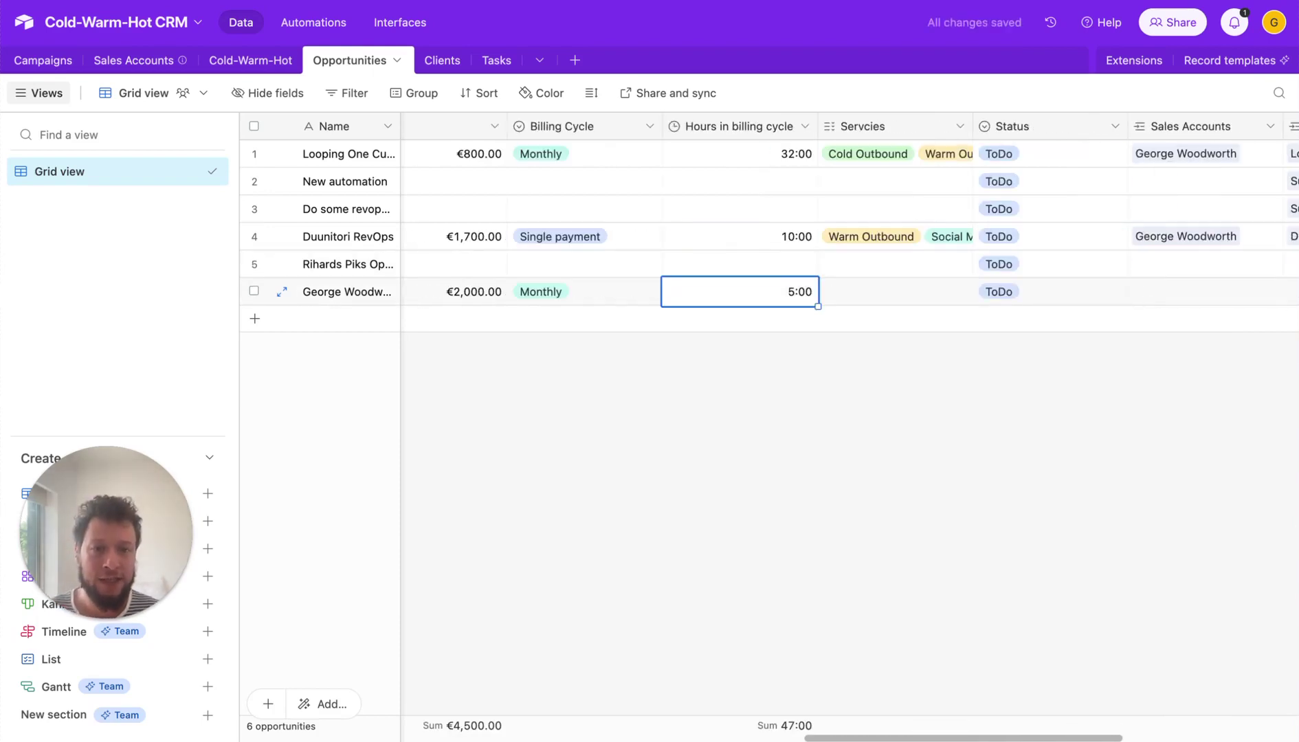
pyautogui.press('Tab')
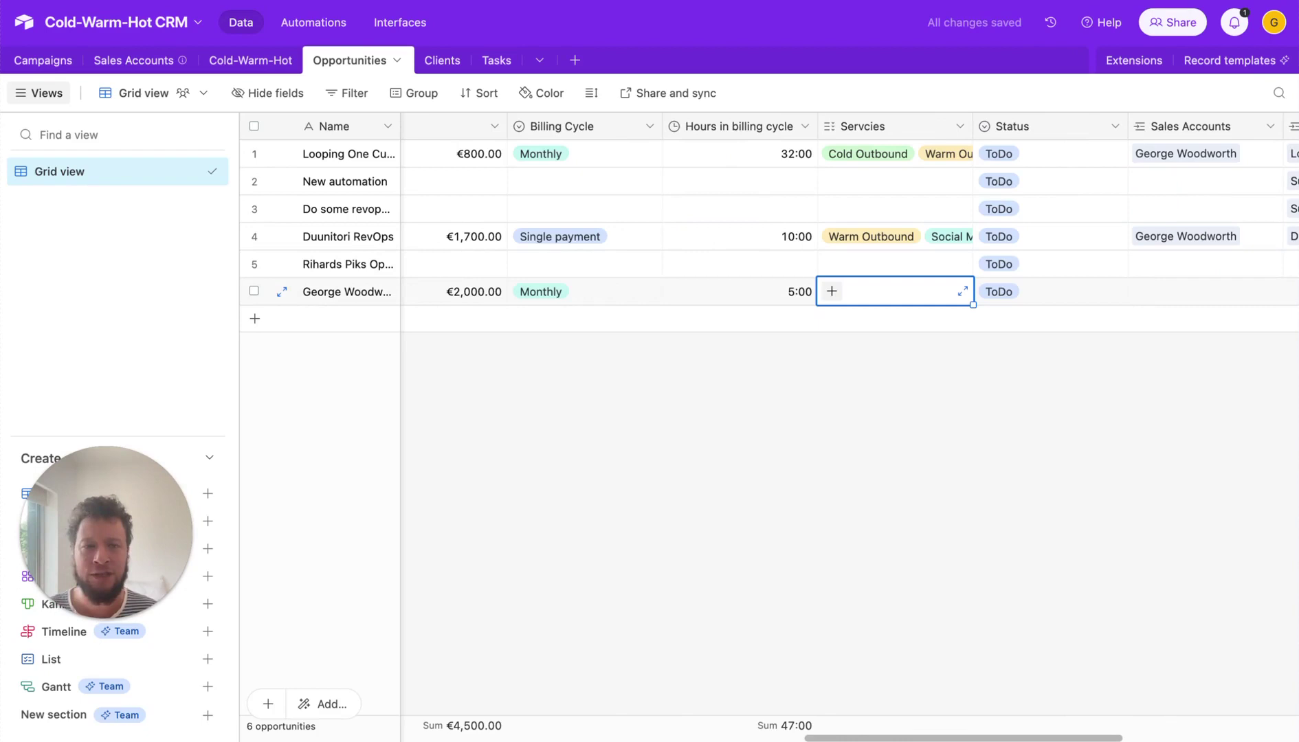
pyautogui.press('Tab')
pyautogui.press('Tab')
pyautogui.press('Tab')
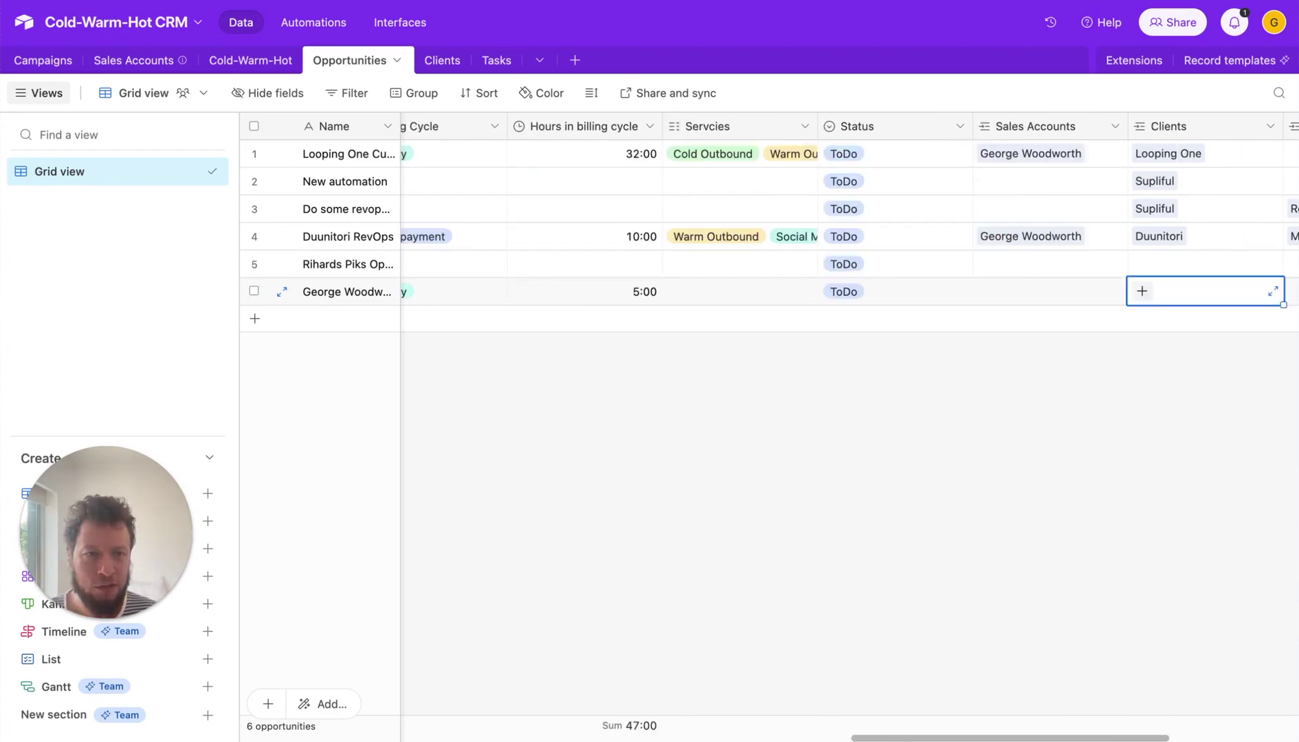
pyautogui.hotkey('shift', 'Tab')
pyautogui.hotkey('shift', 'Tab')
pyautogui.hotkey('shift', 'Tab')
pyautogui.press('Tab')
pyautogui.press('Tab')
pyautogui.press('Tab')
pyautogui.press('Tab')
pyautogui.hotkey('shift', 'Tab')
pyautogui.hotkey('shift', 'Tab')
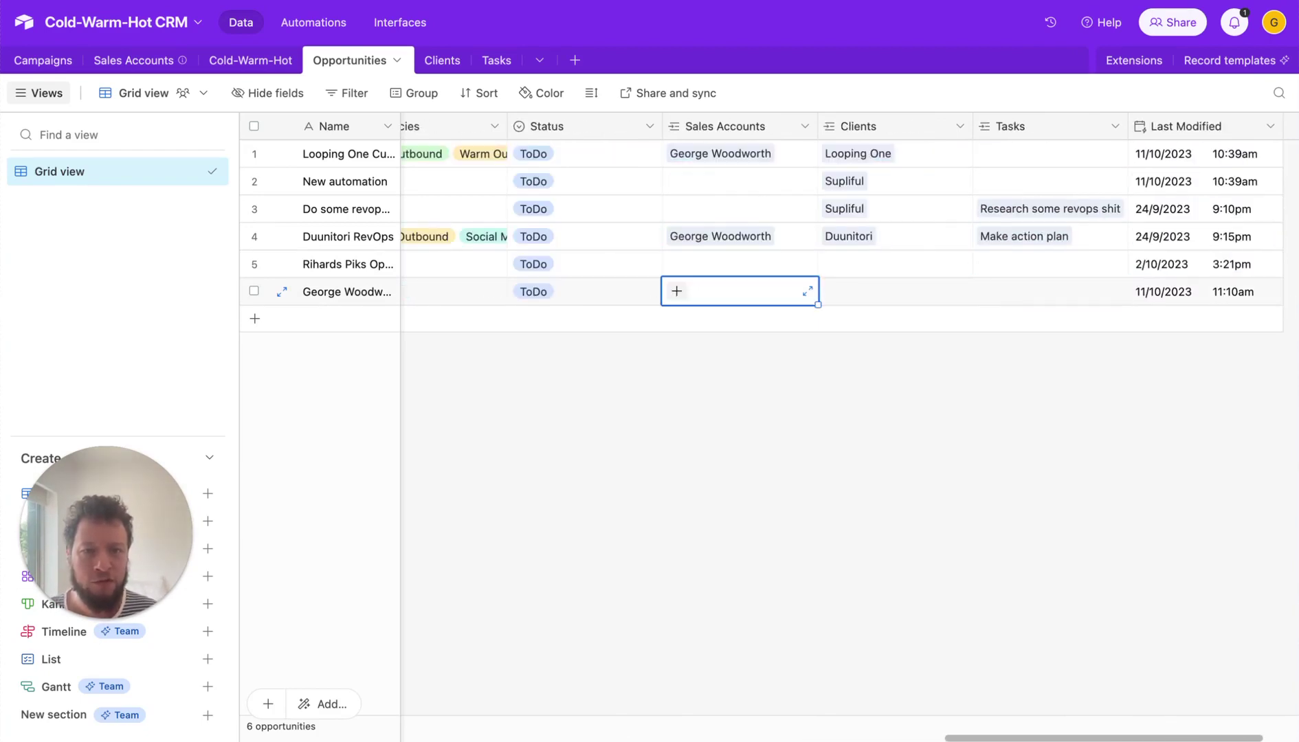
pyautogui.click(677, 292)
pyautogui.click(690, 169)
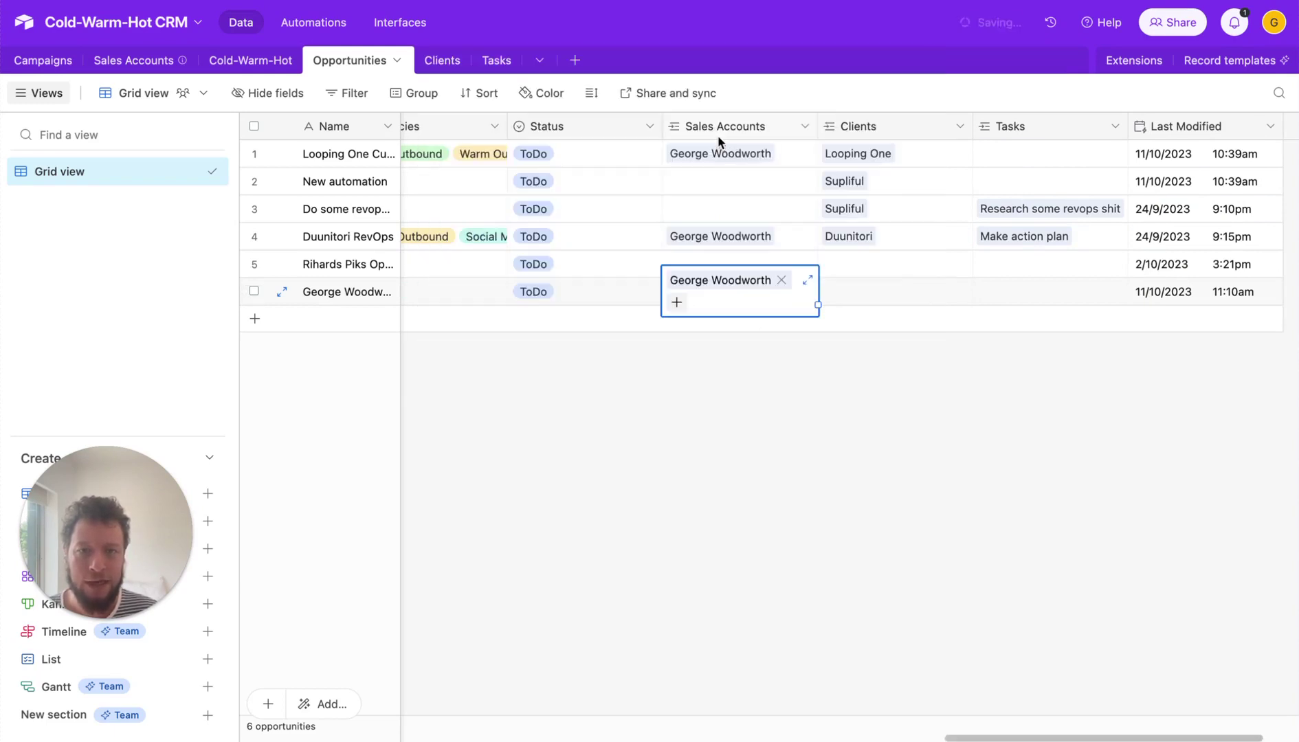
pyautogui.click(904, 374)
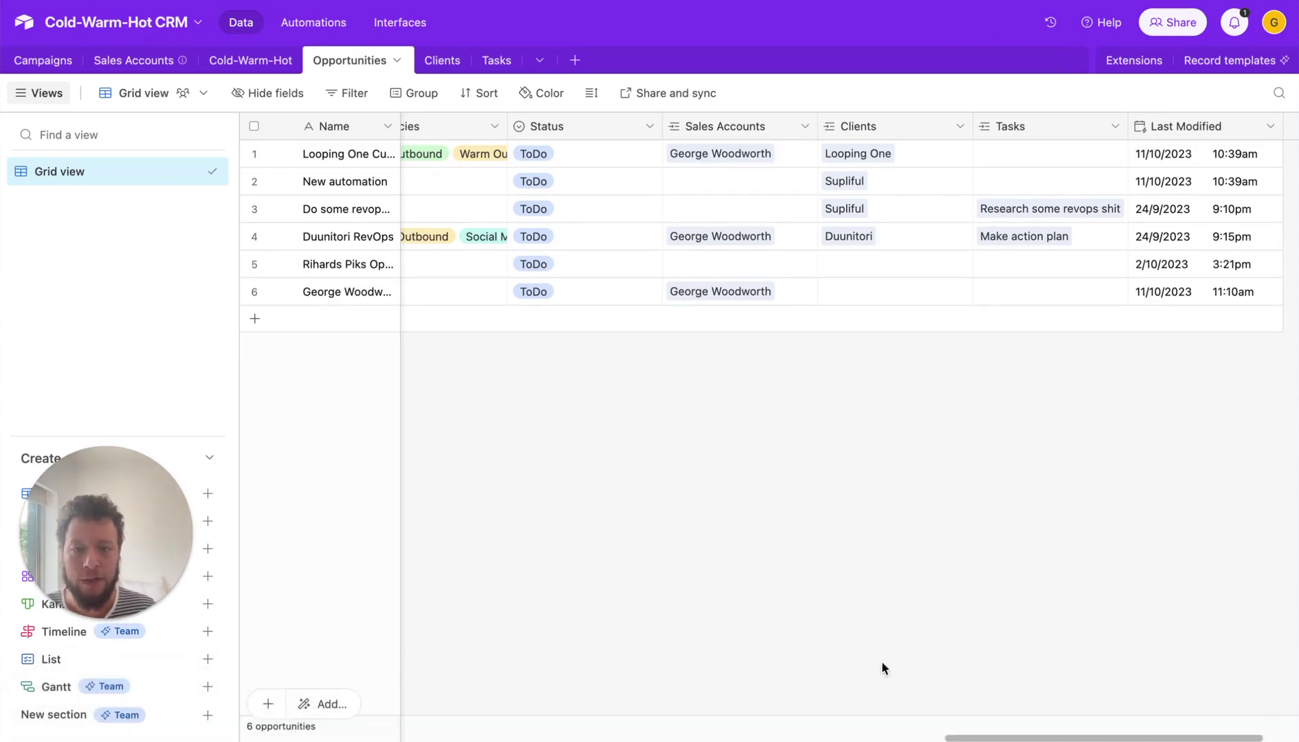
# - Change row 6's Status to Send to client and bring up the Make scenario
pyautogui.hscroll(-5, 888, 734)
pyautogui.moveTo(888, 734); pyautogui.dragTo(888, 690)
pyautogui.click(874, 297)
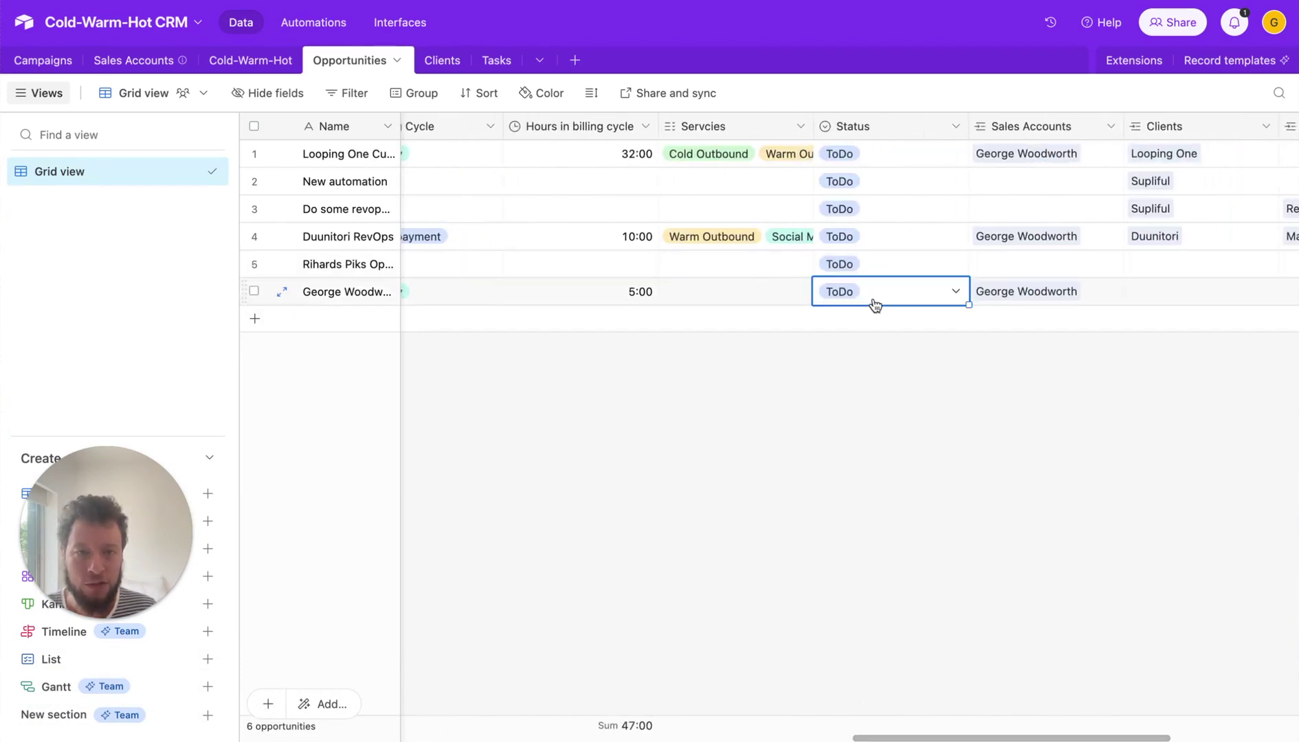
pyautogui.click(874, 297)
pyautogui.click(897, 415)
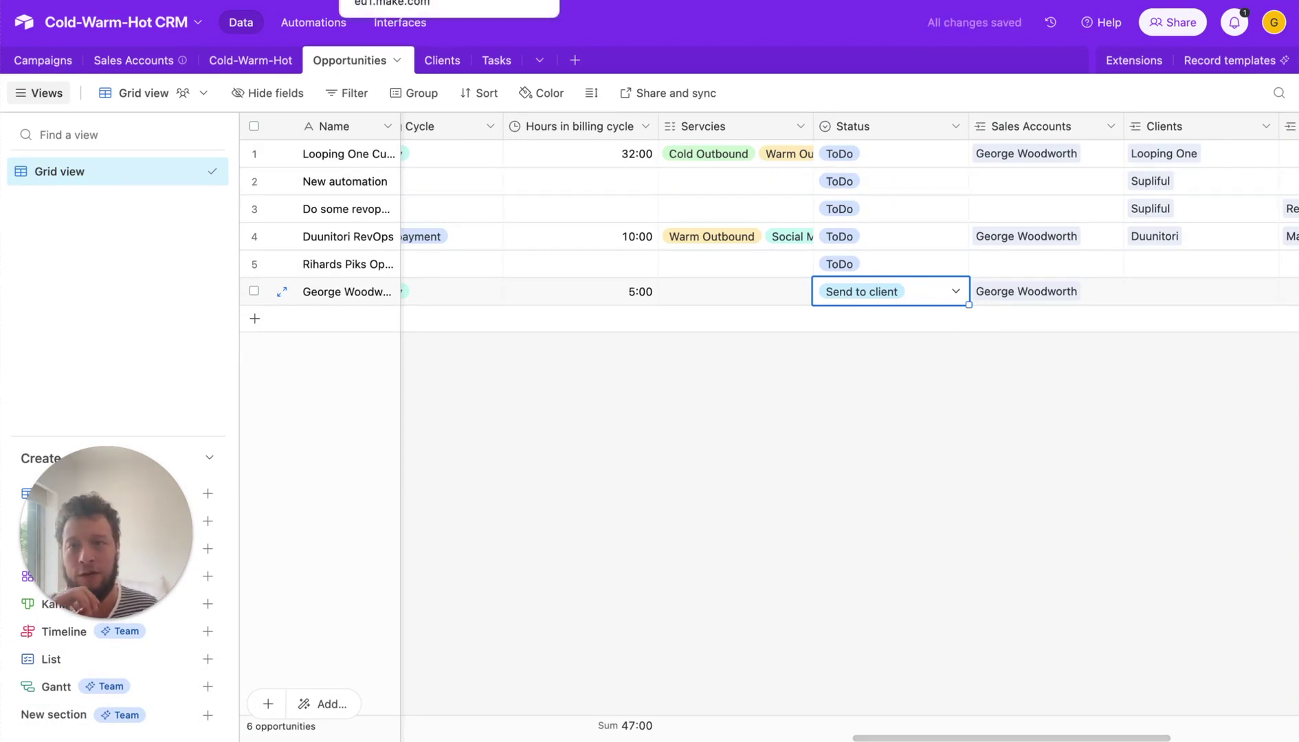
pyautogui.click(450, 1)
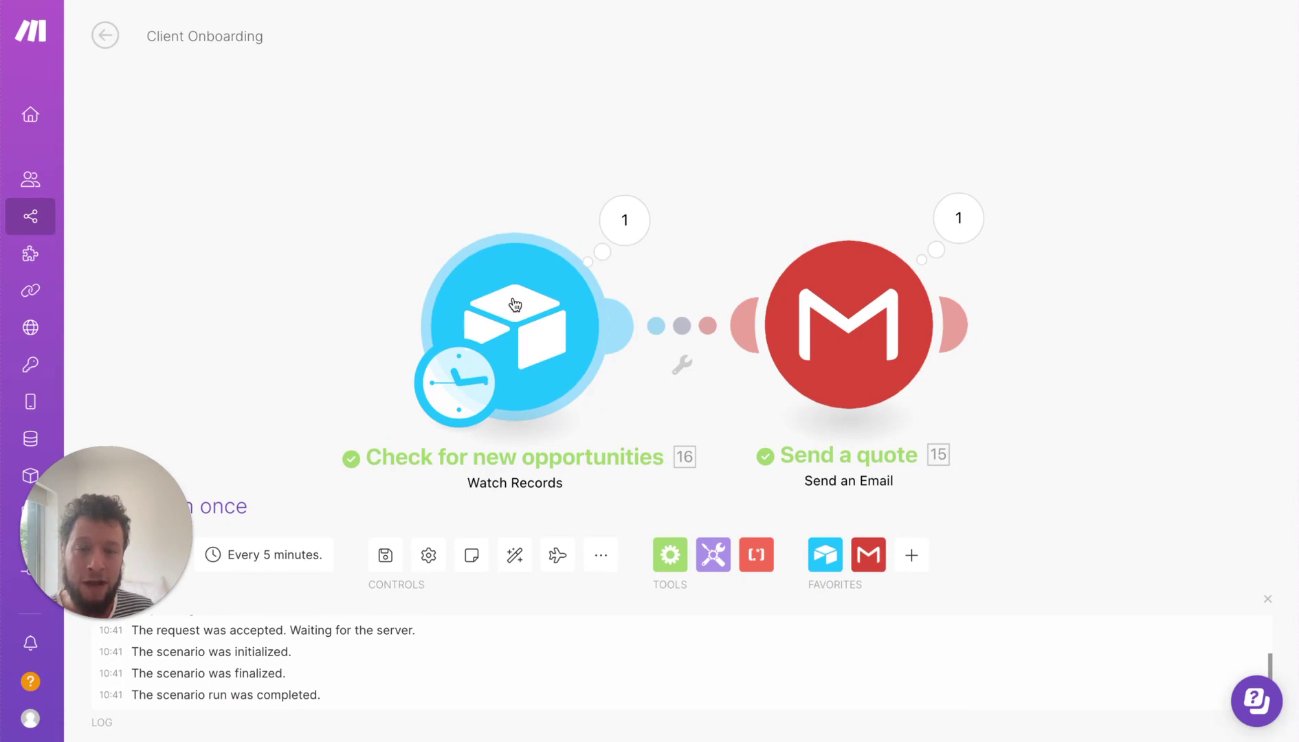
# - Review the Gmail module's recipient address and the Jotform quote link in the email body
pyautogui.click(863, 313)
pyautogui.click(1100, 250)
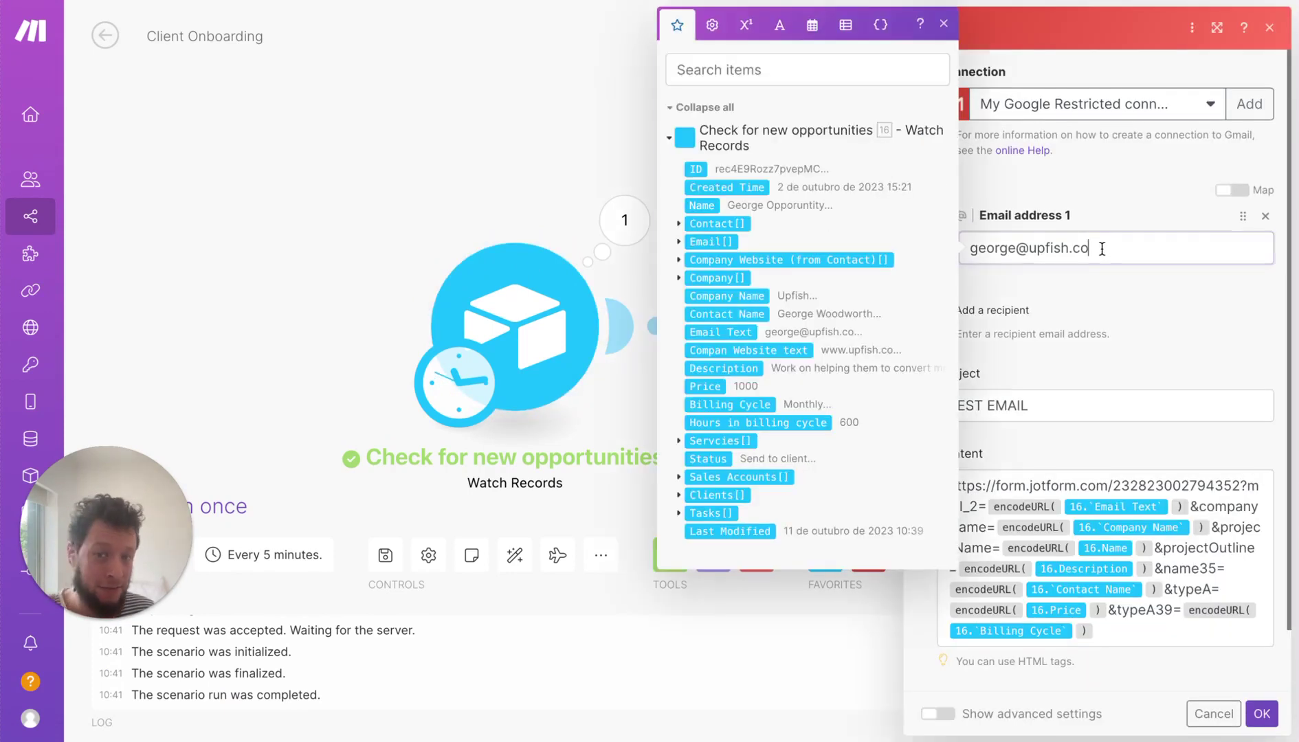
pyautogui.moveTo(1100, 250); pyautogui.dragTo(974, 252)
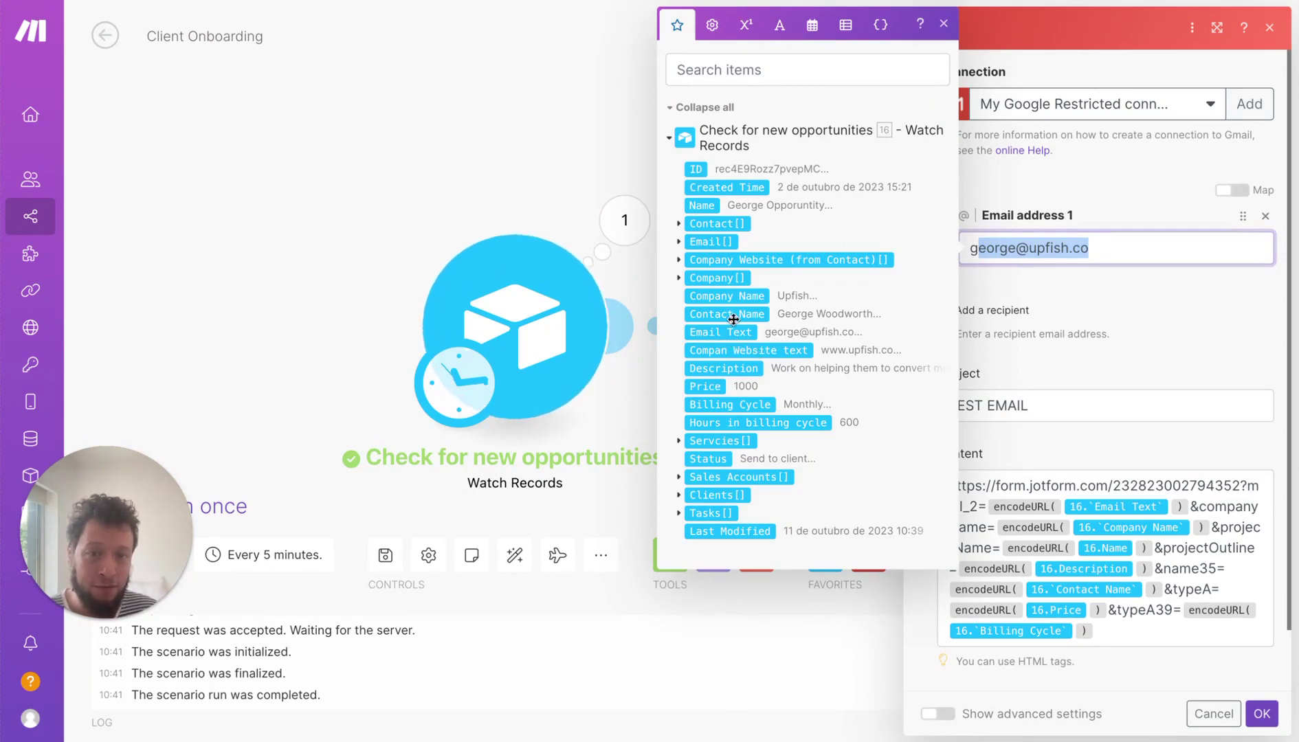
pyautogui.click(1127, 313)
pyautogui.scroll(-1, 1104, 329)
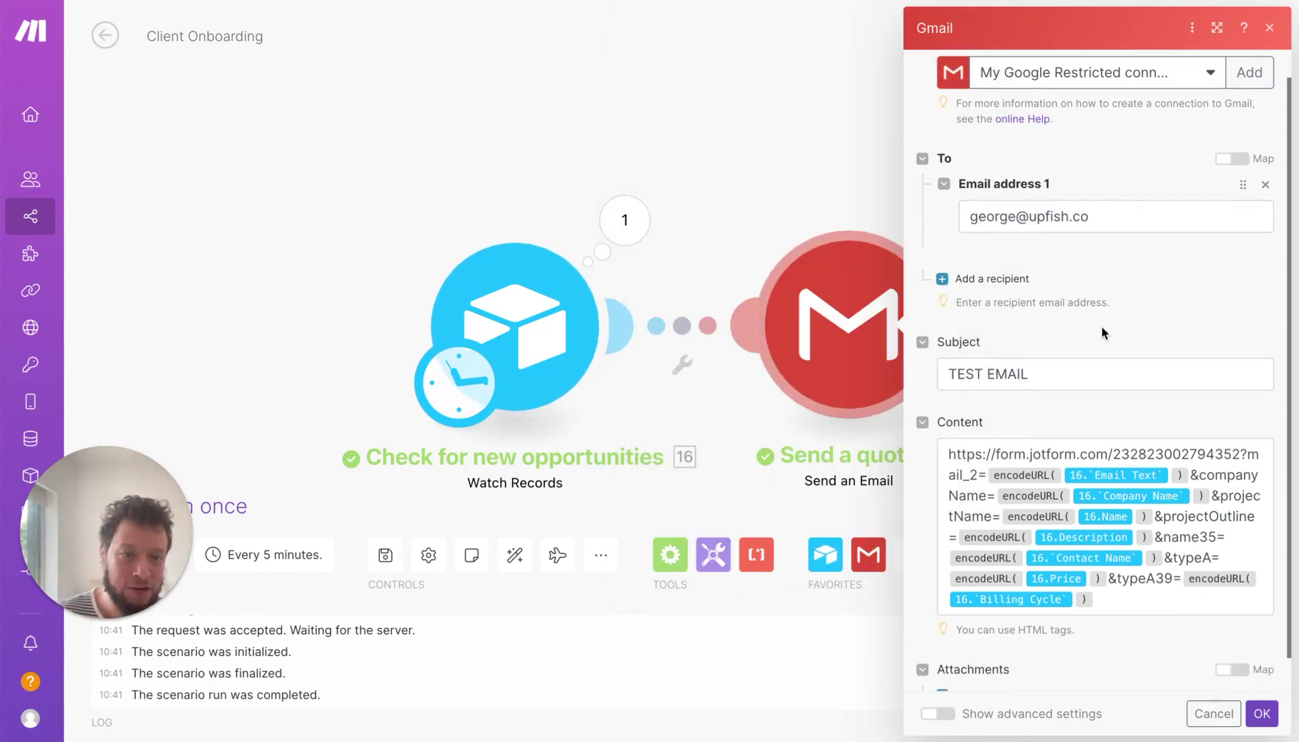
pyautogui.moveTo(948, 451); pyautogui.dragTo(1155, 605)
pyautogui.click(1153, 603)
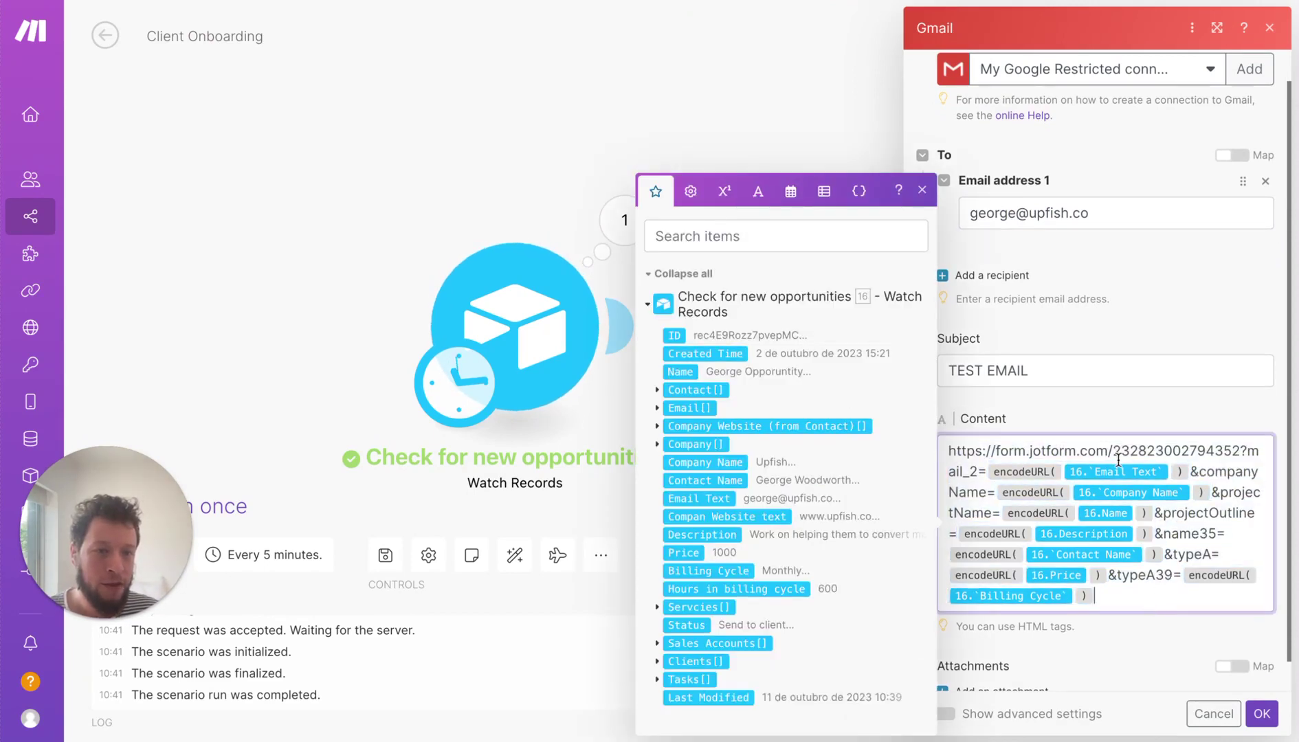
# - Scroll through the Marketing Quote Form's client, project, pricing, billing cycle and signature fields
pyautogui.moveTo(736, 4)
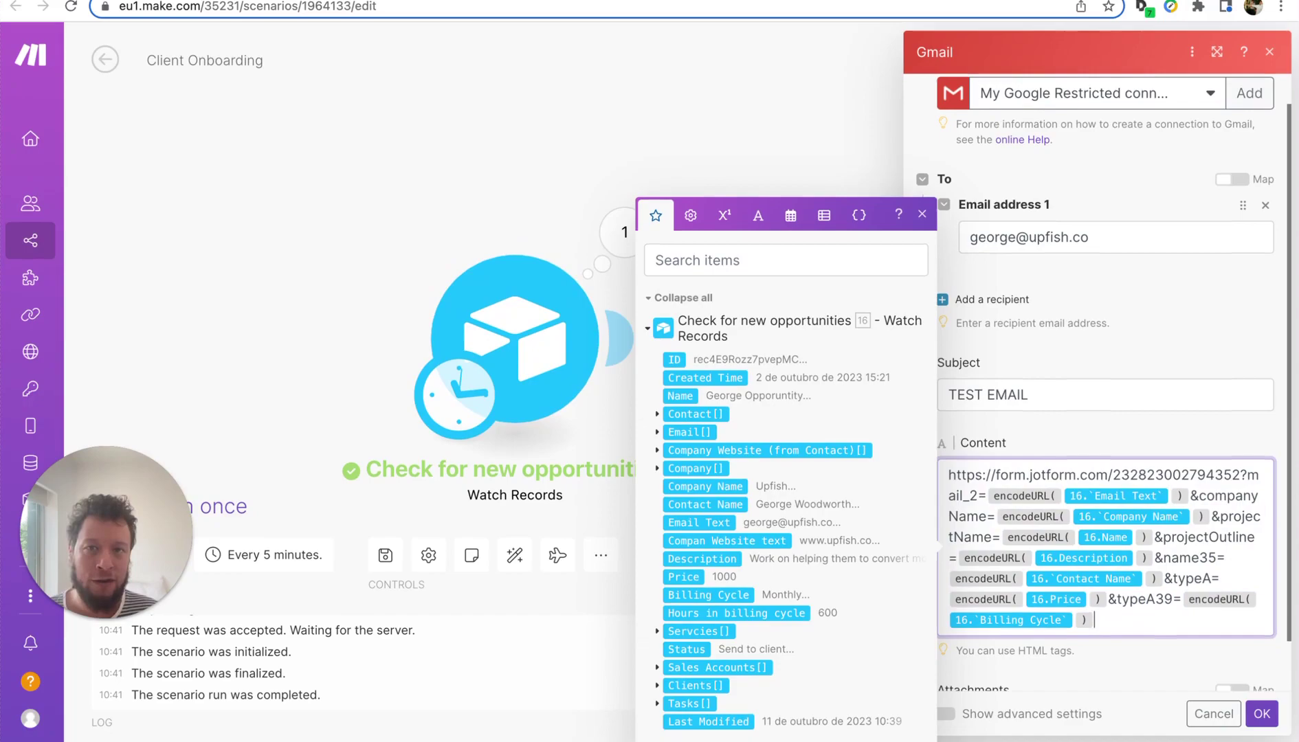
pyautogui.click(737, 3)
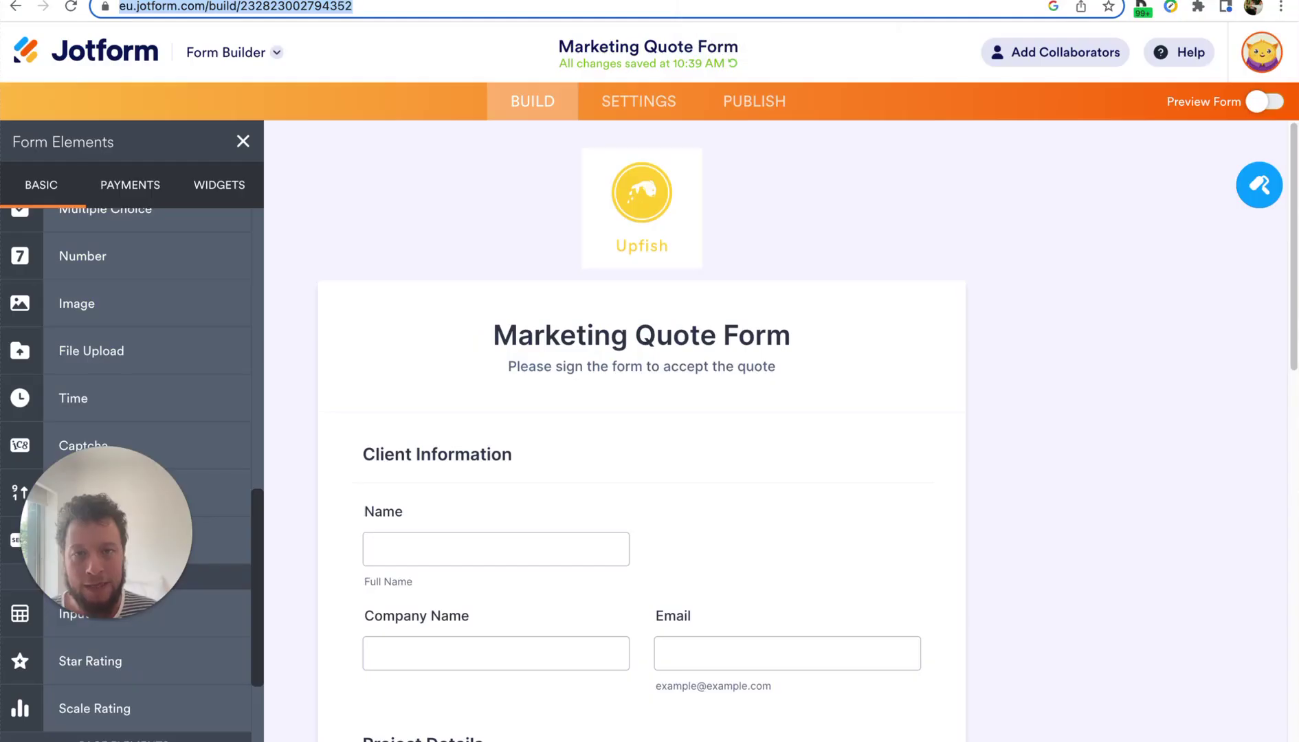
pyautogui.scroll(-3, 668, 310)
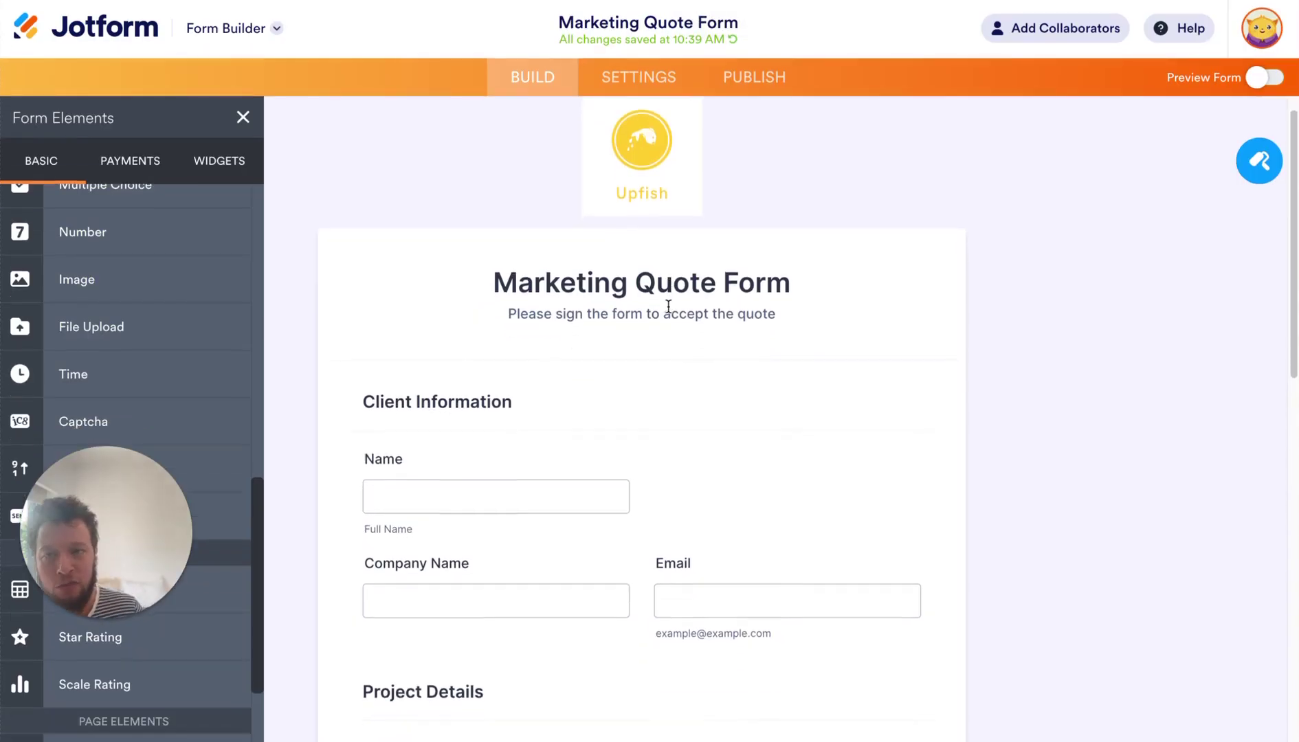
pyautogui.scroll(-3, 666, 310)
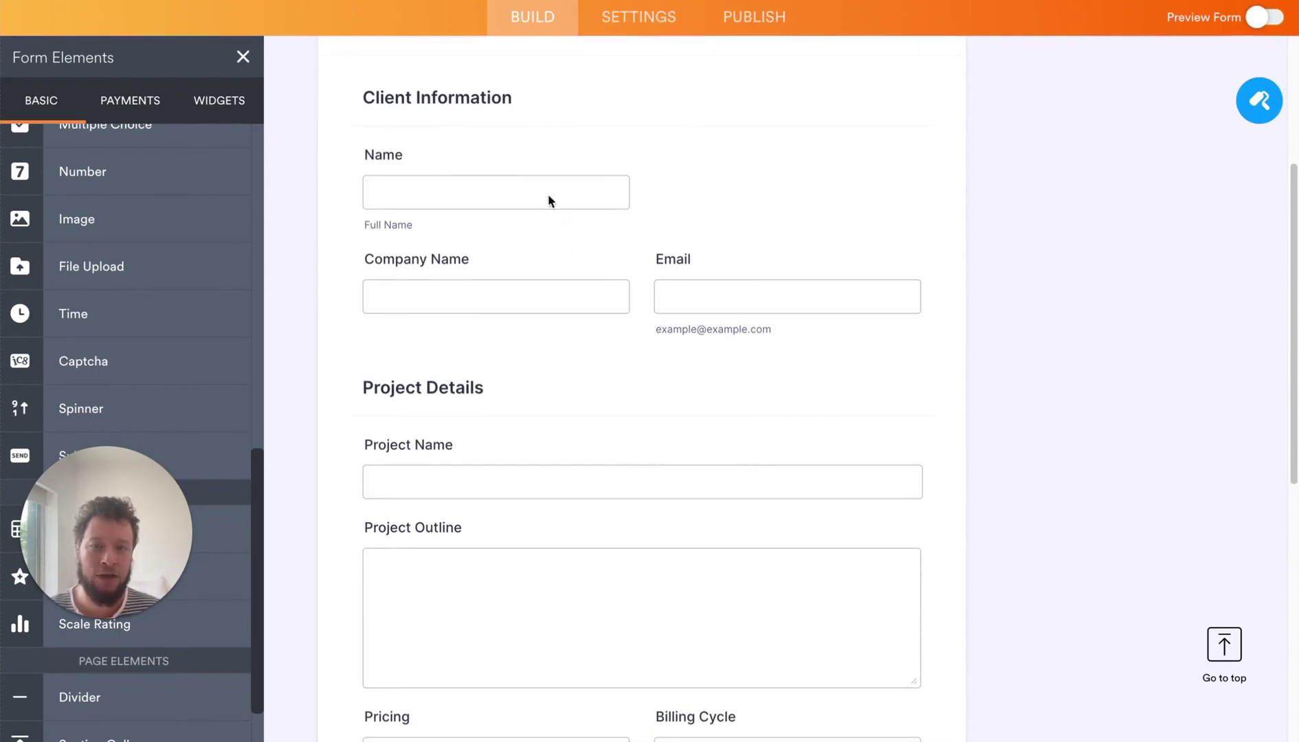
pyautogui.scroll(-5, 709, 287)
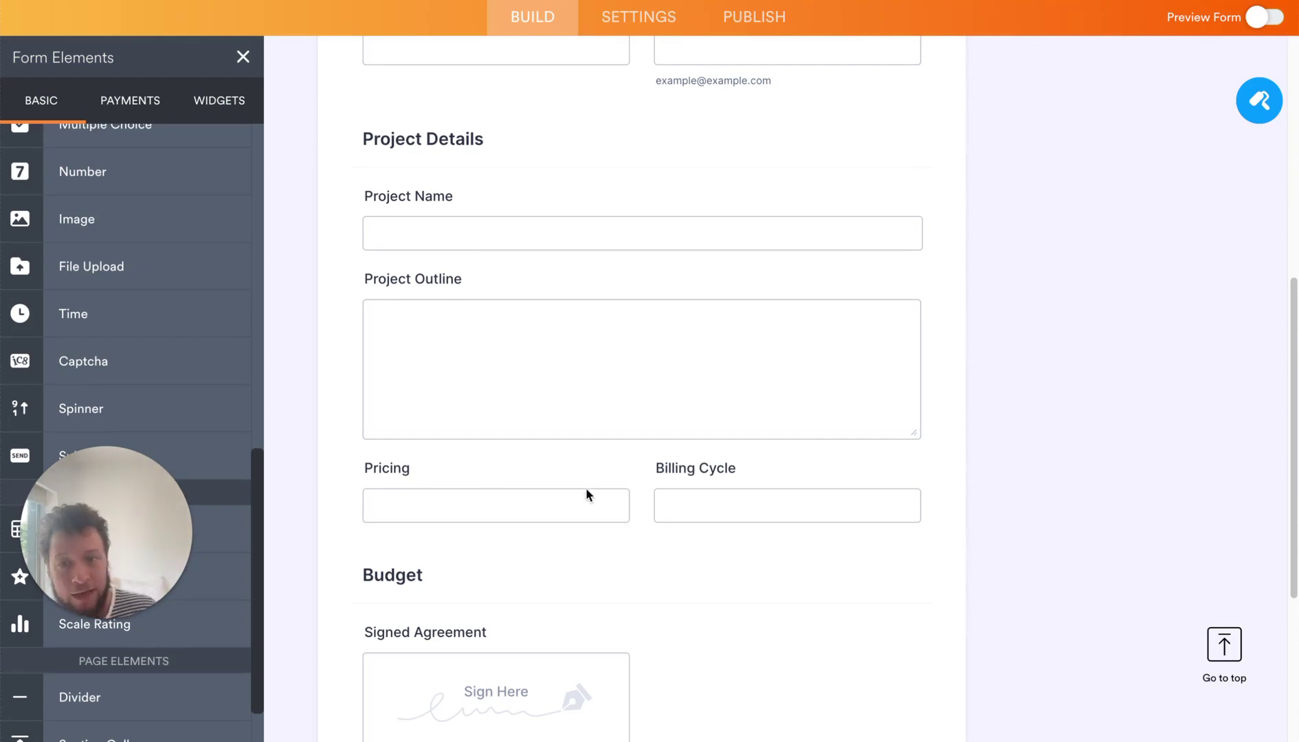
pyautogui.scroll(-5, 618, 505)
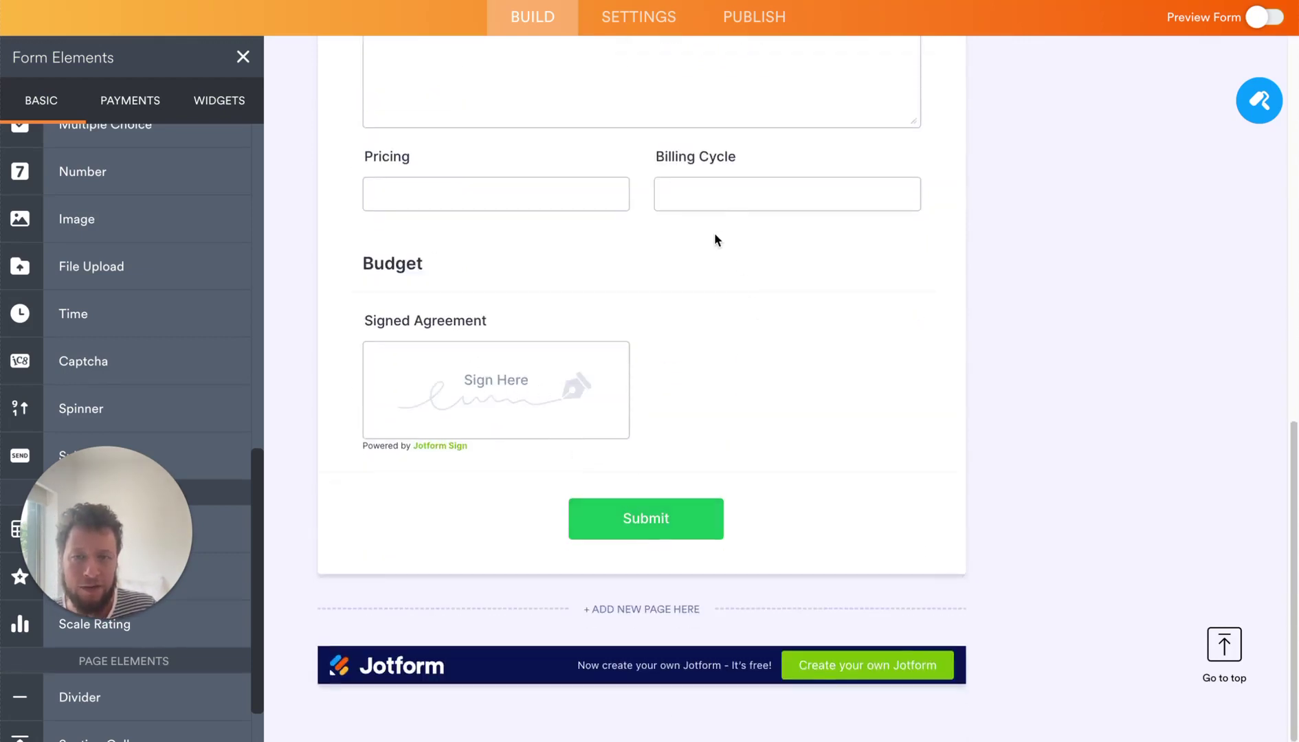
pyautogui.scroll(10, 715, 239)
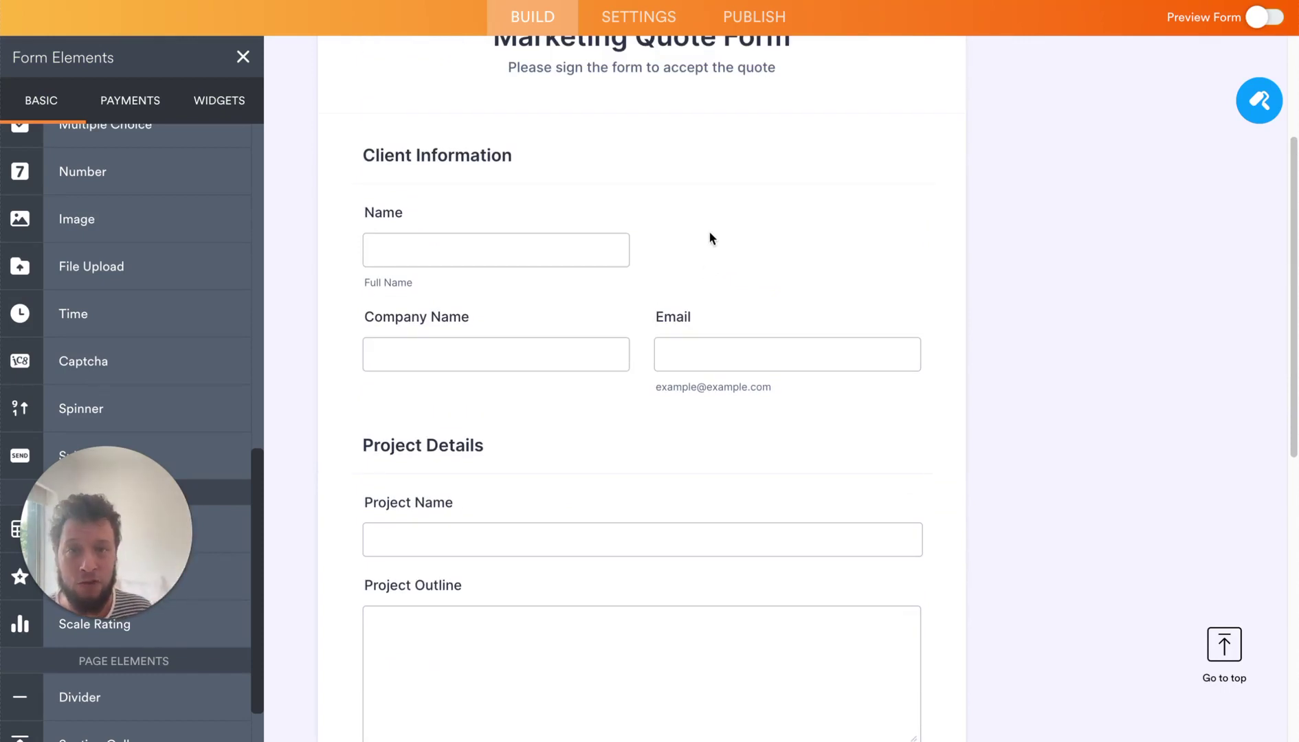
pyautogui.scroll(3, 646, 253)
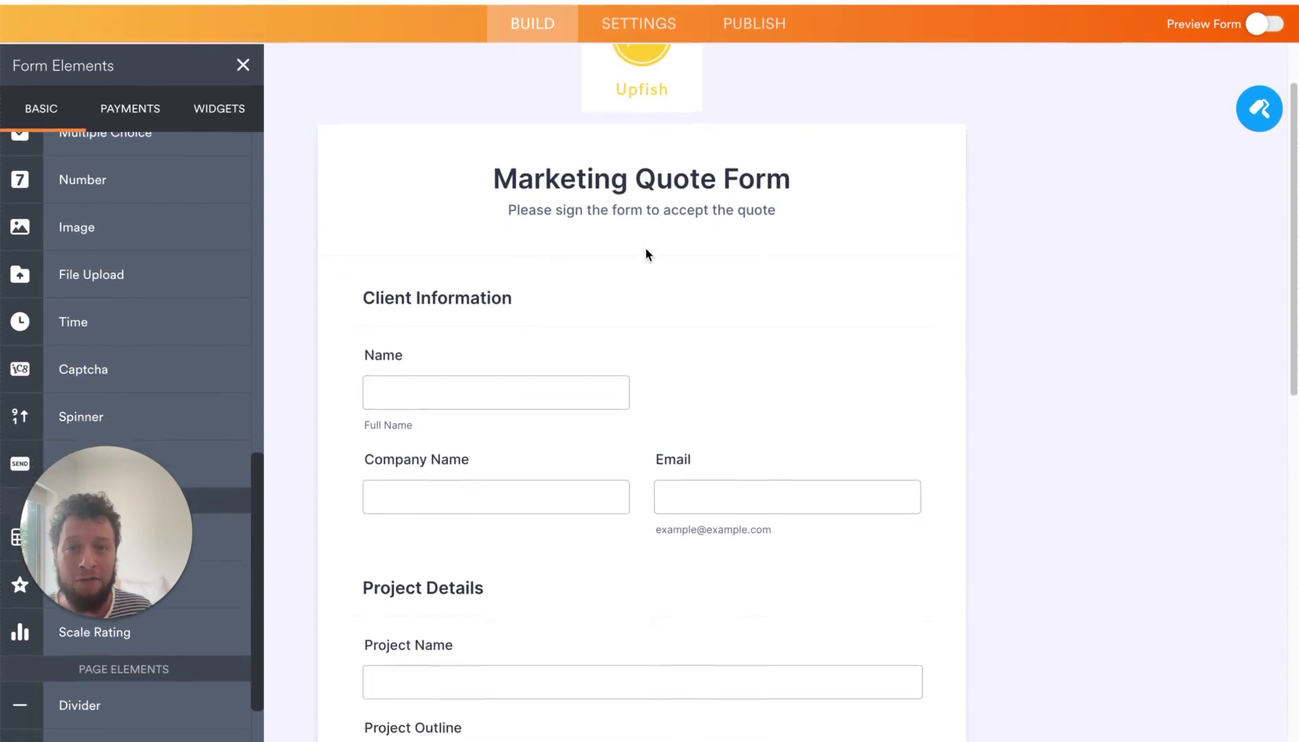
# - Enter Test in Name, Company Name, Email, Project Name, Project Outline and Pricing
pyautogui.scroll(-2, 619, 237)
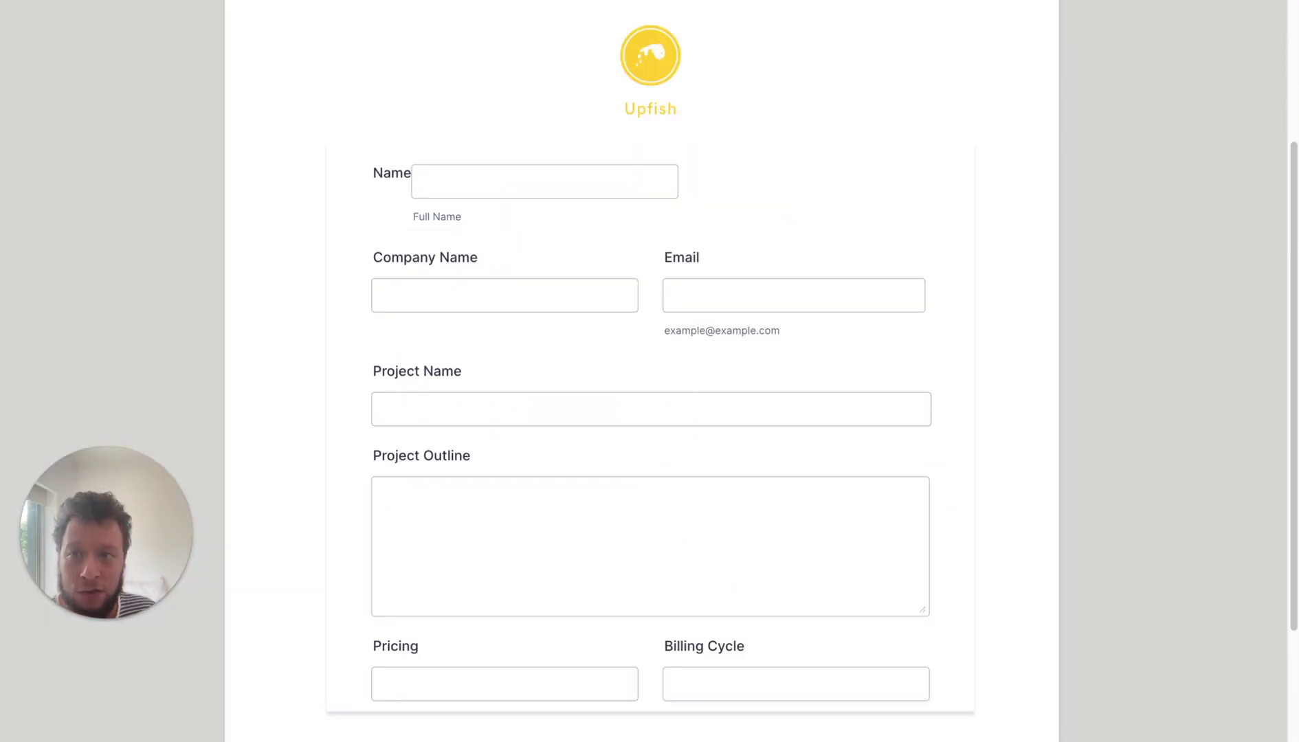
pyautogui.scroll(3, 309, 79)
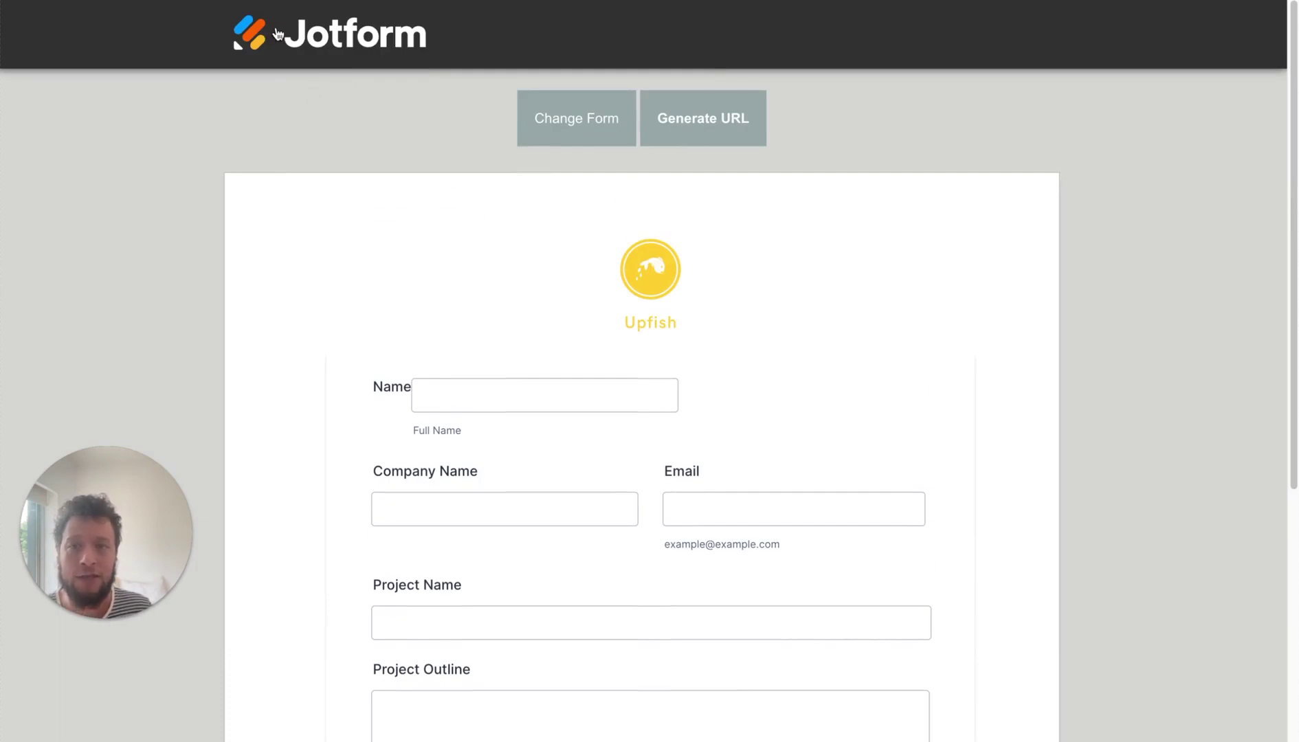
pyautogui.scroll(-2, 389, 172)
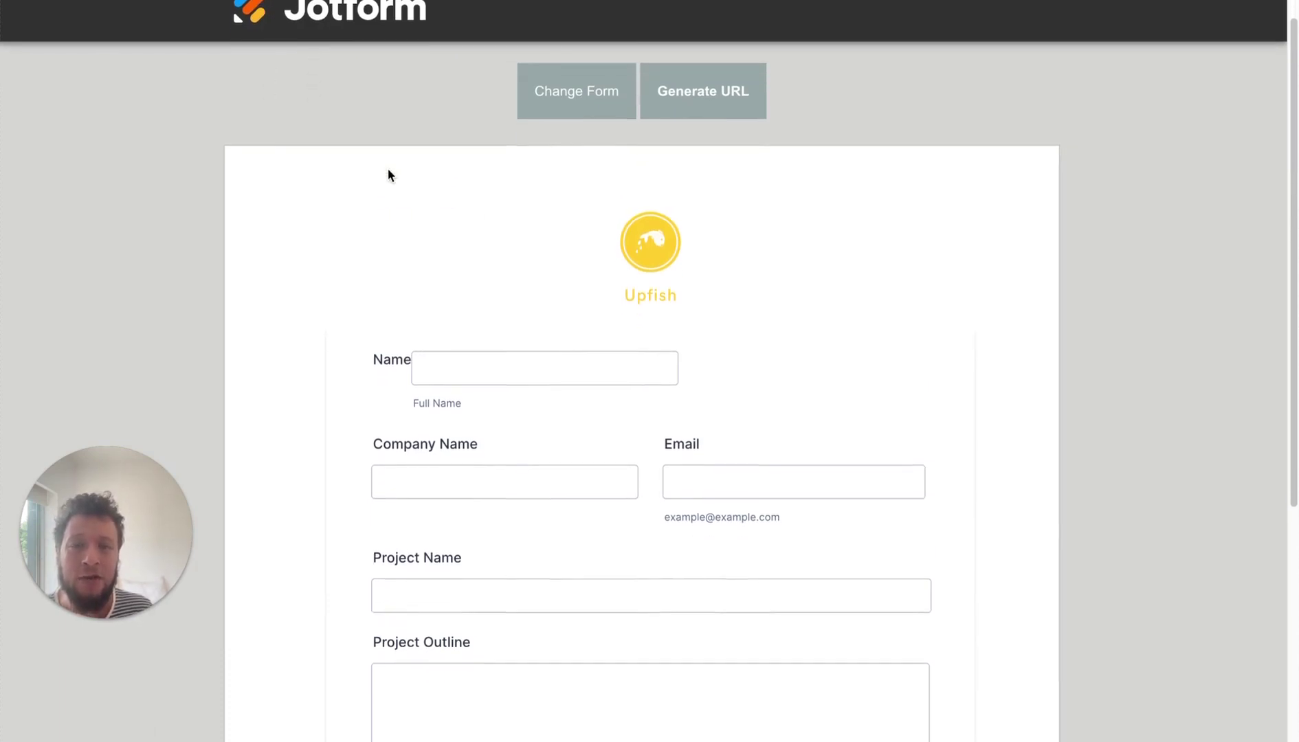
pyautogui.scroll(2, 507, 88)
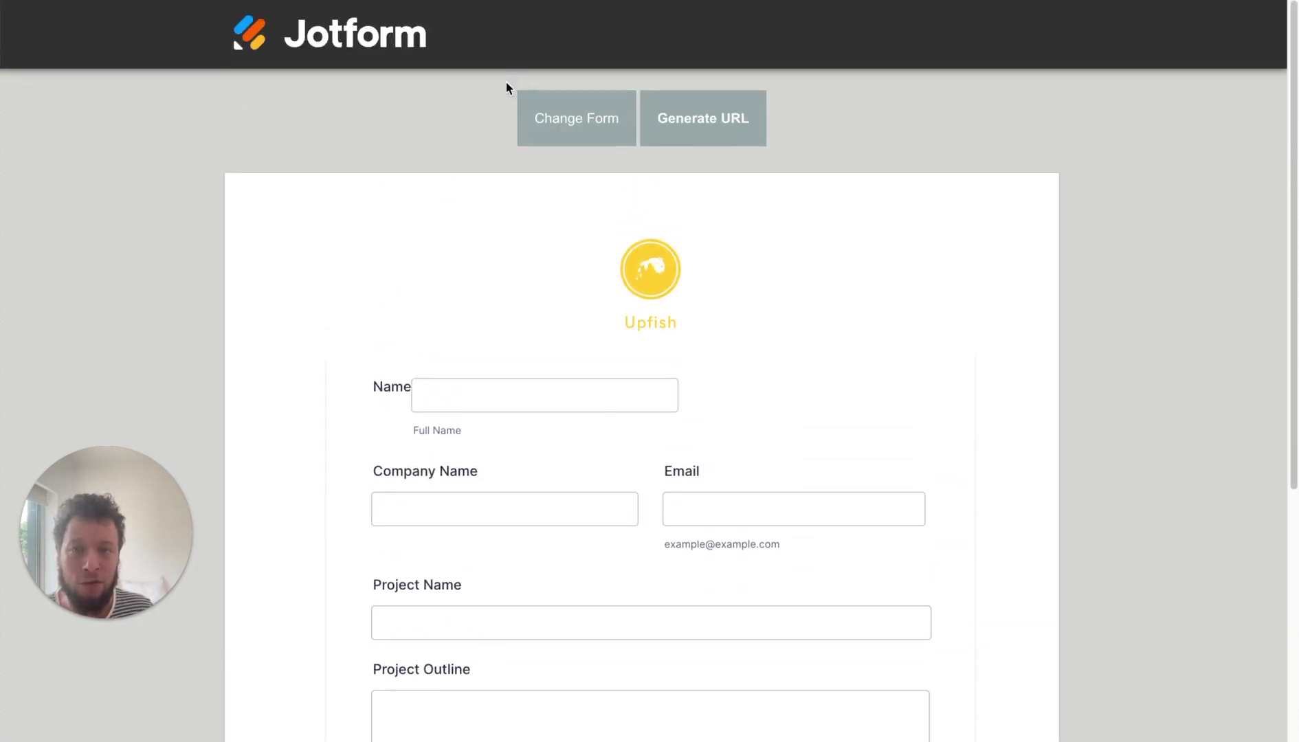
pyautogui.scroll(-4, 496, 188)
pyautogui.click(510, 120)
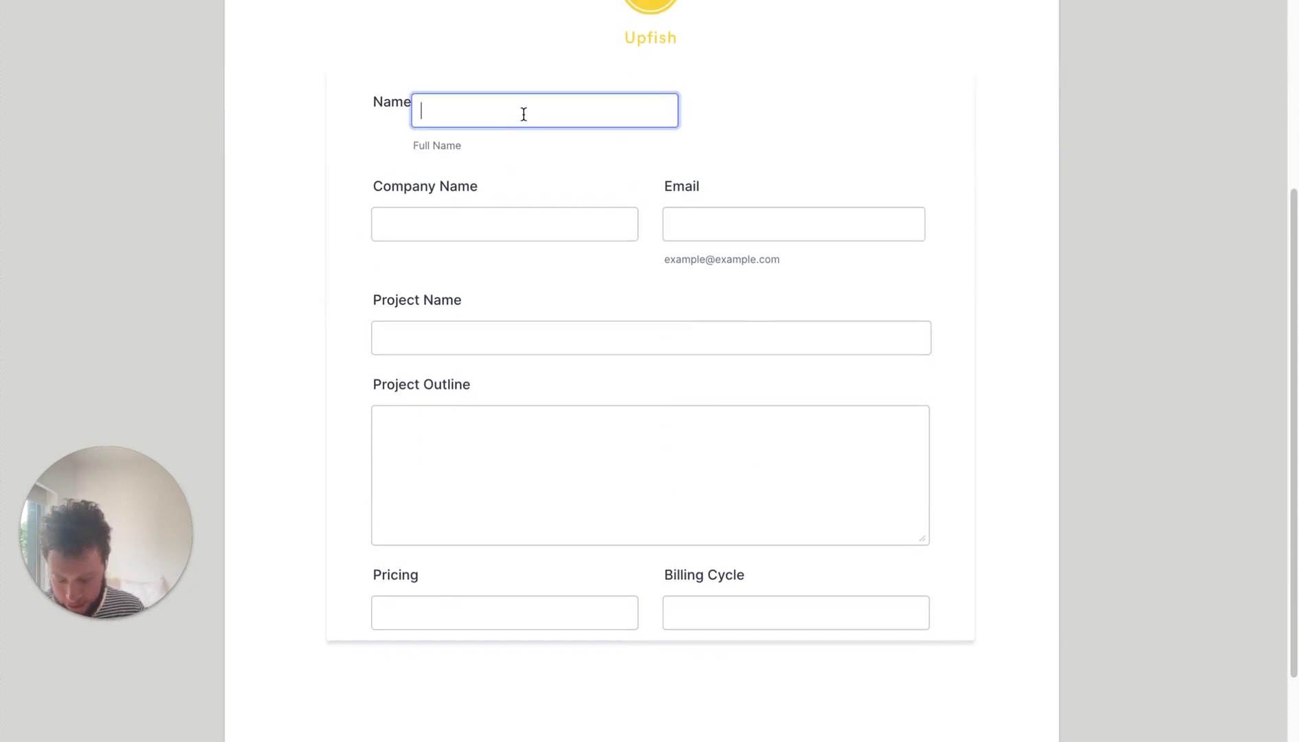
pyautogui.write('Test')
pyautogui.press('Tab')
pyautogui.write('Test')
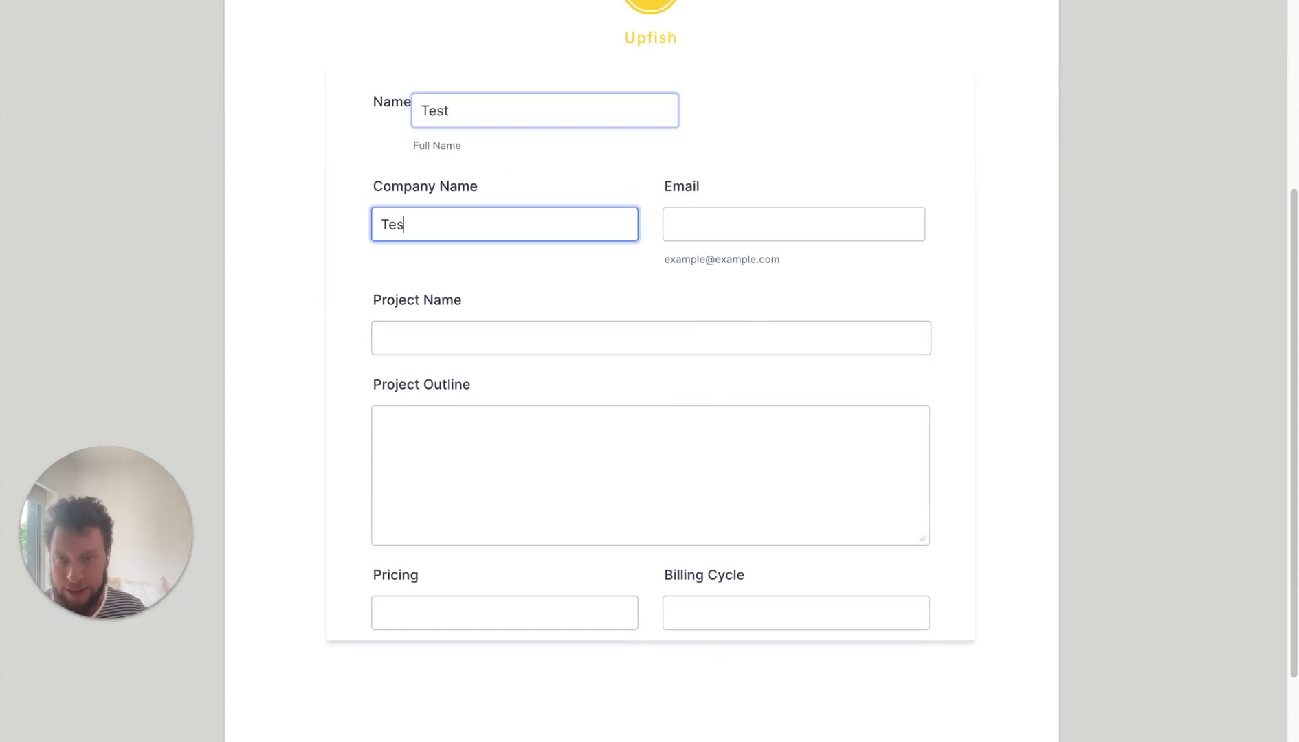
pyautogui.press('Tab')
pyautogui.write('Test')
pyautogui.press('Tab')
pyautogui.write('Test')
pyautogui.press('Tab')
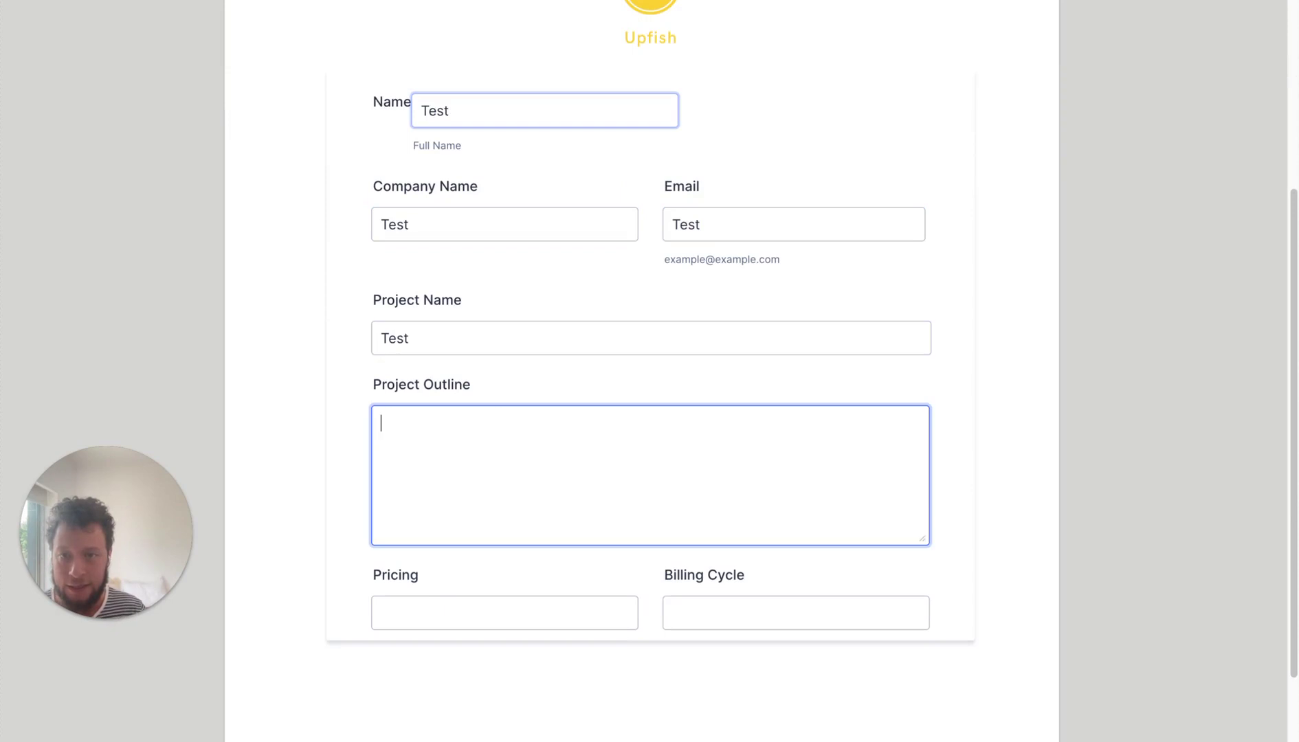
pyautogui.write('Test')
pyautogui.press('Tab')
pyautogui.scroll(-2, 936, 372)
pyautogui.write('Test')
pyautogui.press('Tab')
pyautogui.write('Test')
pyautogui.scroll(5, 935, 371)
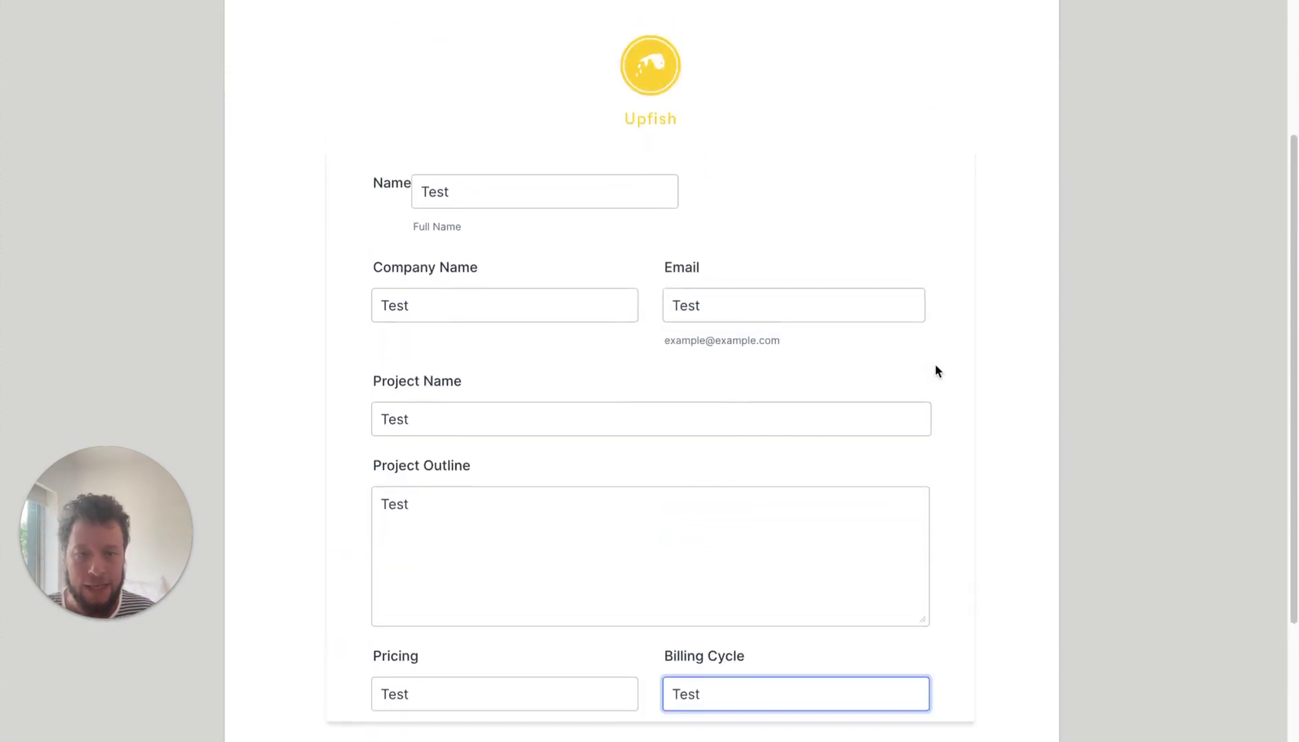
# - Generate the prefilled quote URL and inspect its parameter names, such as mail_2, in the Full URL
pyautogui.click(747, 142)
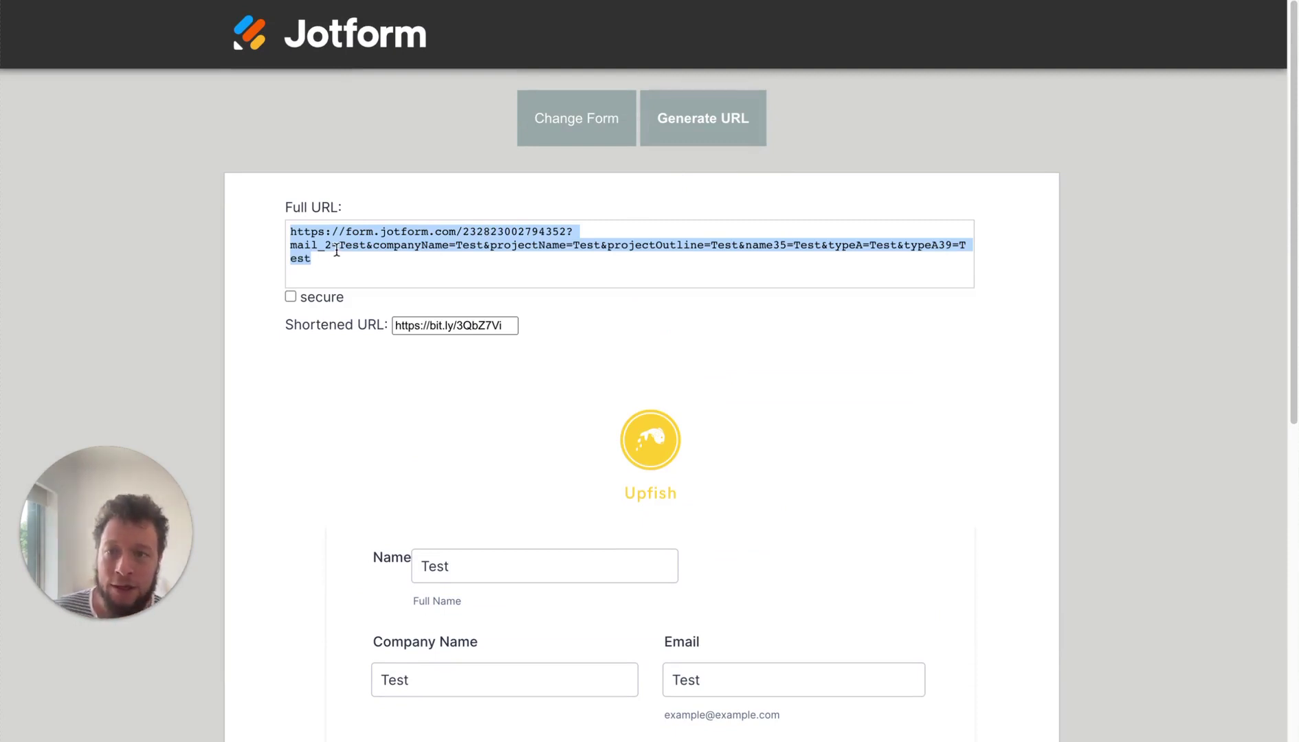
pyautogui.click(354, 235)
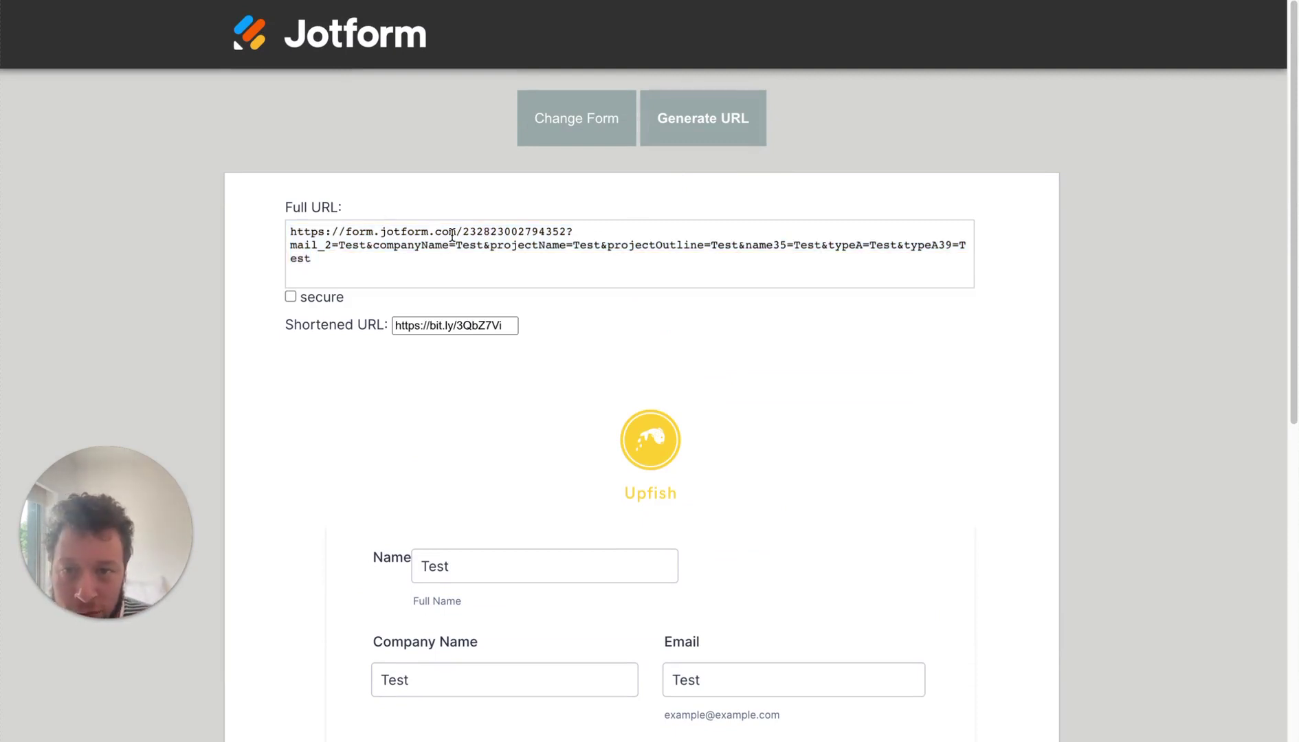
pyautogui.moveTo(480, 231); pyautogui.dragTo(559, 232)
pyautogui.hotkey('ctrl', 'a')
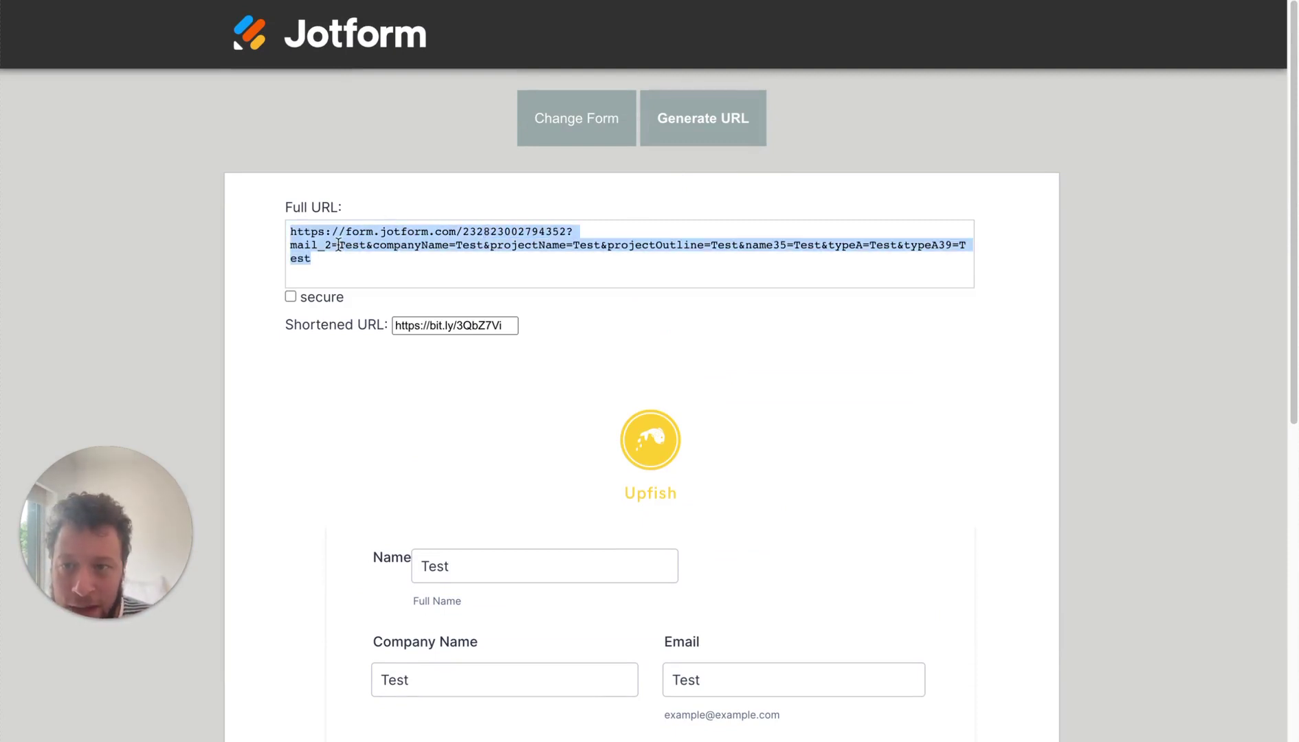
pyautogui.click(319, 249)
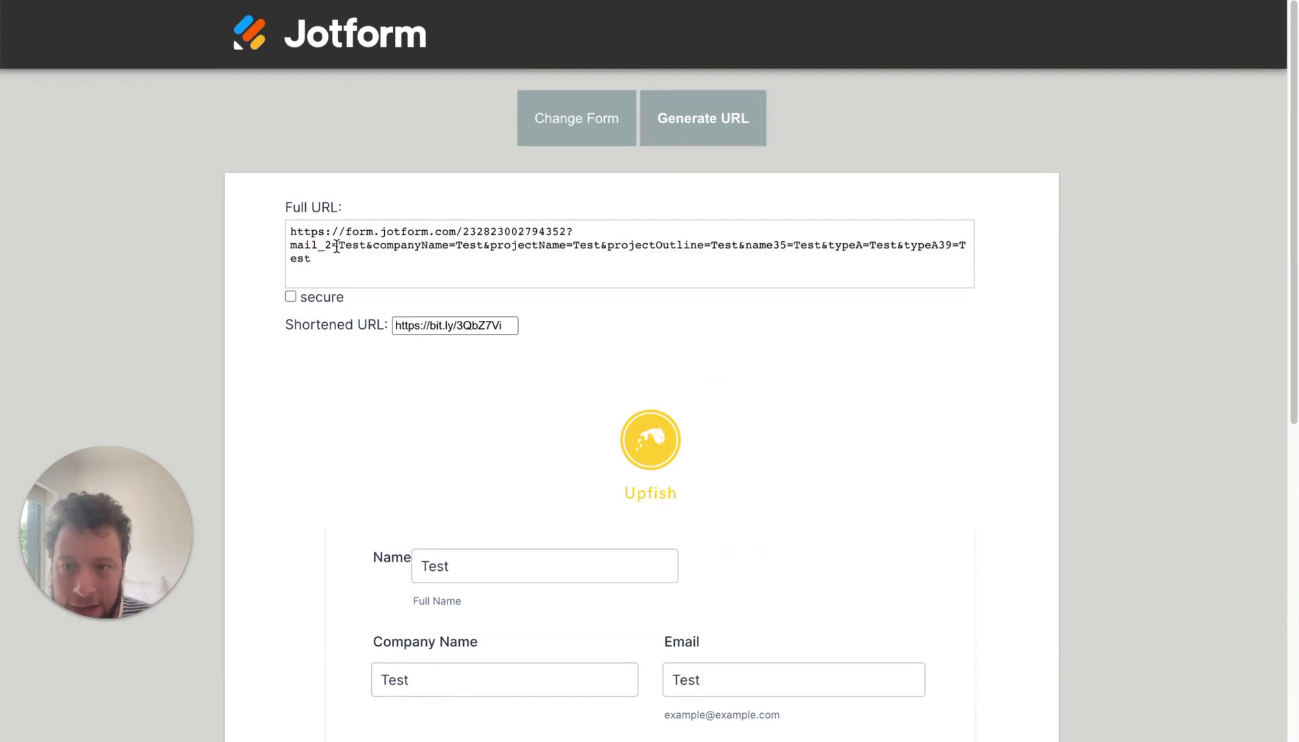
pyautogui.doubleClick(351, 246)
pyautogui.hotkey('ctrl', 'a')
pyautogui.click(565, 248)
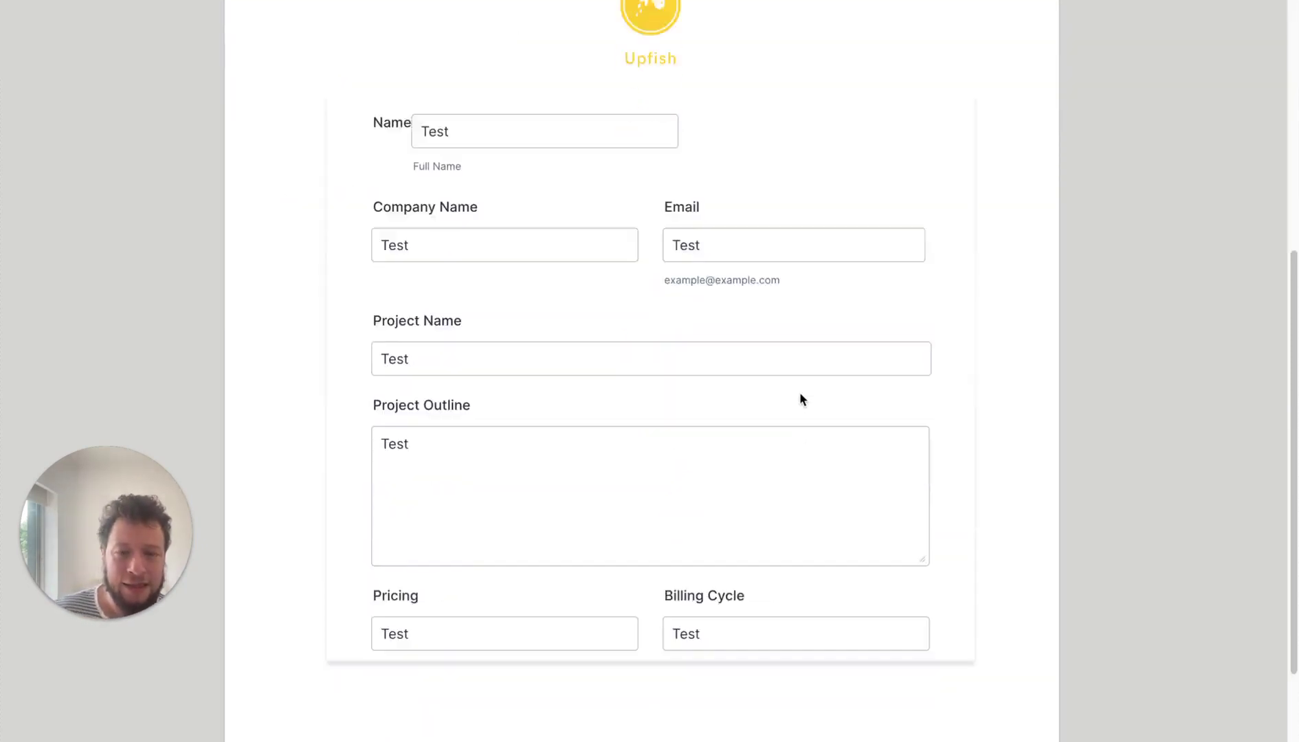
pyautogui.scroll(-10, 800, 392)
pyautogui.scroll(5, 781, 340)
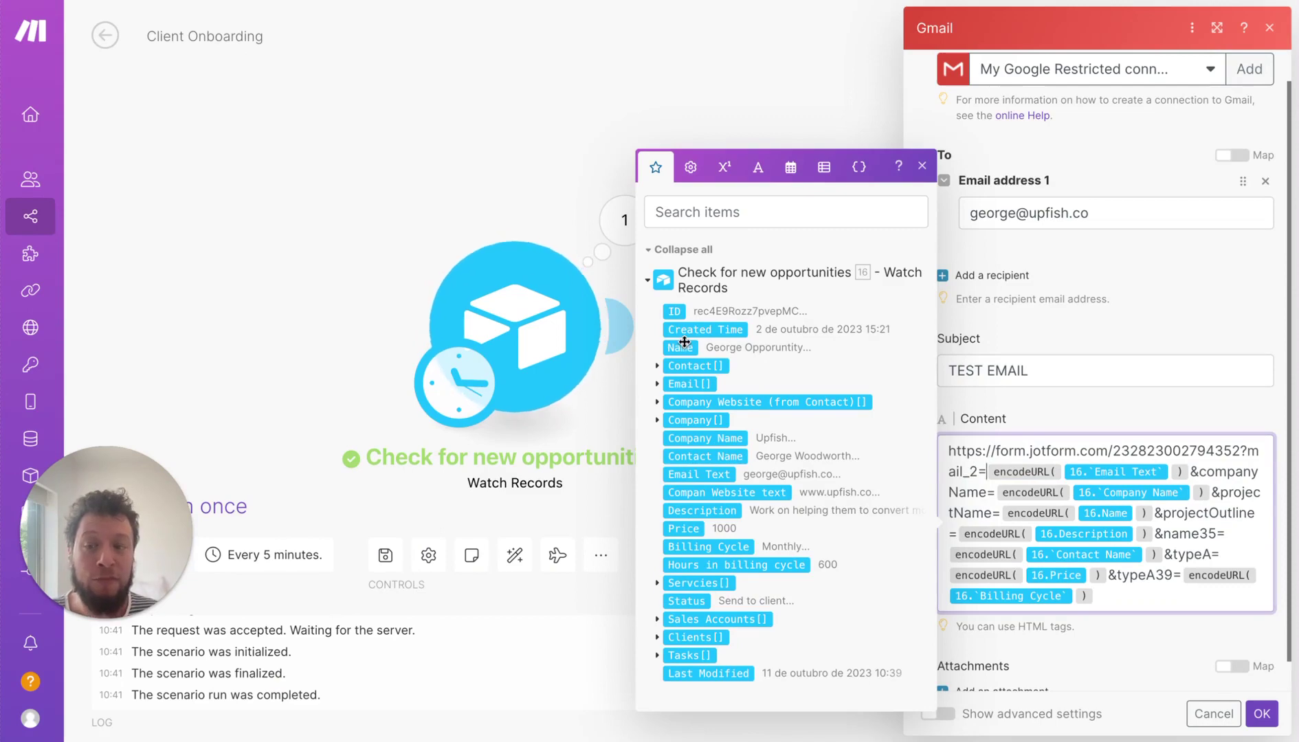
pyautogui.moveTo(685, 341); pyautogui.dragTo(1045, 595)
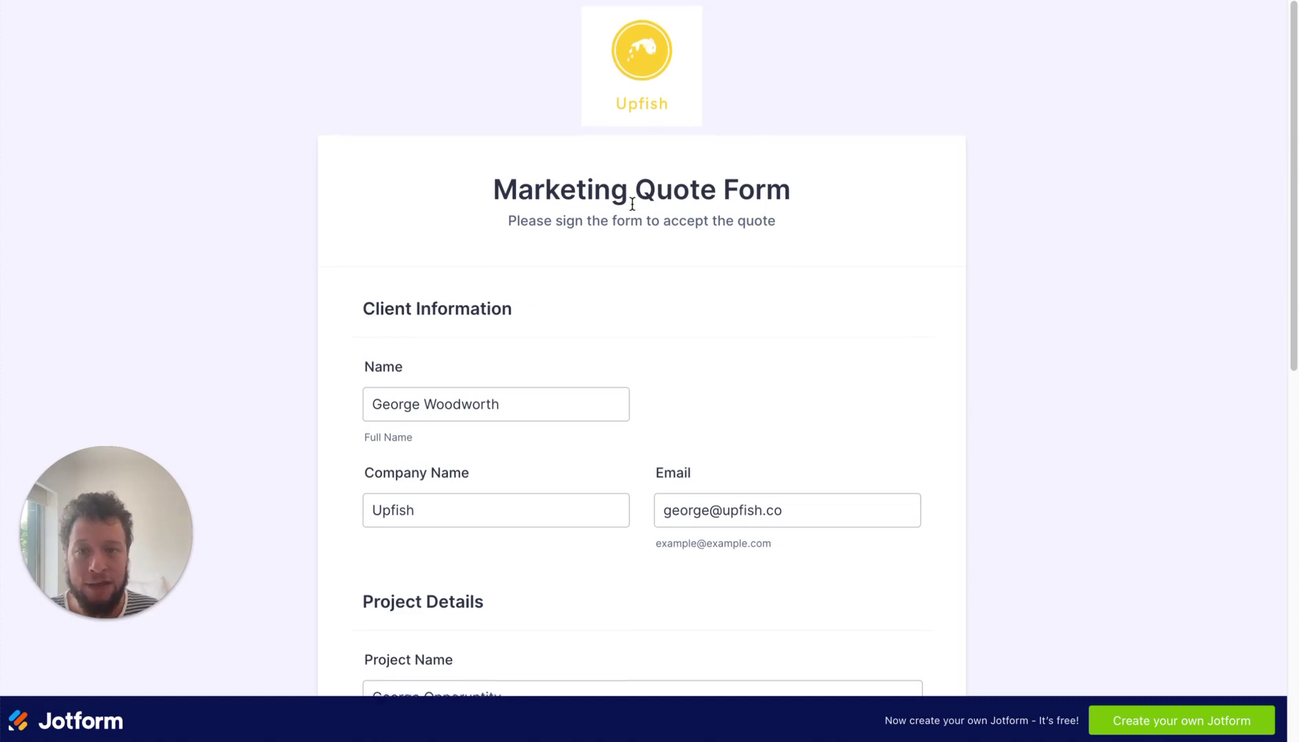
# - Check the prefilled client name, Company Name and Email values on the quote form
pyautogui.scroll(-2, 632, 206)
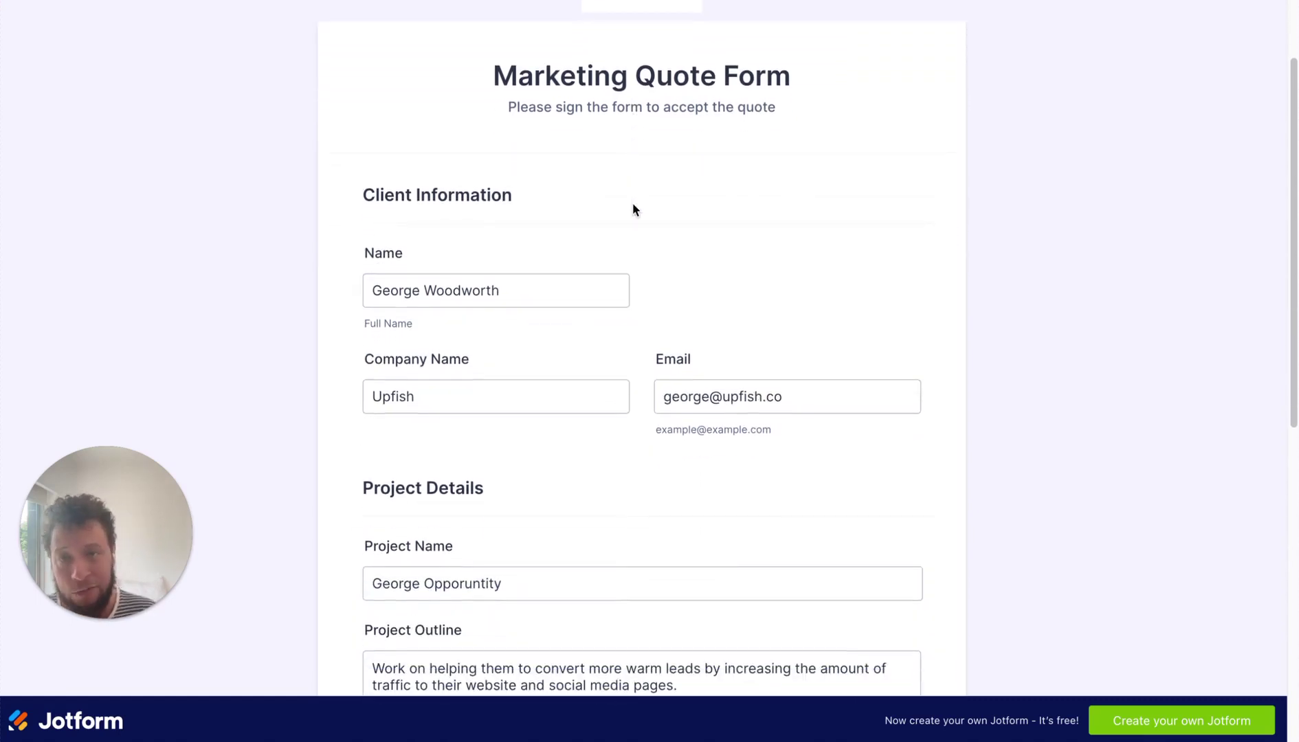
pyautogui.tripleClick(424, 293)
pyautogui.scroll(-1, 470, 363)
pyautogui.click(456, 364)
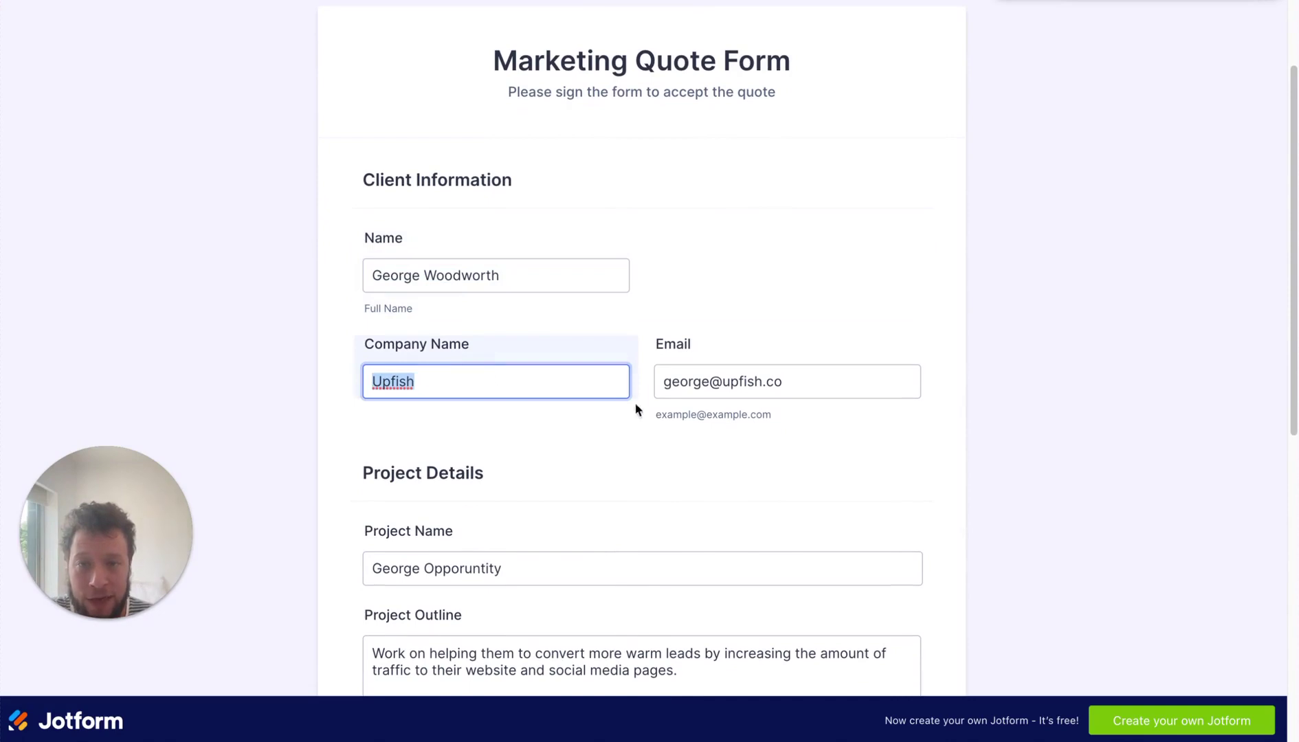
pyautogui.scroll(-1, 756, 391)
pyautogui.tripleClick(800, 343)
pyautogui.scroll(-7, 653, 421)
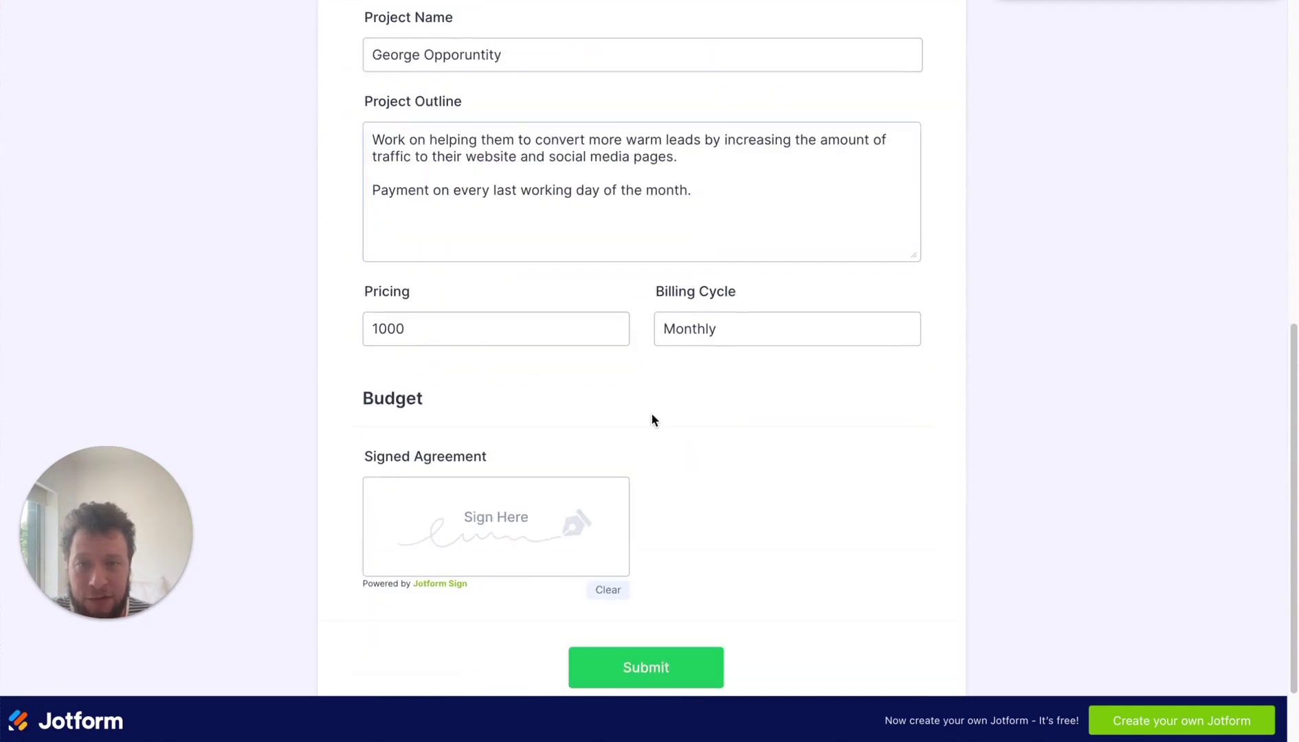
pyautogui.scroll(2, 651, 419)
# - Check the prefilled Project Outline, Project Name, Pricing 1000 and Billing Cycle Monthly values
pyautogui.click(593, 338)
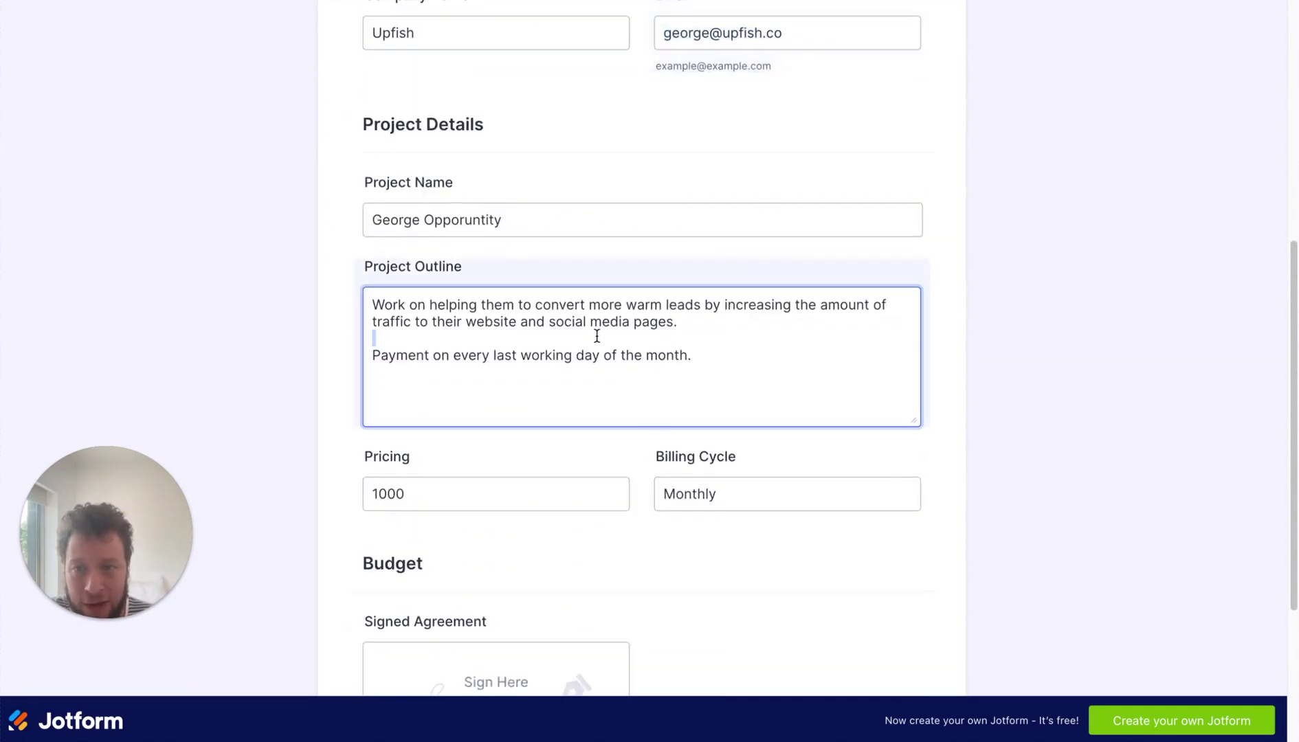
pyautogui.tripleClick(513, 220)
pyautogui.scroll(-1, 491, 382)
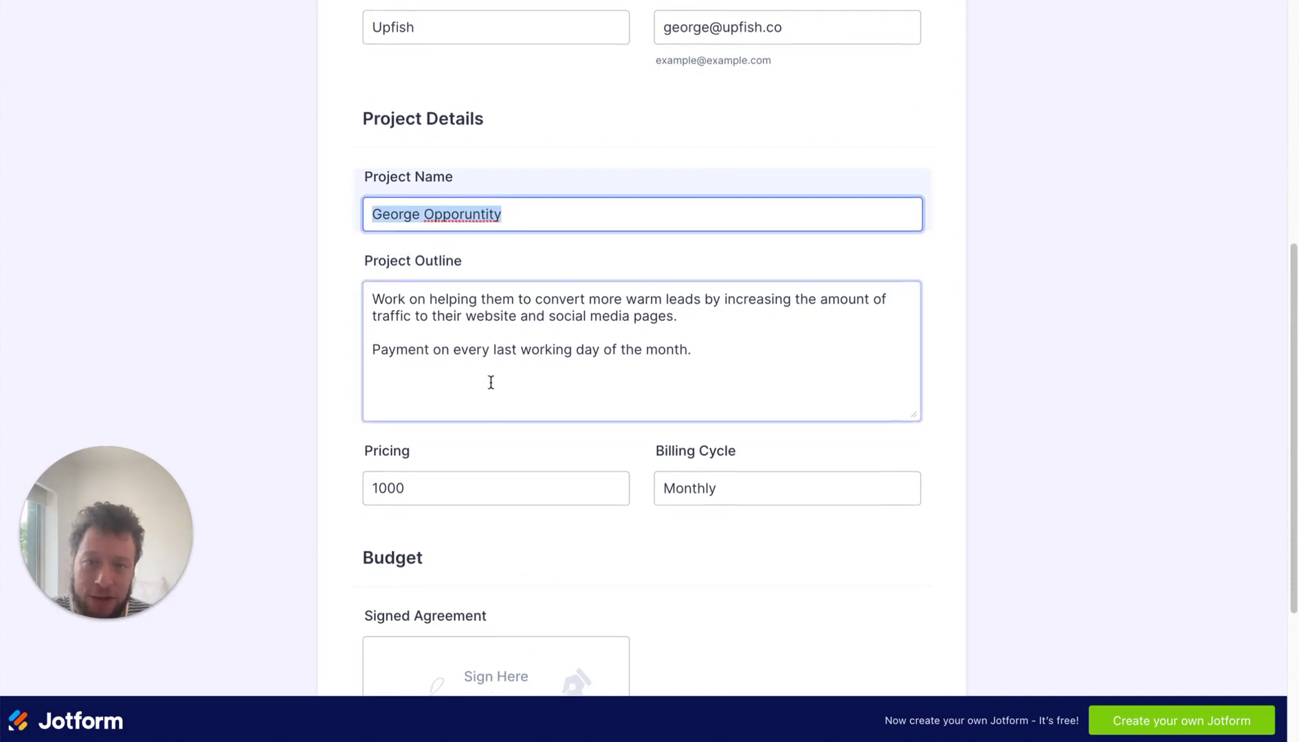
pyautogui.scroll(-2, 490, 382)
pyautogui.tripleClick(473, 365)
pyautogui.tripleClick(769, 372)
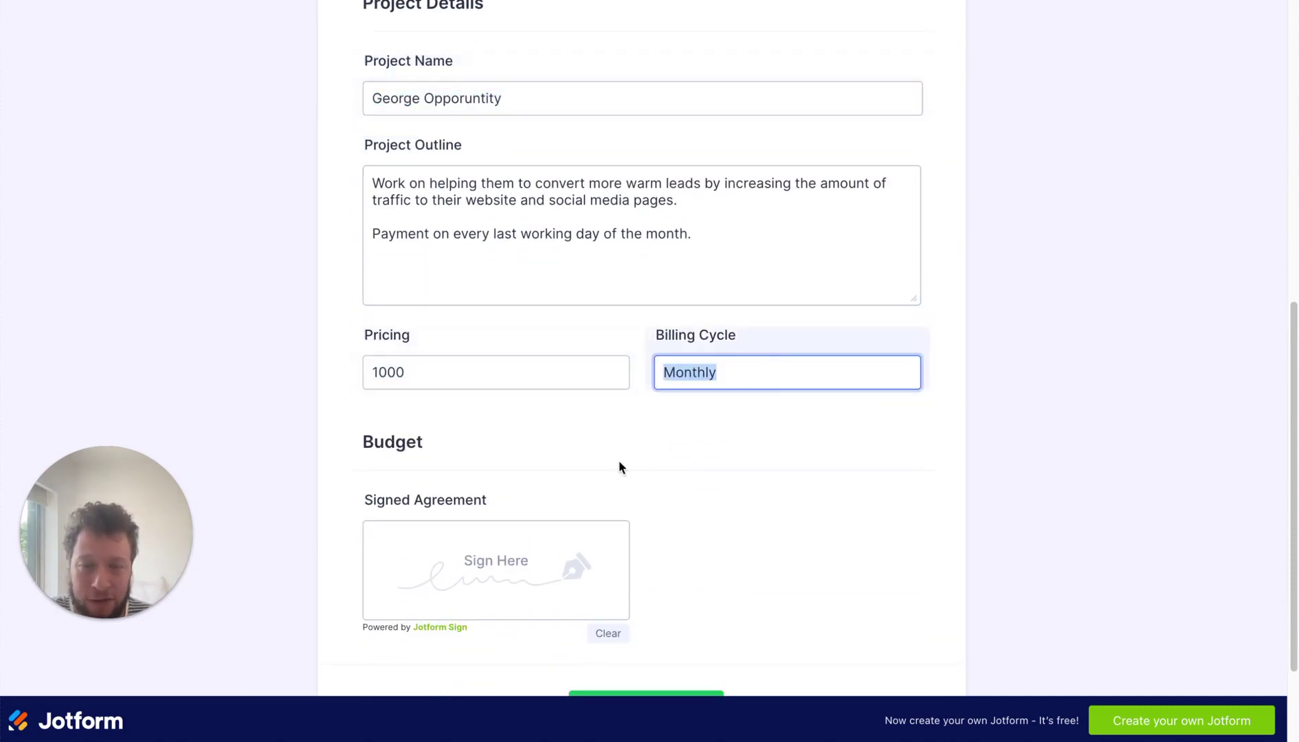
pyautogui.scroll(-2, 619, 464)
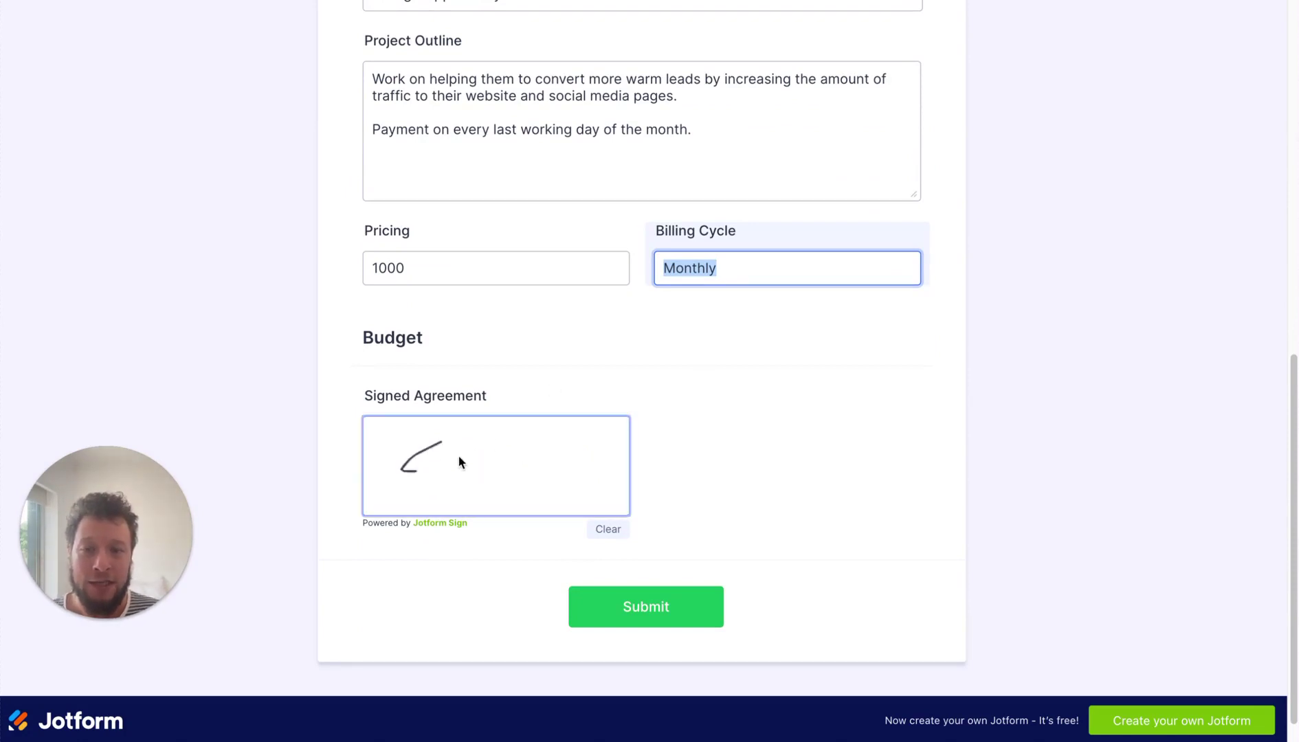
# - Try submitting the signed quote, dismiss the Preview Sign Document modal, and recheck Company Name
pyautogui.click(628, 609)
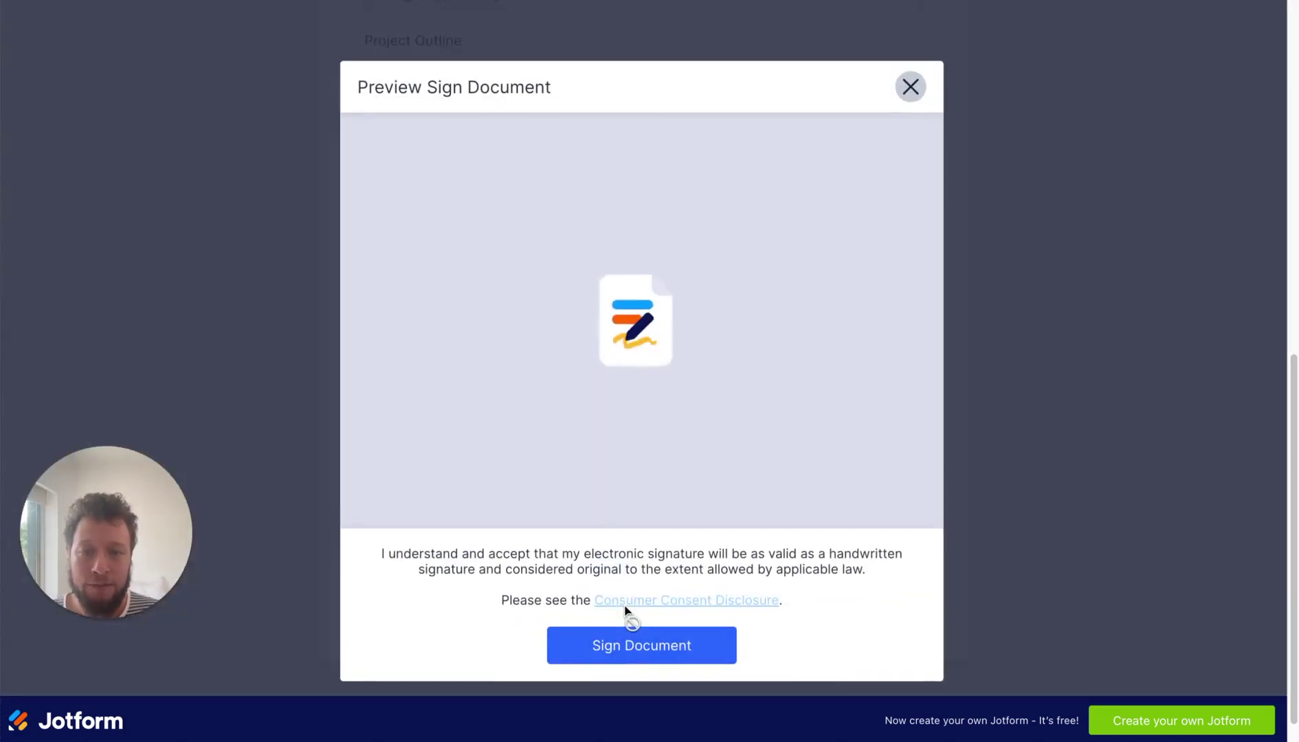
pyautogui.click(908, 85)
pyautogui.scroll(8, 800, 158)
pyautogui.scroll(-1, 797, 162)
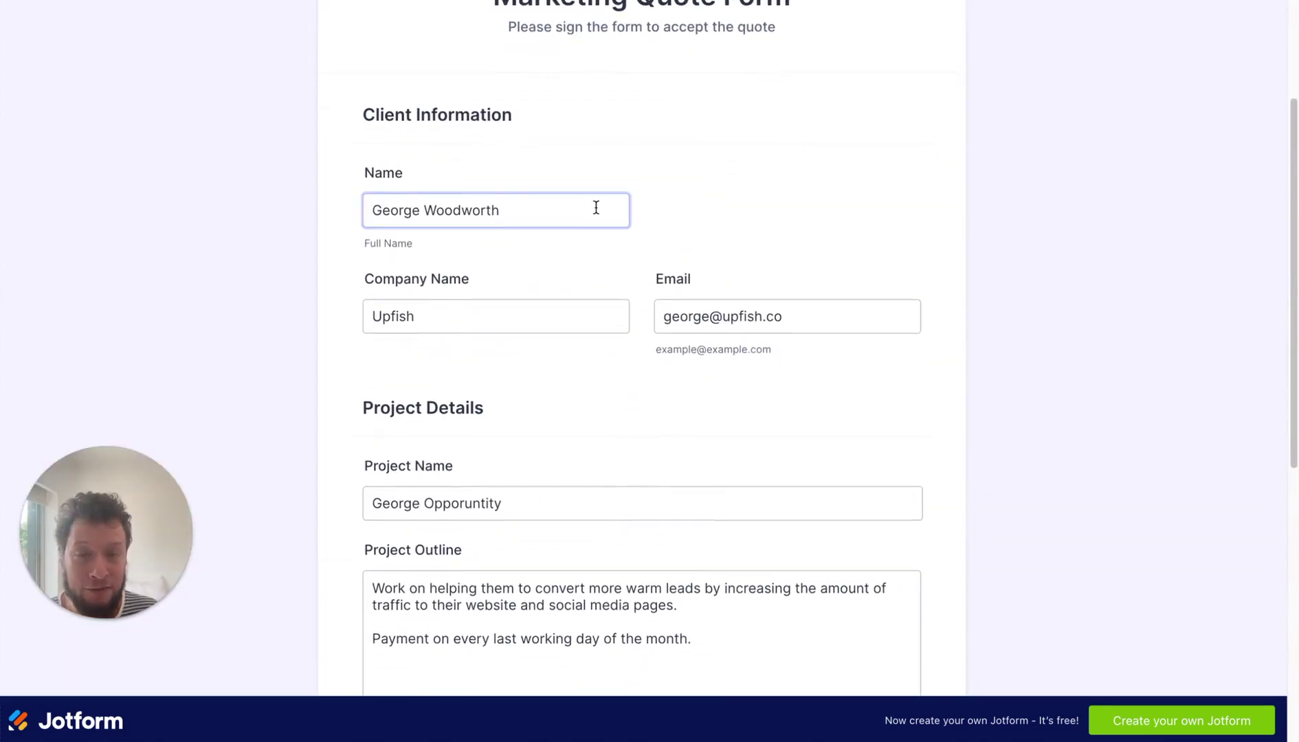
pyautogui.scroll(-1, 597, 206)
pyautogui.click(565, 293)
pyautogui.scroll(-2, 565, 293)
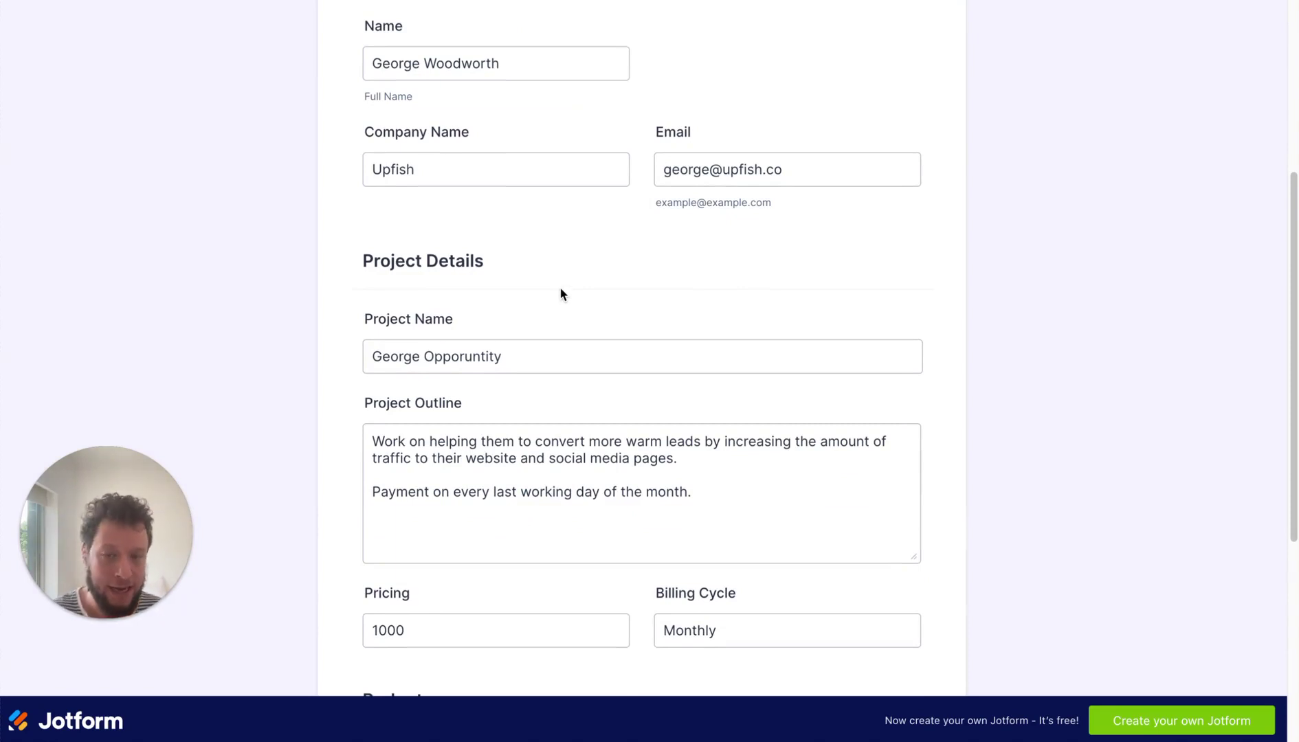
pyautogui.scroll(-1, 597, 468)
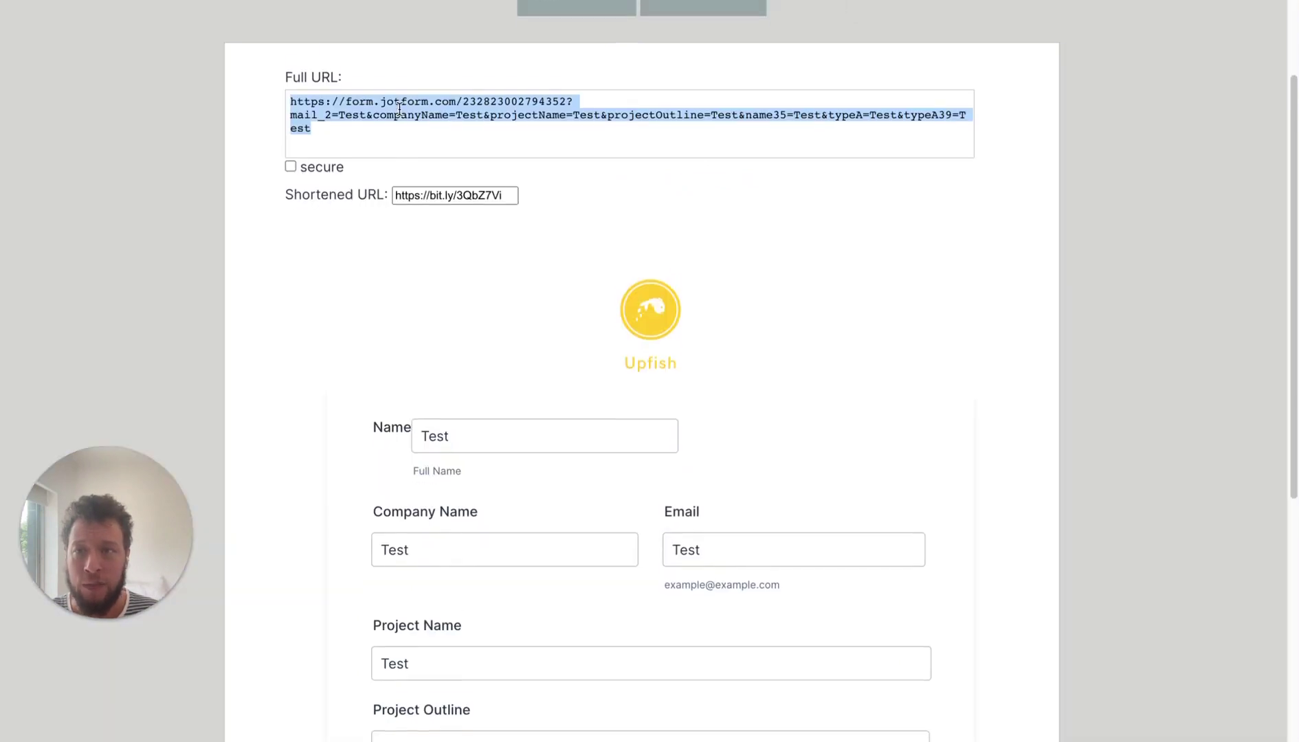
# - Scroll back up to the generated full URL and its Test-value preview
pyautogui.scroll(2, 399, 108)
pyautogui.scroll(1, 398, 108)
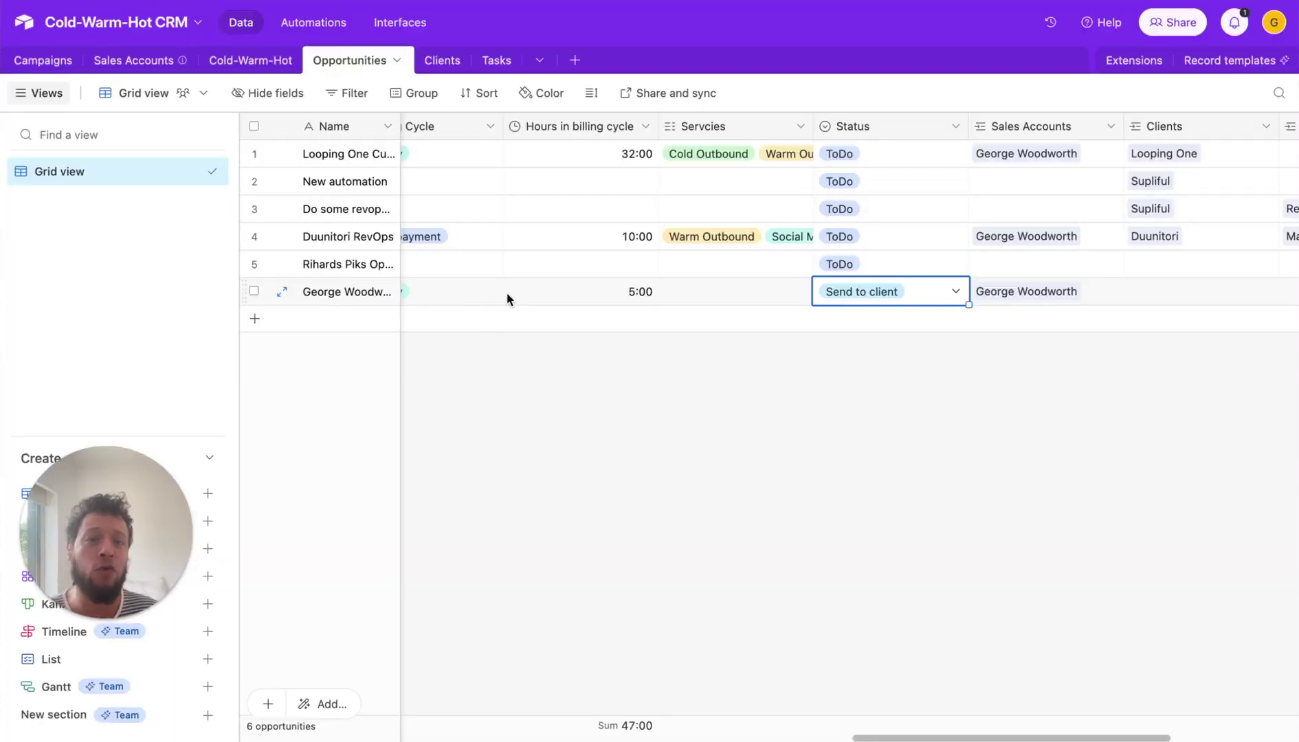
# - Widen the Opportunities Name column so full opportunity names are visible
pyautogui.hscroll(-10, 474, 440)
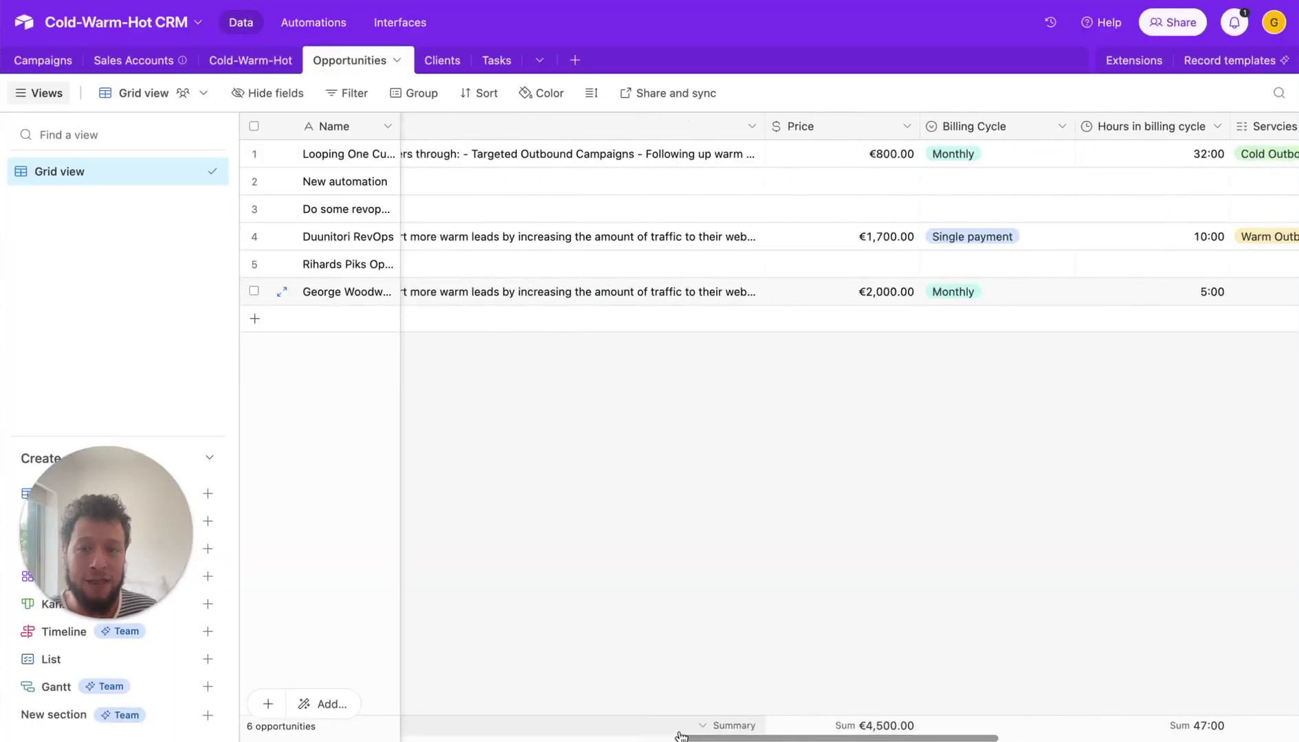
pyautogui.moveTo(407, 123); pyautogui.dragTo(565, 126)
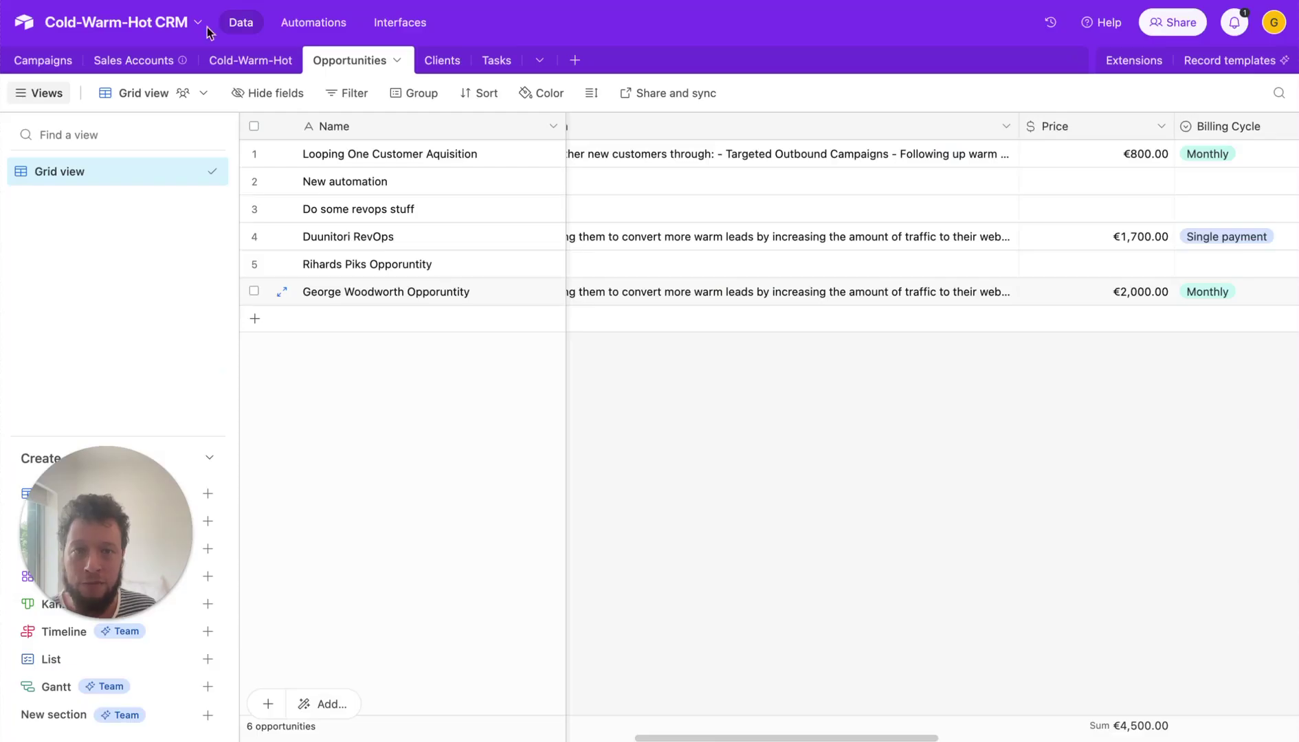
pyautogui.moveTo(670, 737); pyautogui.dragTo(852, 737)
# - Confirm the newest opportunity's status stays Send to client, then visit Clients and return to Opportunities
pyautogui.click(1128, 299)
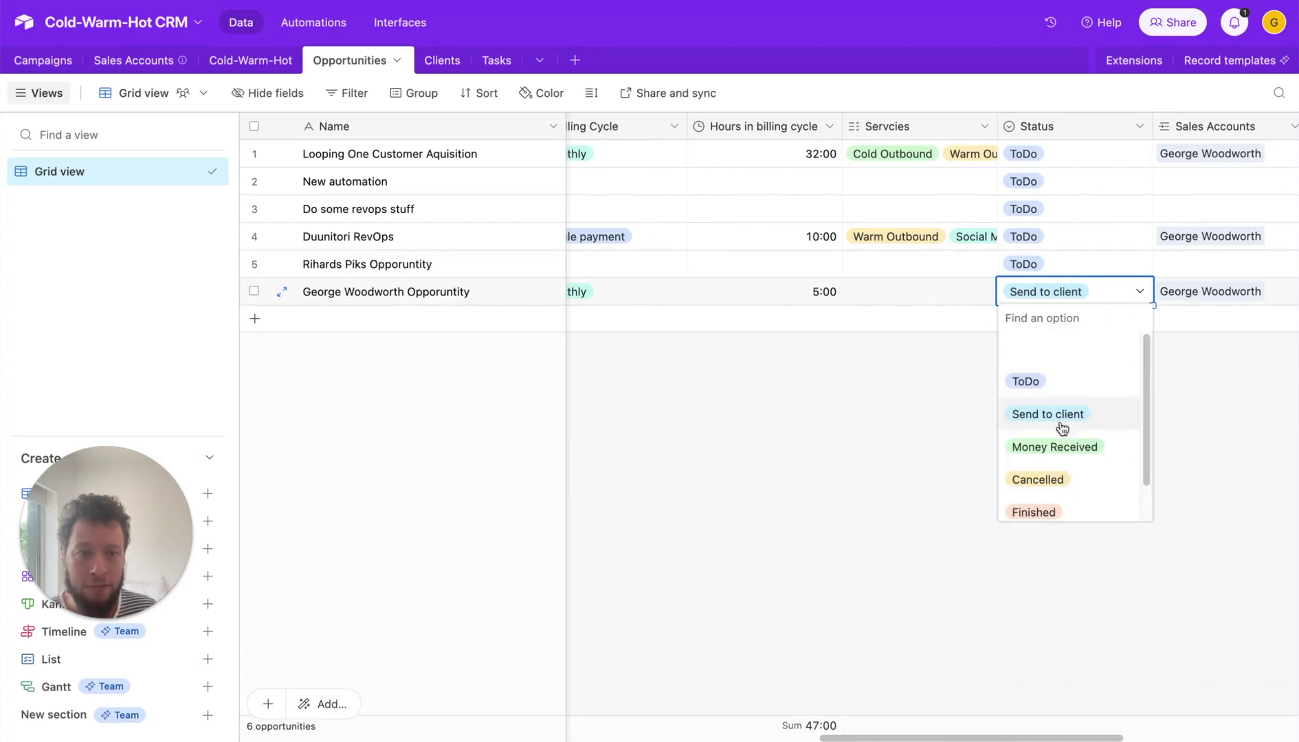
pyautogui.scroll(-2, 1042, 467)
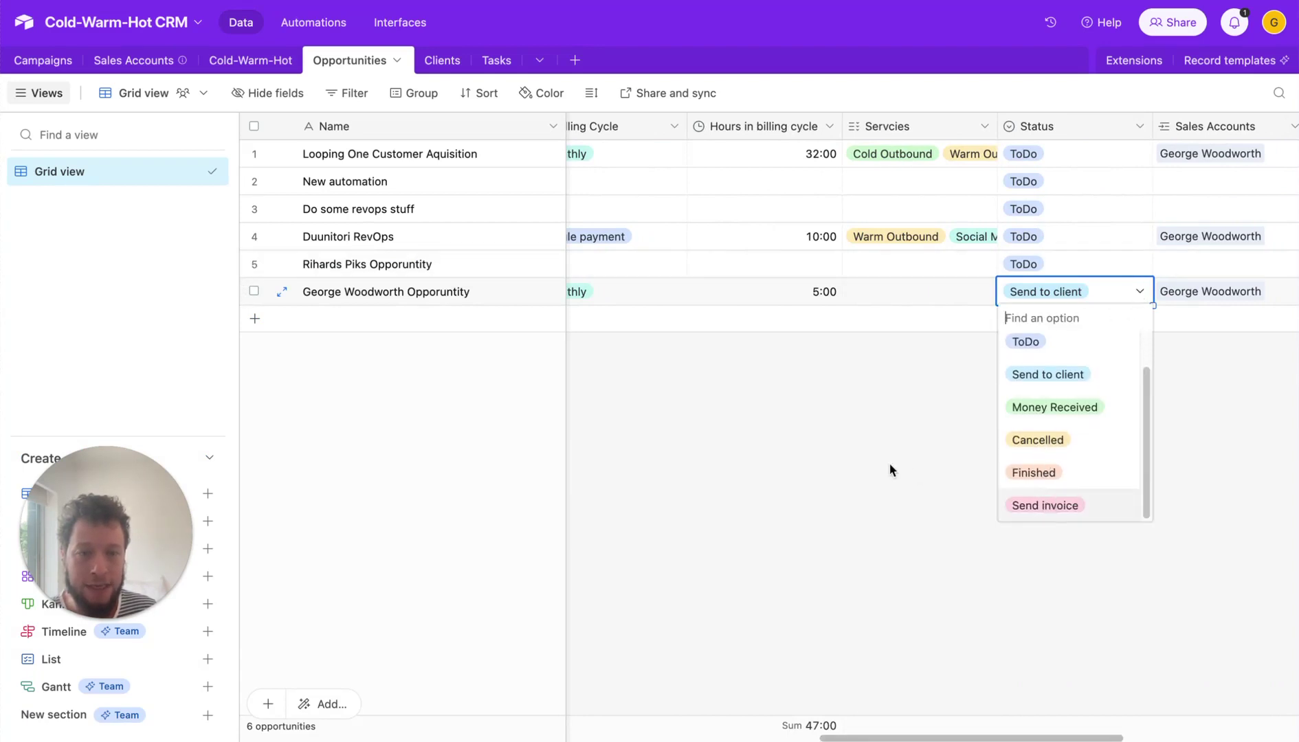
pyautogui.click(816, 404)
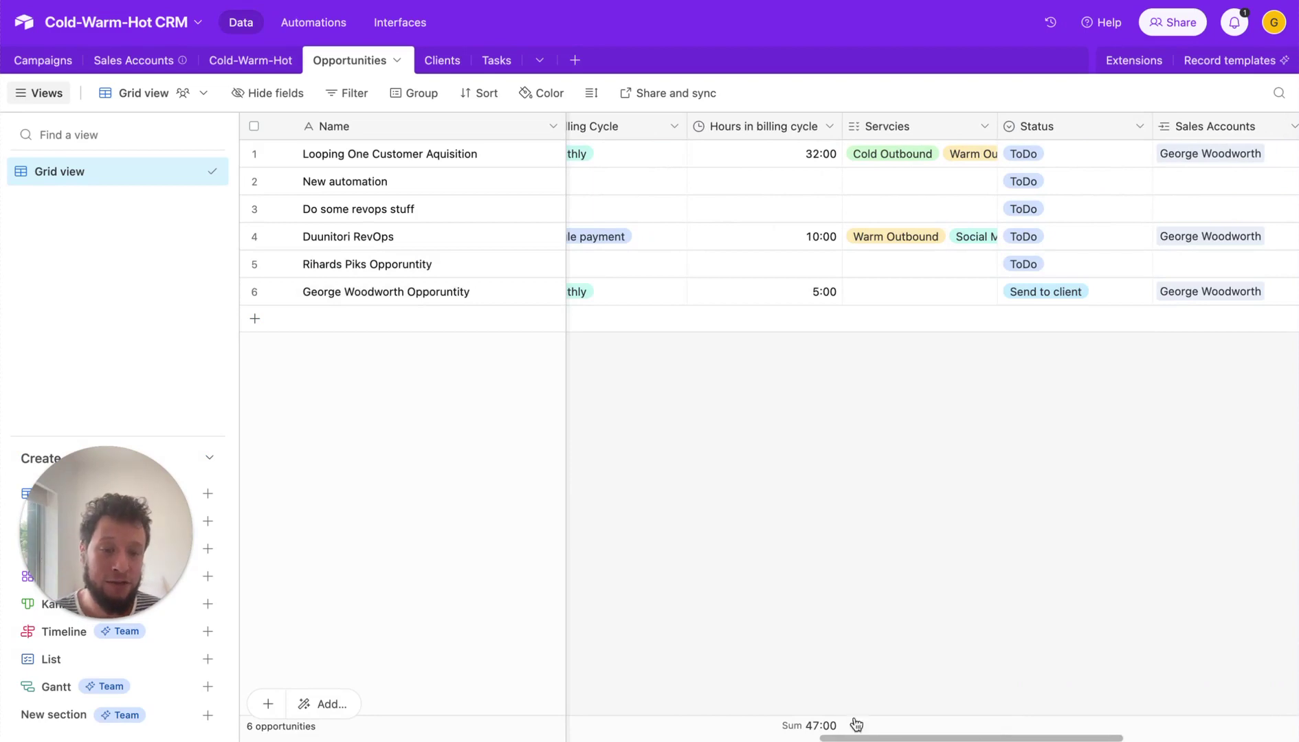
pyautogui.moveTo(868, 737); pyautogui.dragTo(824, 730)
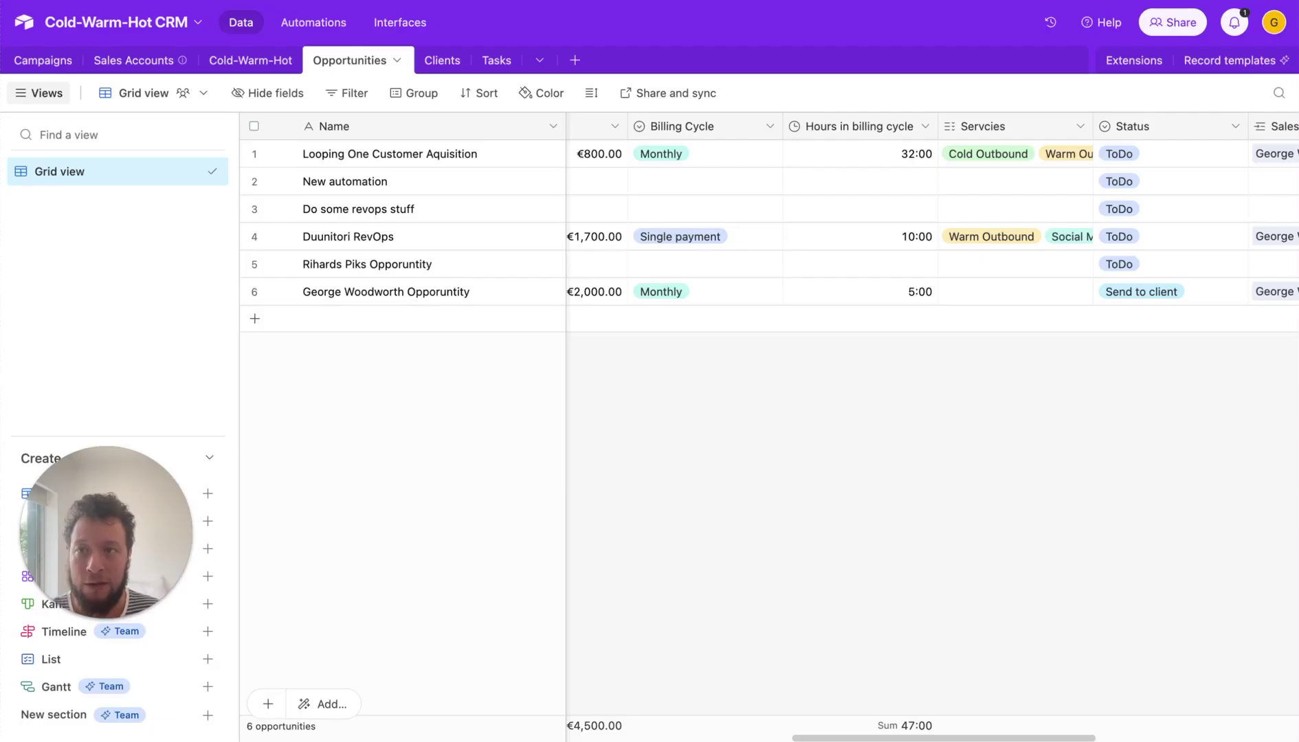
pyautogui.click(435, 60)
pyautogui.click(349, 60)
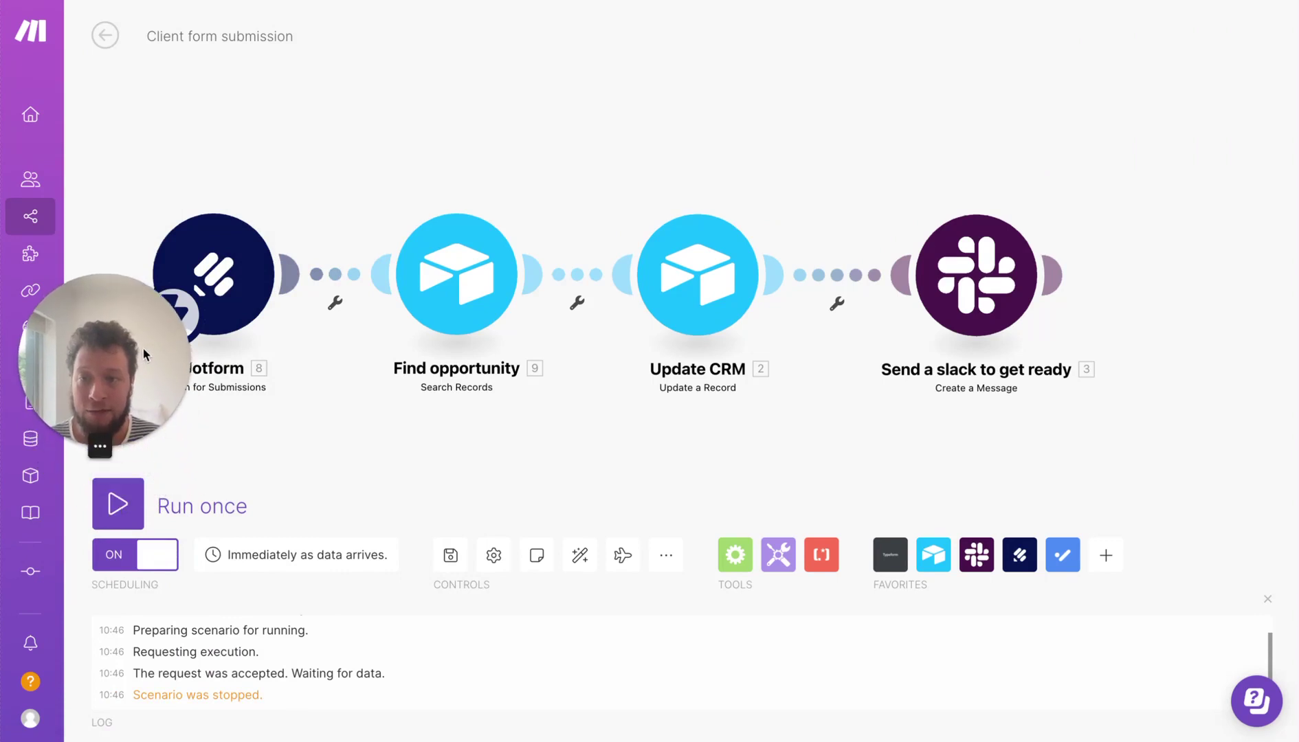
# - Run the Client form submission scenario once, then review and close the Gmail module's link mapping
pyautogui.click(118, 504)
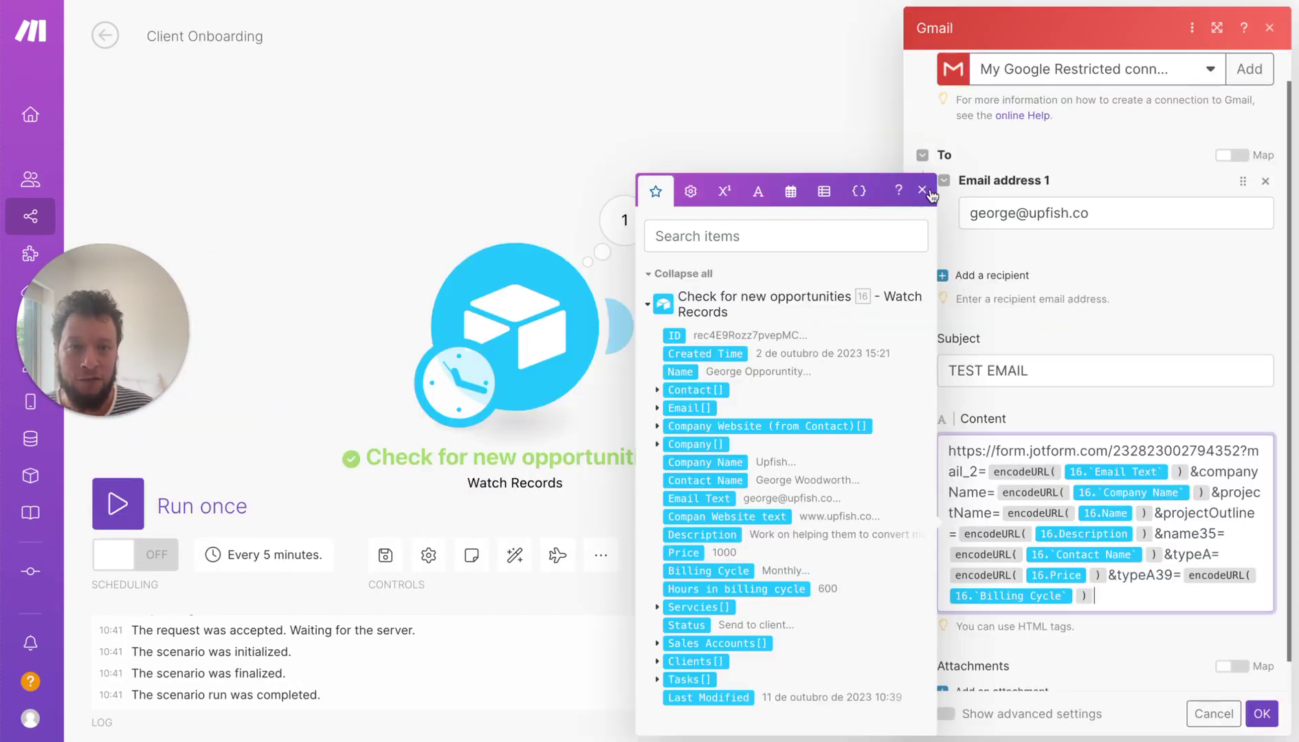
pyautogui.click(923, 191)
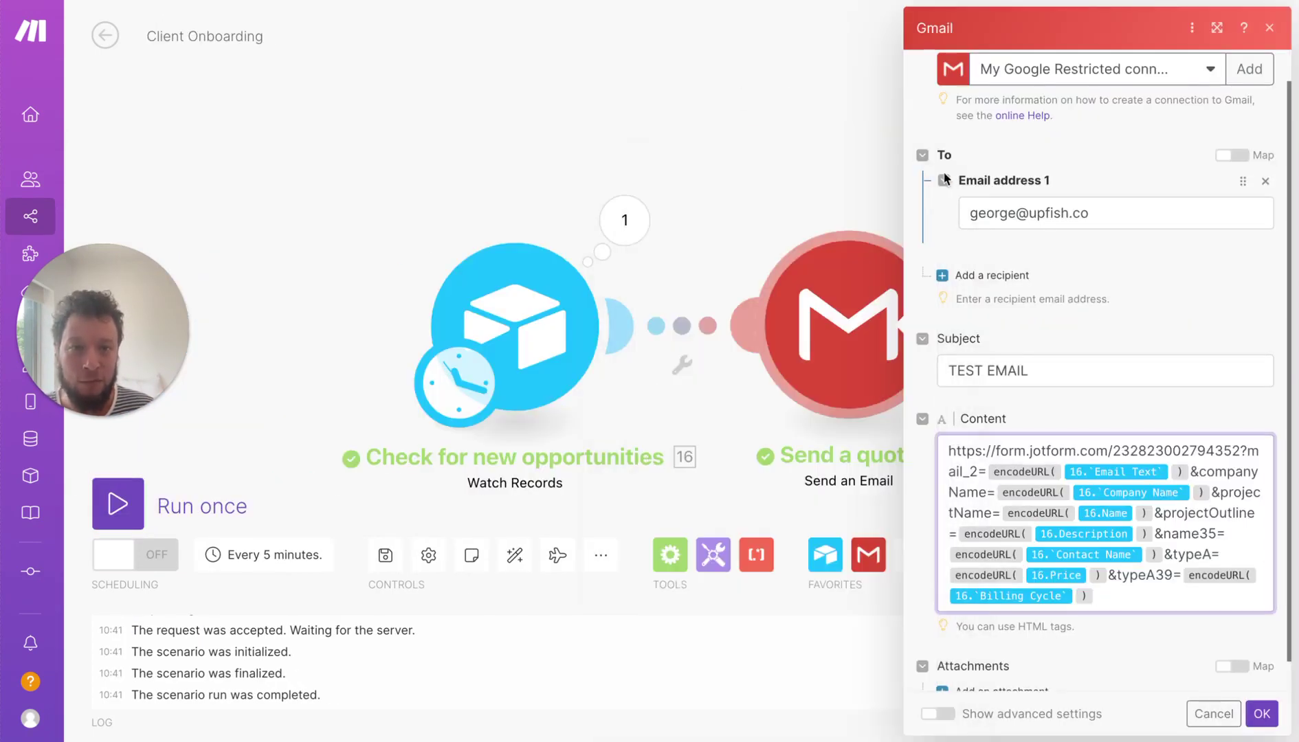
pyautogui.click(1272, 30)
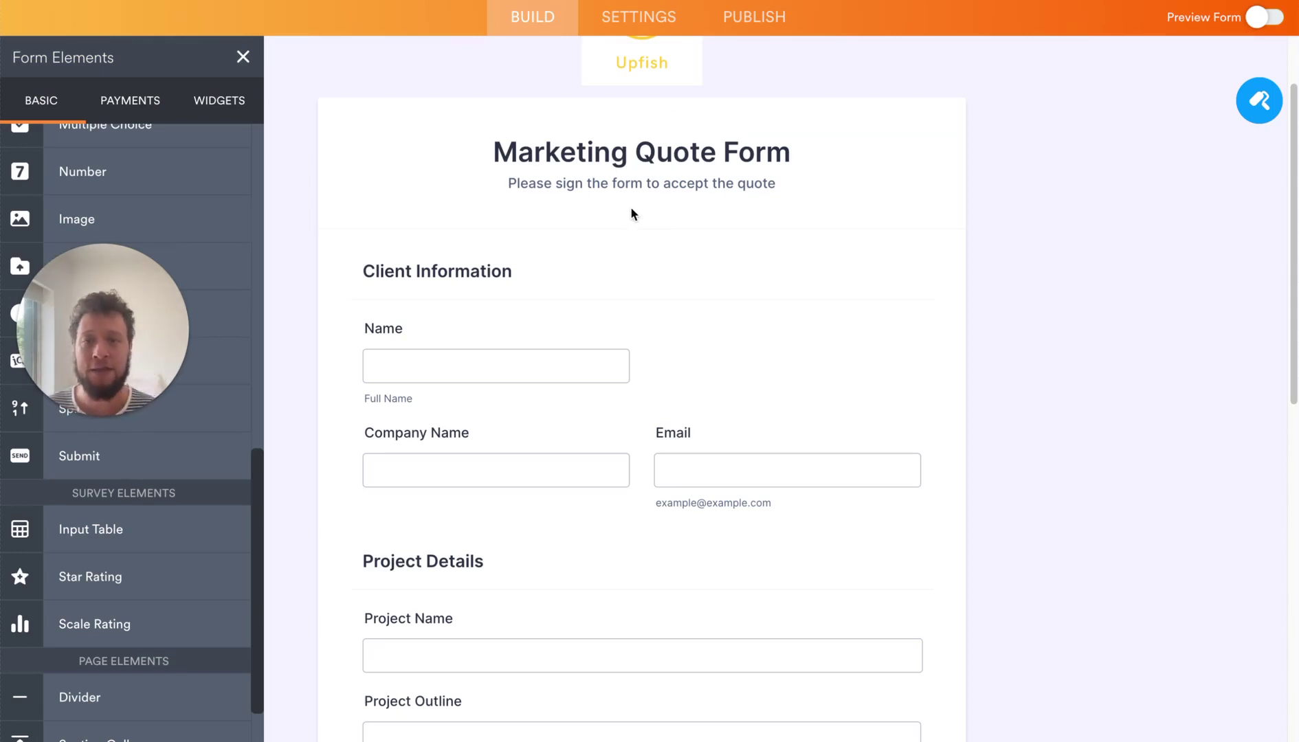
pyautogui.scroll(-1, 532, 406)
pyautogui.click(475, 366)
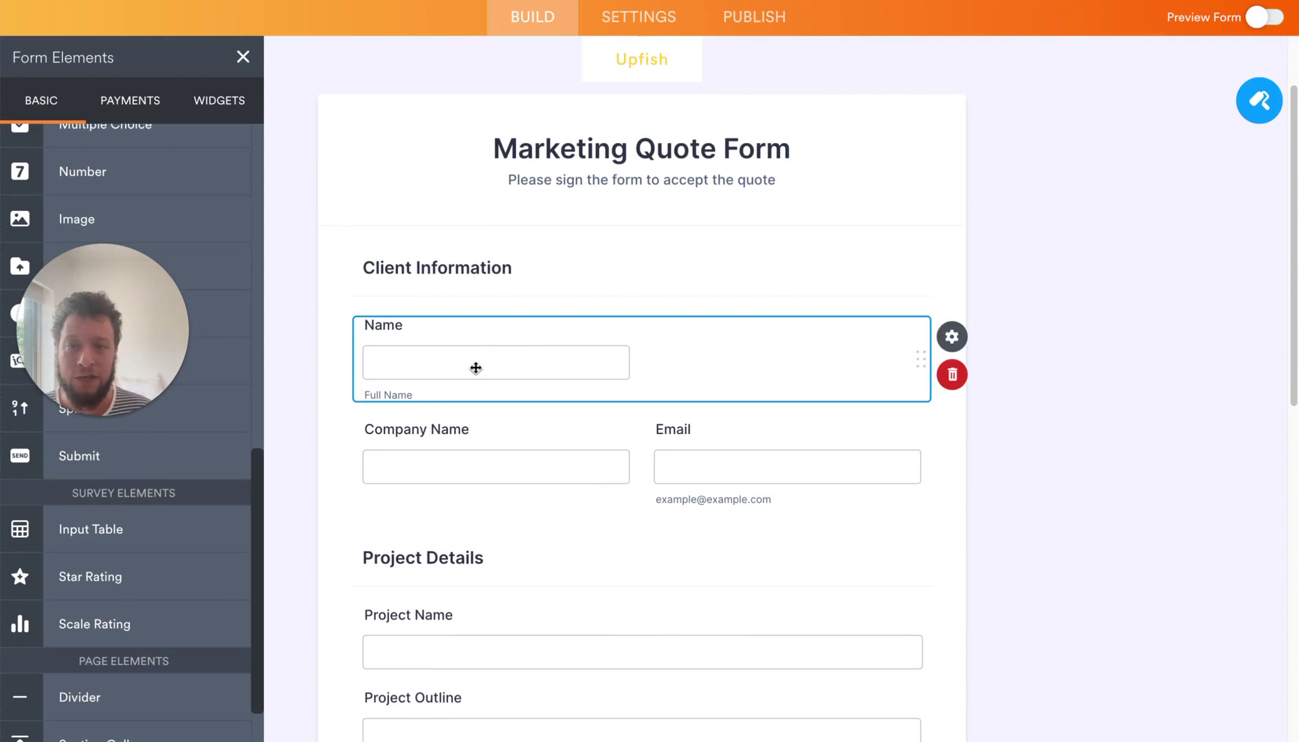
pyautogui.scroll(-2, 483, 373)
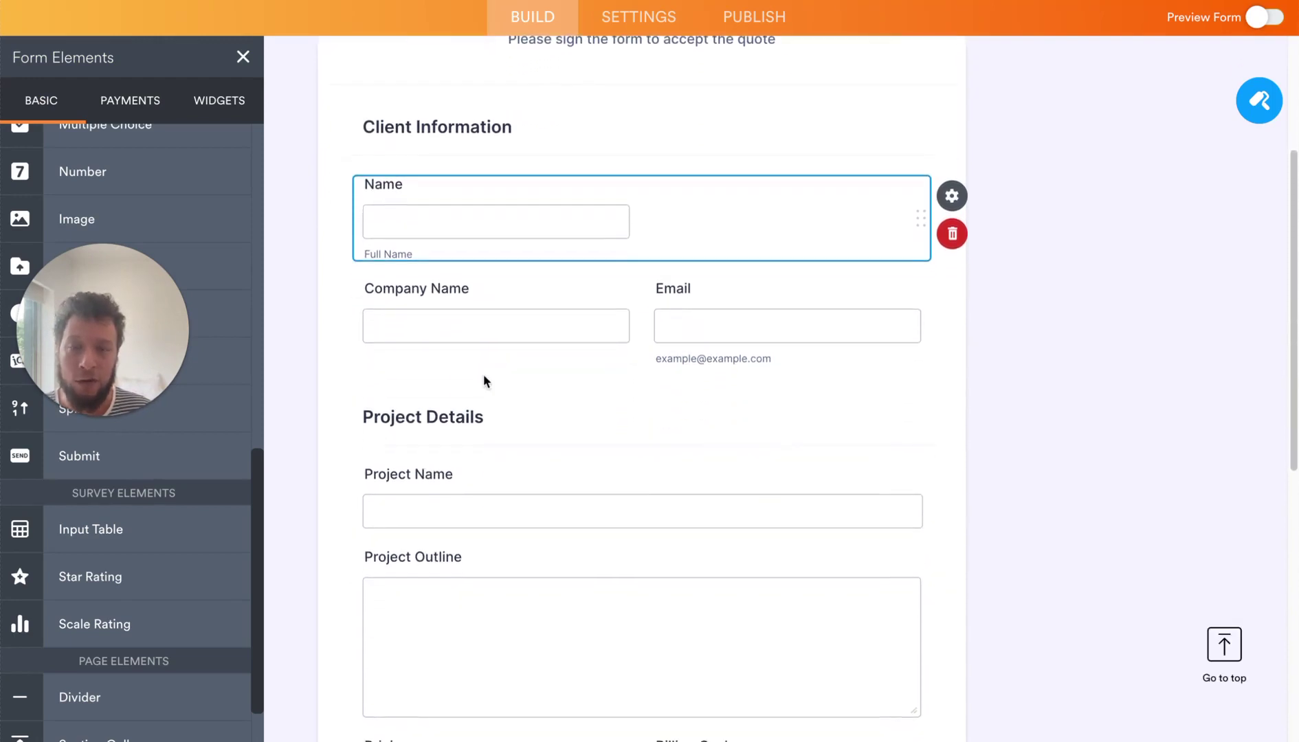
pyautogui.scroll(-2, 483, 373)
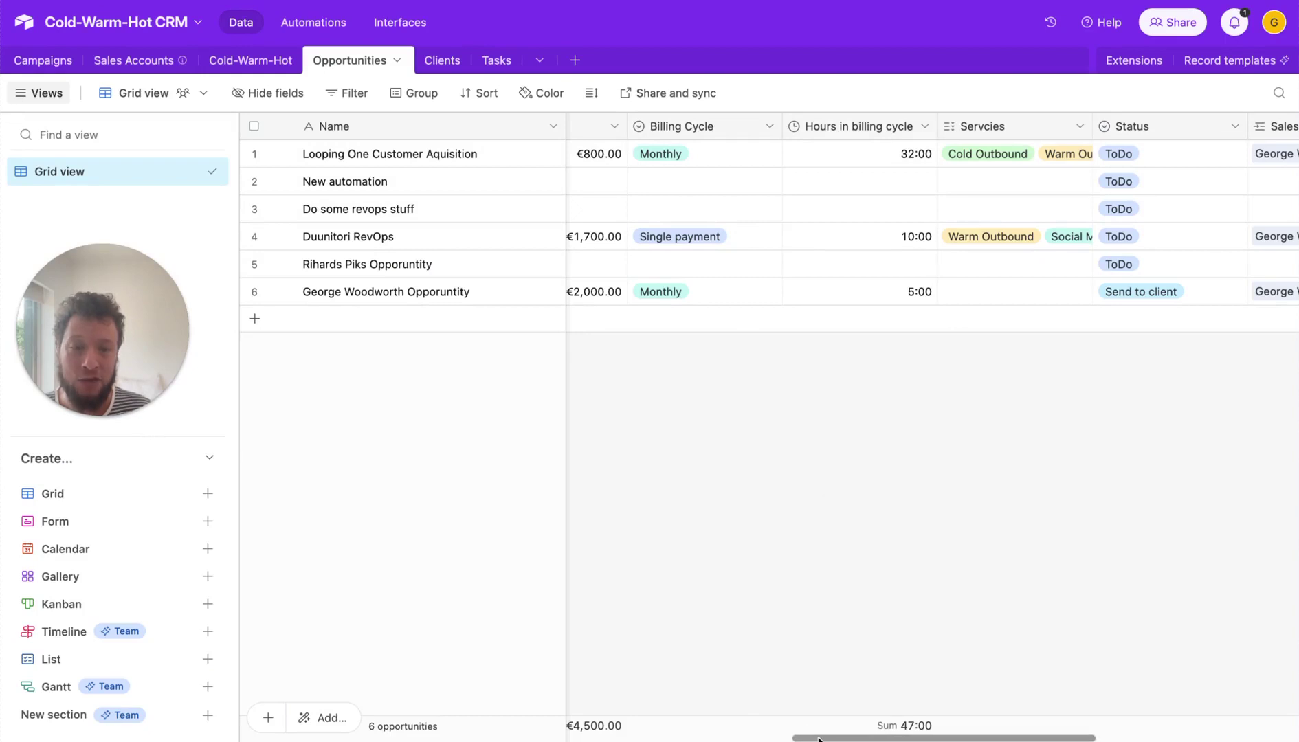
pyautogui.moveTo(818, 738); pyautogui.dragTo(827, 738)
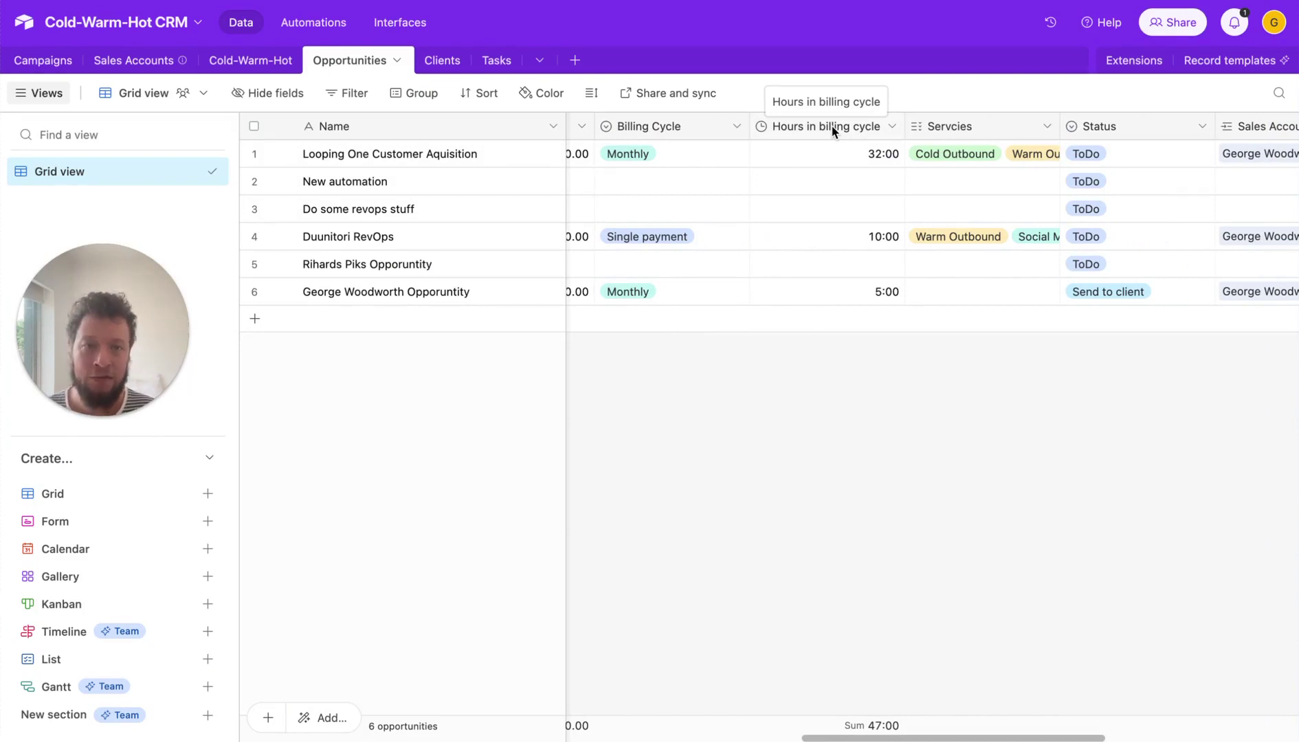
pyautogui.rightClick(833, 131)
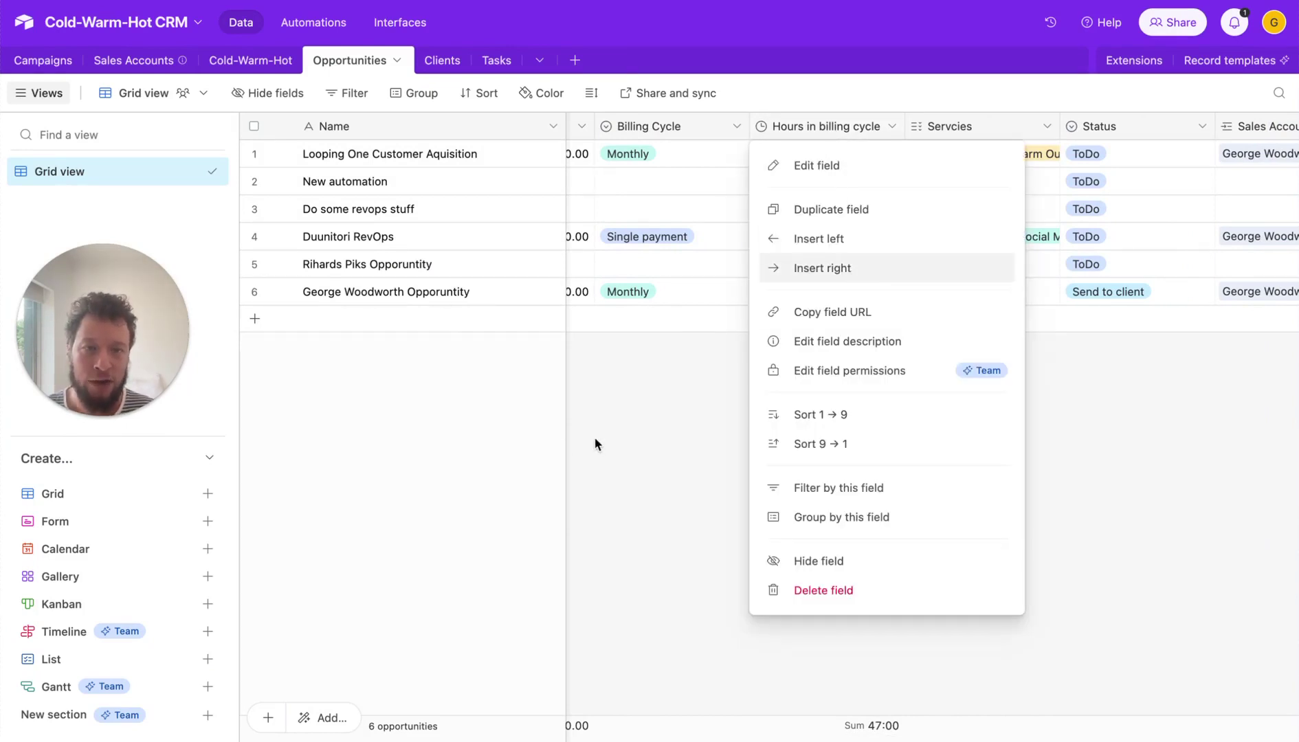
pyautogui.click(622, 433)
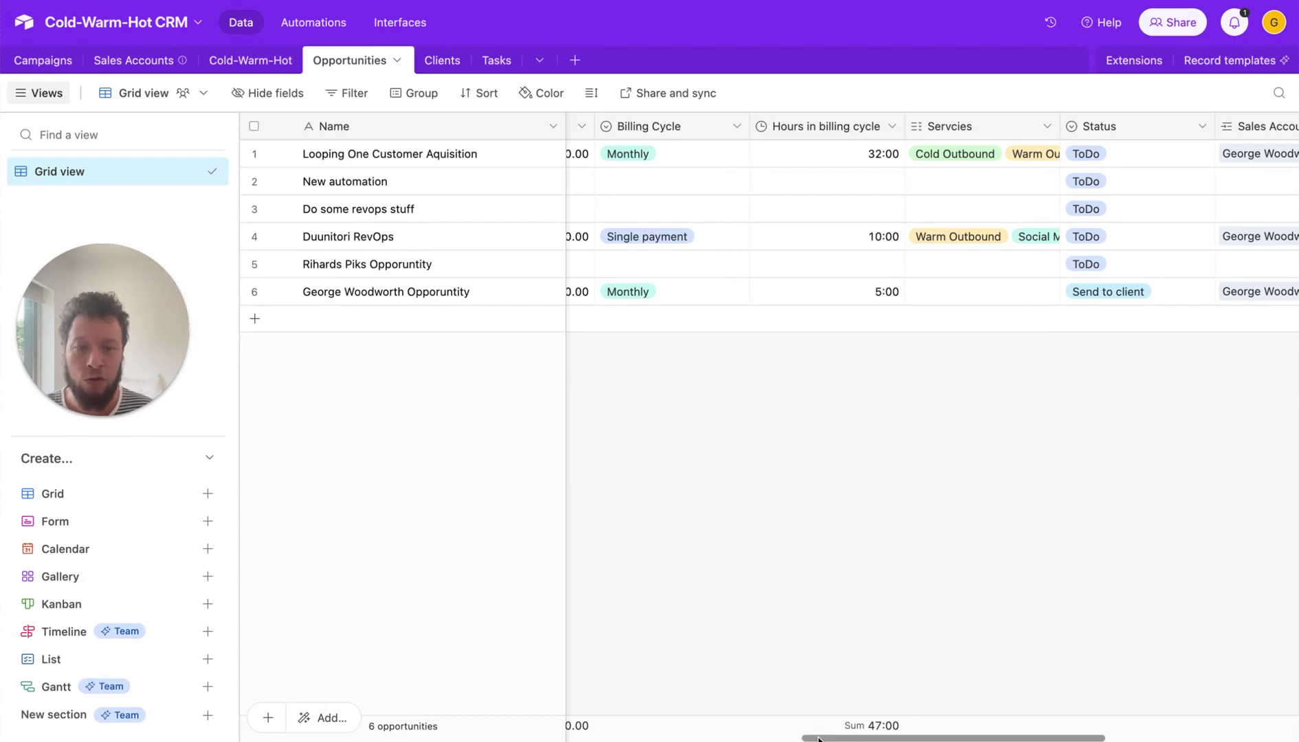
pyautogui.moveTo(822, 739); pyautogui.dragTo(912, 739)
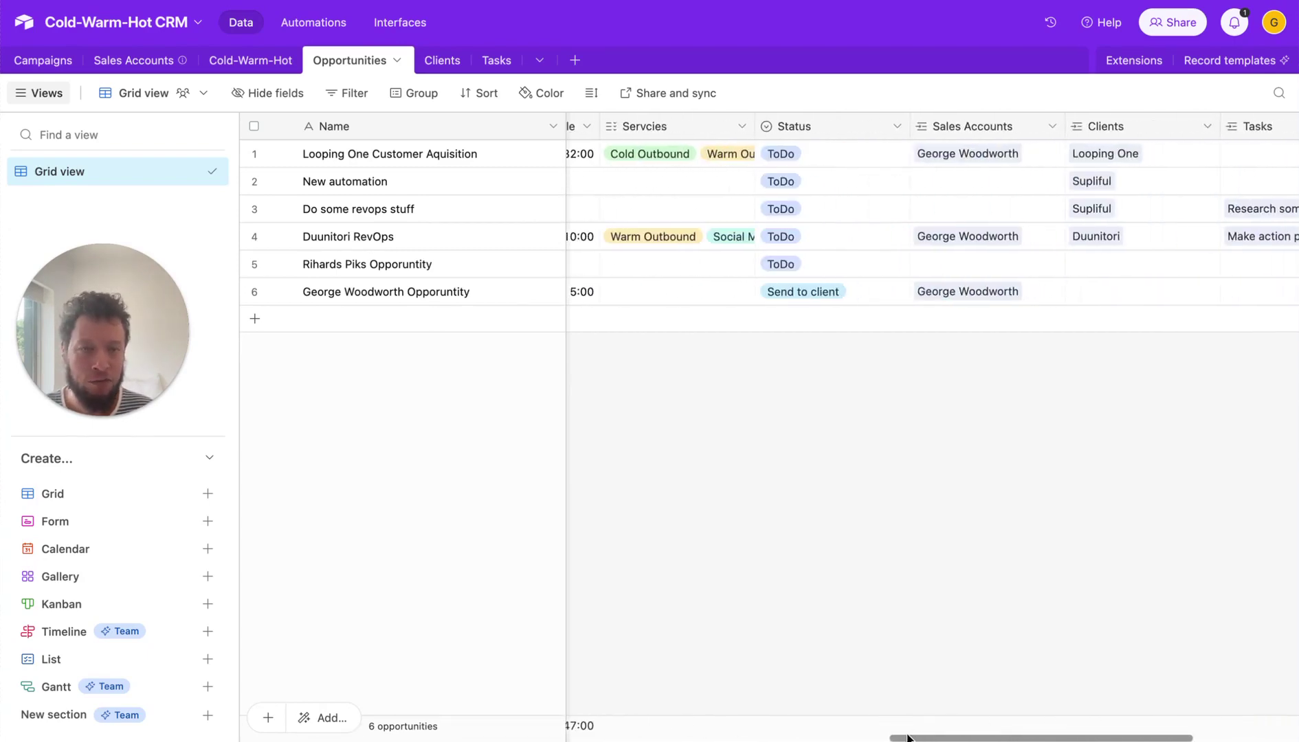